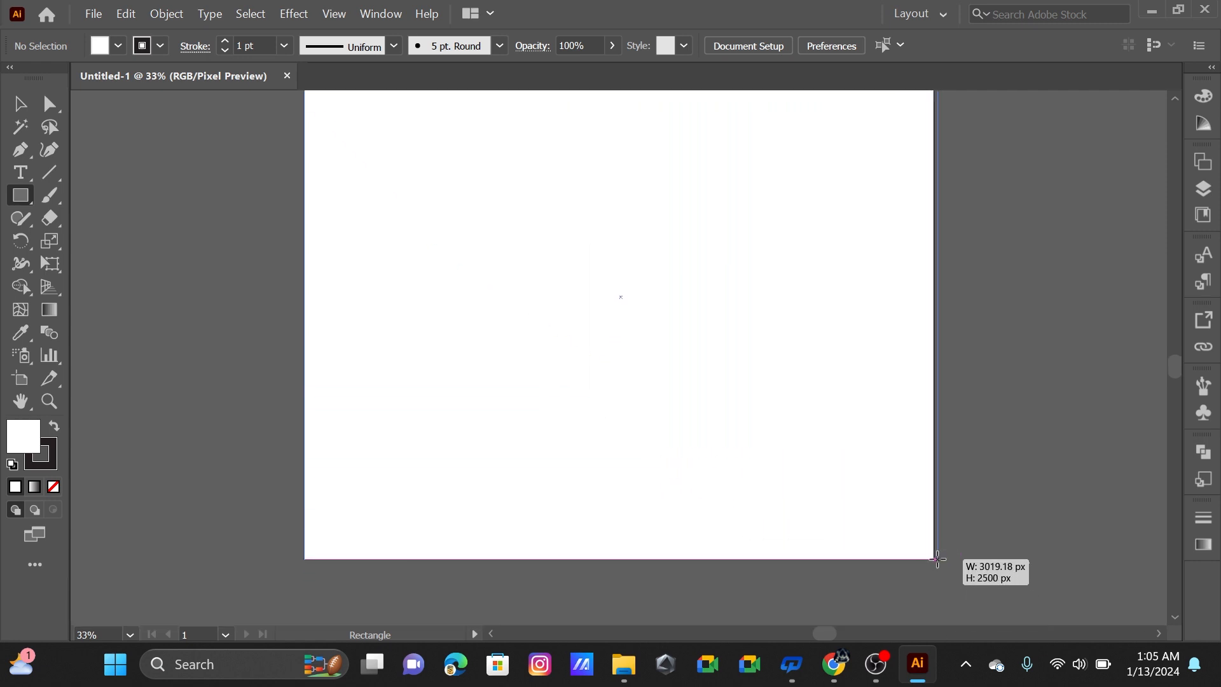
- Redraw the artboard-sized background rectangle, remove its stroke and fill it with dark blue 00035F
key("ctrl+z")
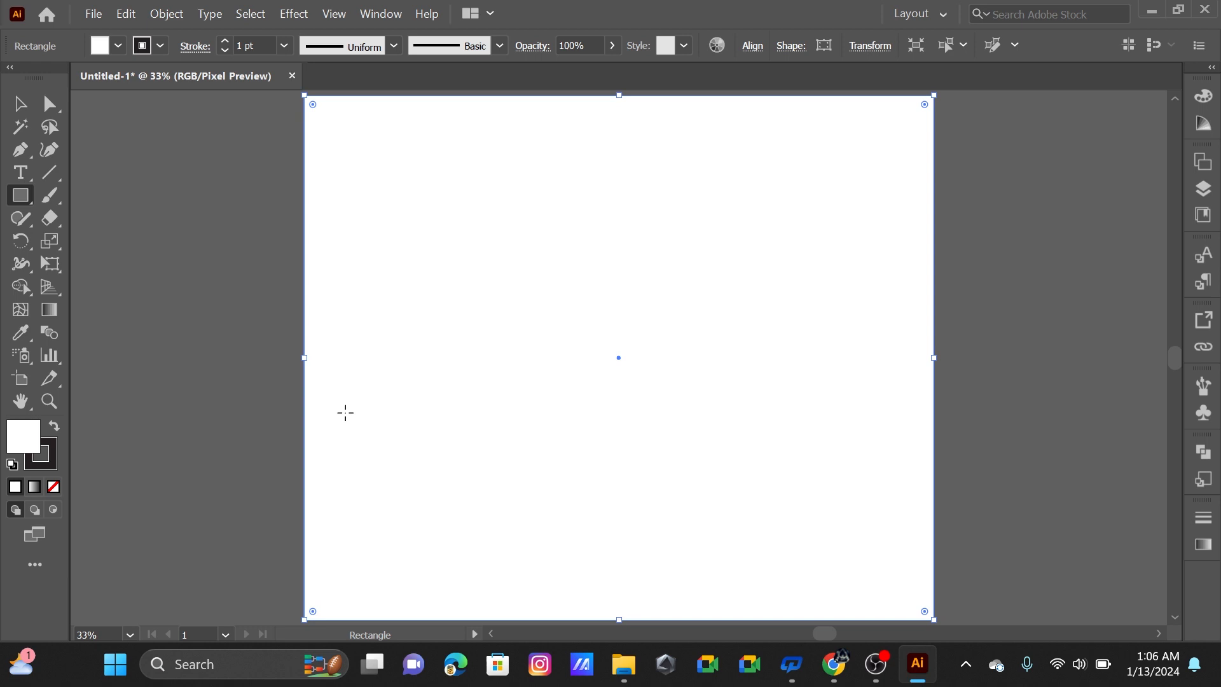
left_click(41, 453)
left_click(54, 487)
left_click(23, 439)
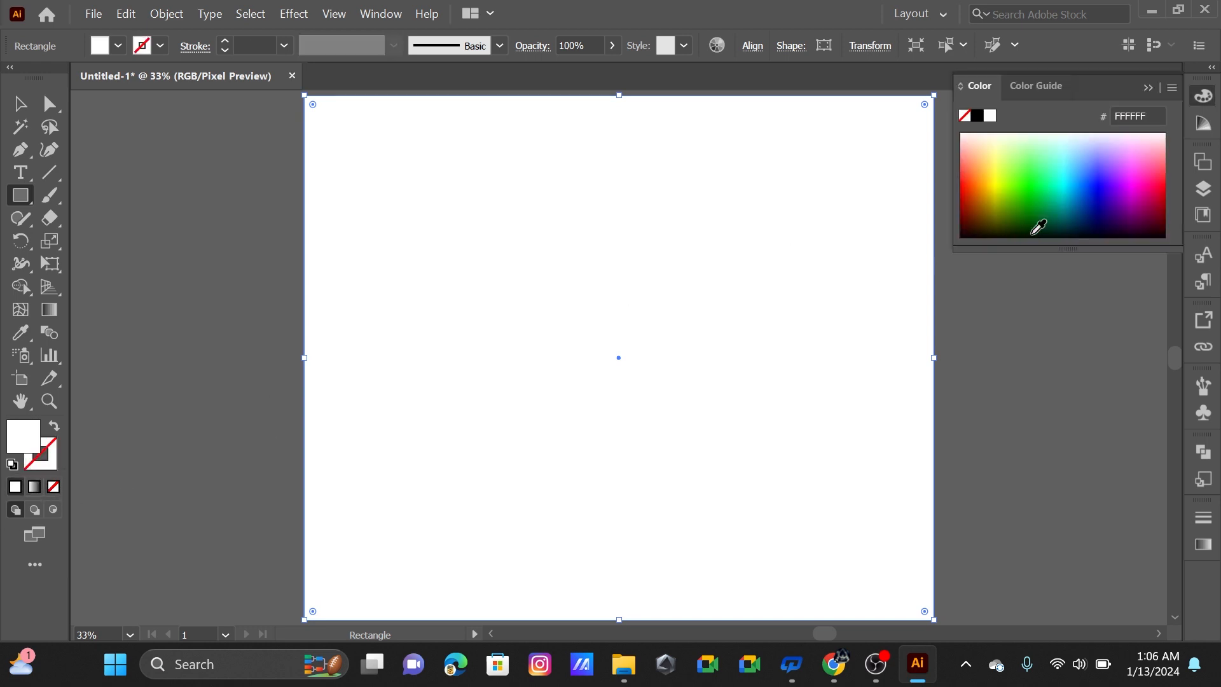
left_click(1102, 211)
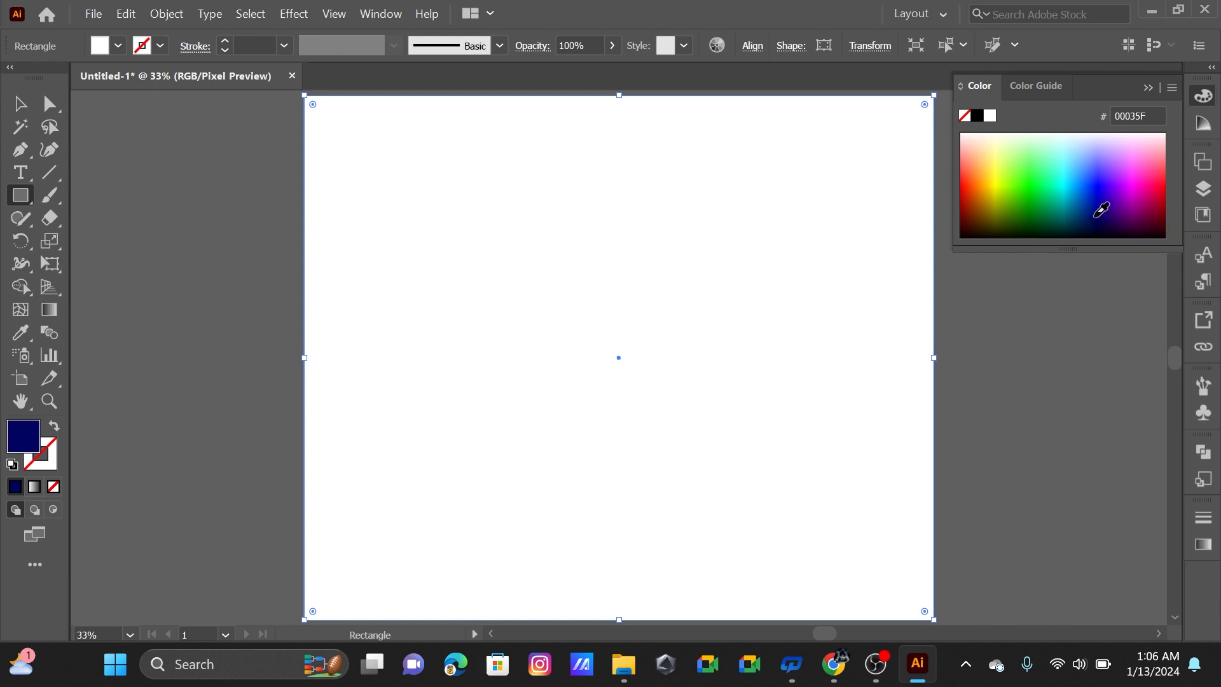
left_click(1148, 87)
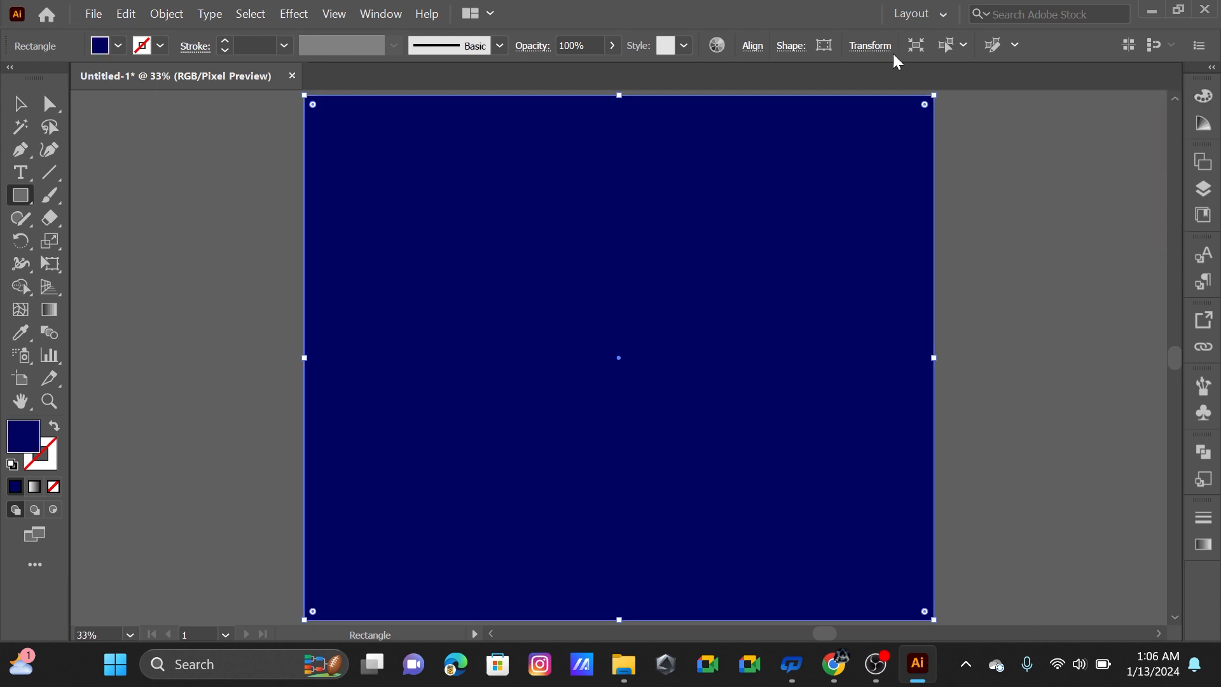
- Lower the background rectangle's opacity to 91% and deselect it
left_click(613, 45)
left_click_drag(589, 71, 599, 70)
left_click(656, 69)
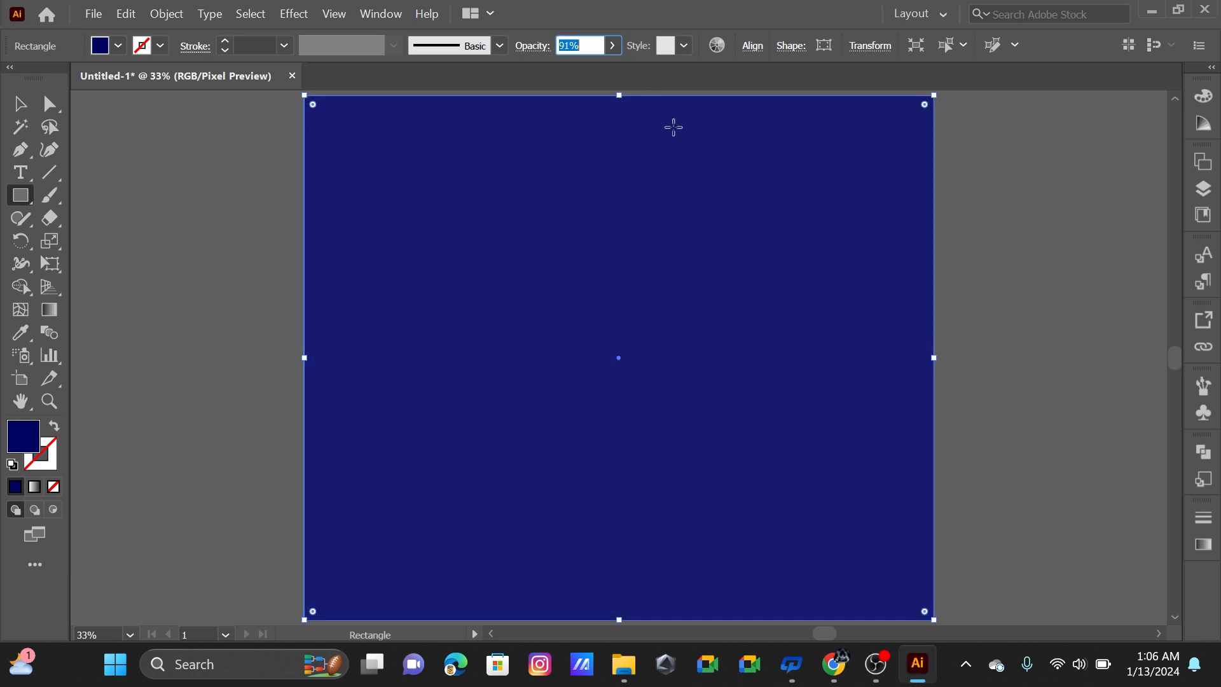
left_click(22, 112)
left_click(267, 240)
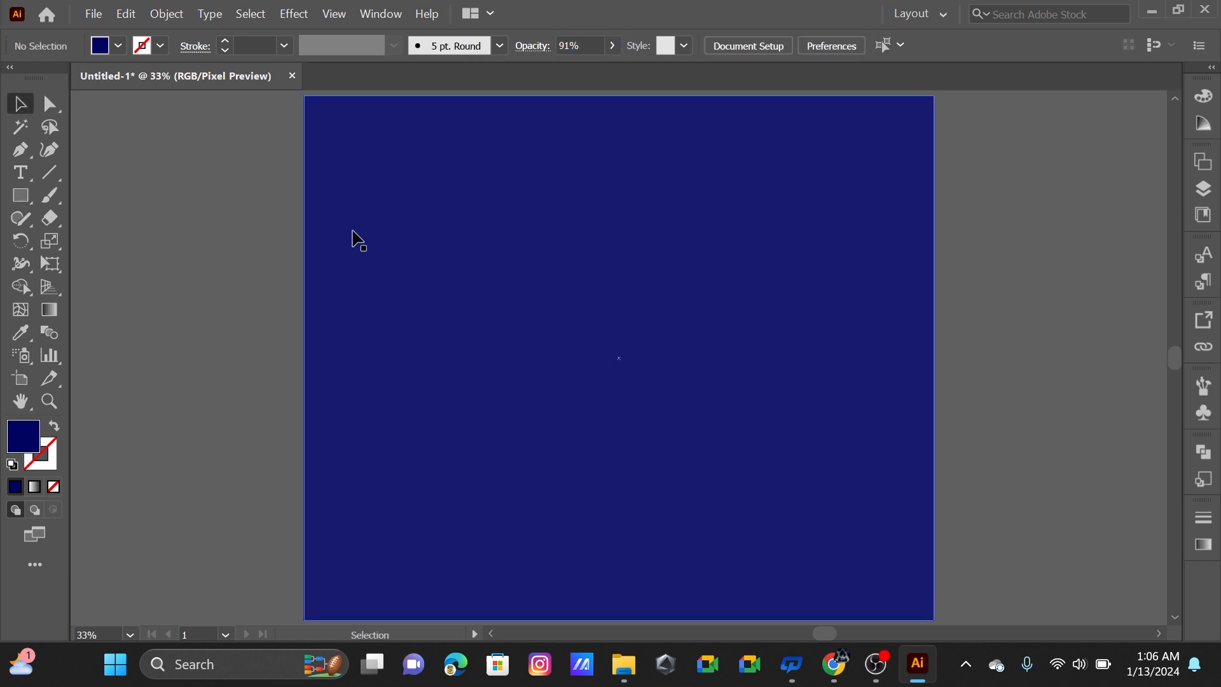
left_click(374, 236)
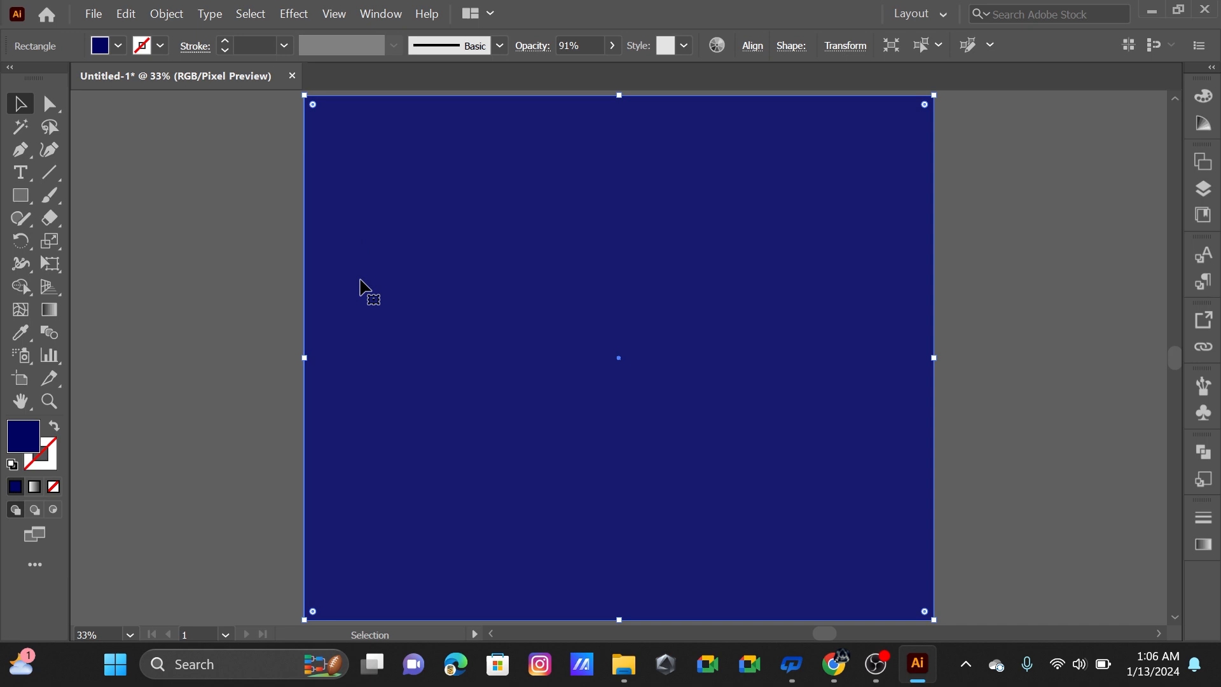
key("ctrl+shift+a")
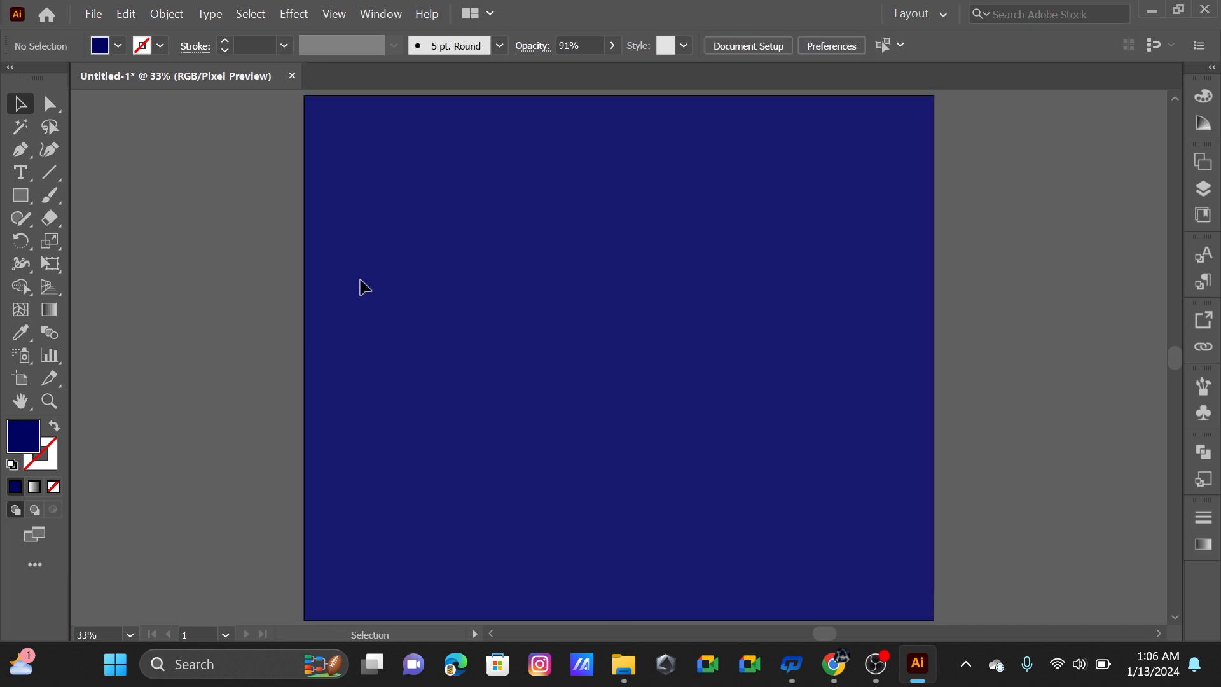
- Draw a slightly smaller rectangle inset within the background, with no fill and a white FFFFFF stroke
key("m")
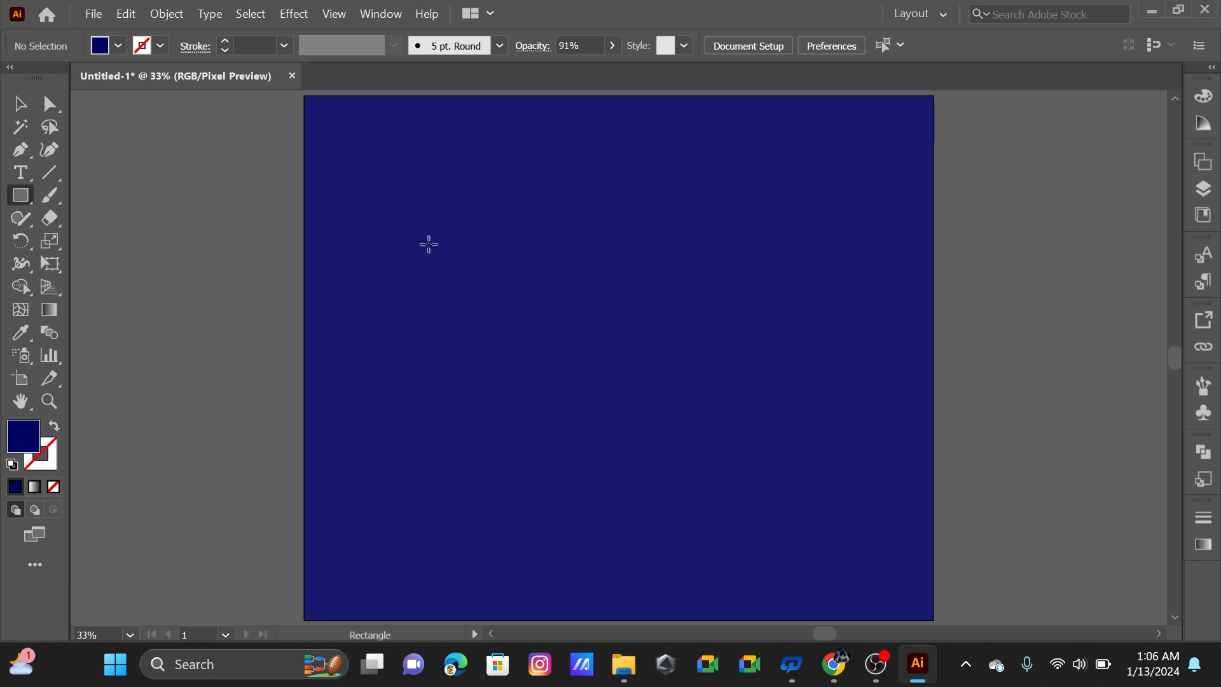
left_click_drag(329, 127, 912, 588)
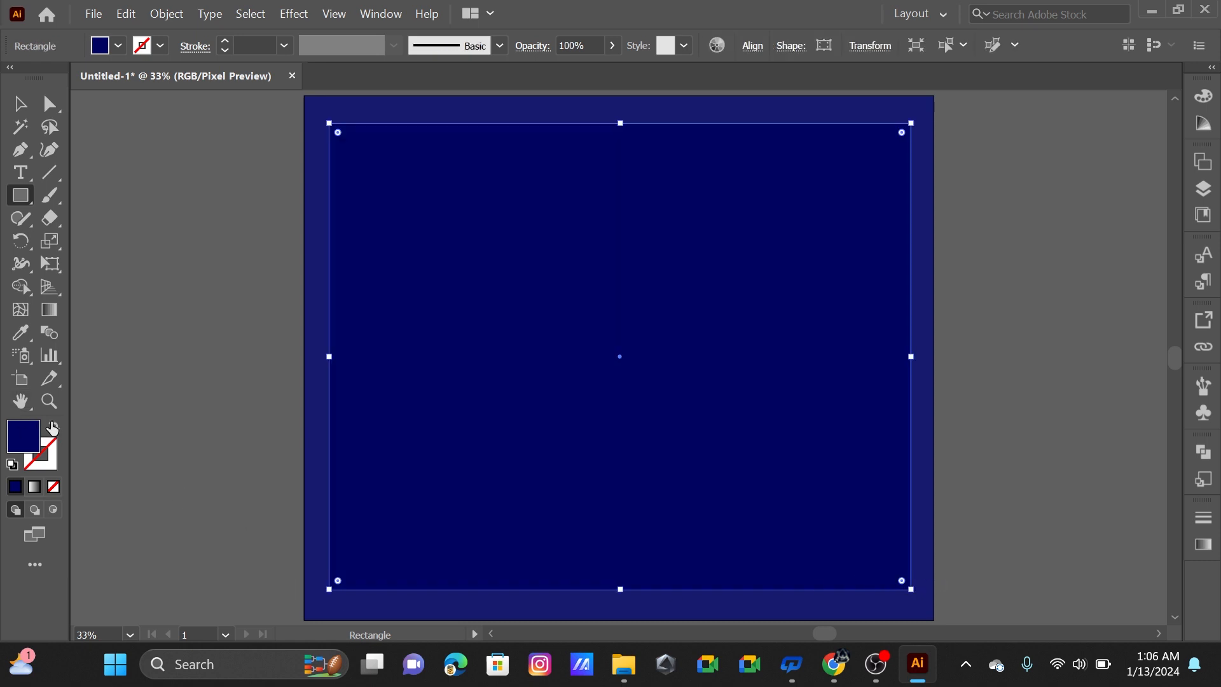
left_click(53, 487)
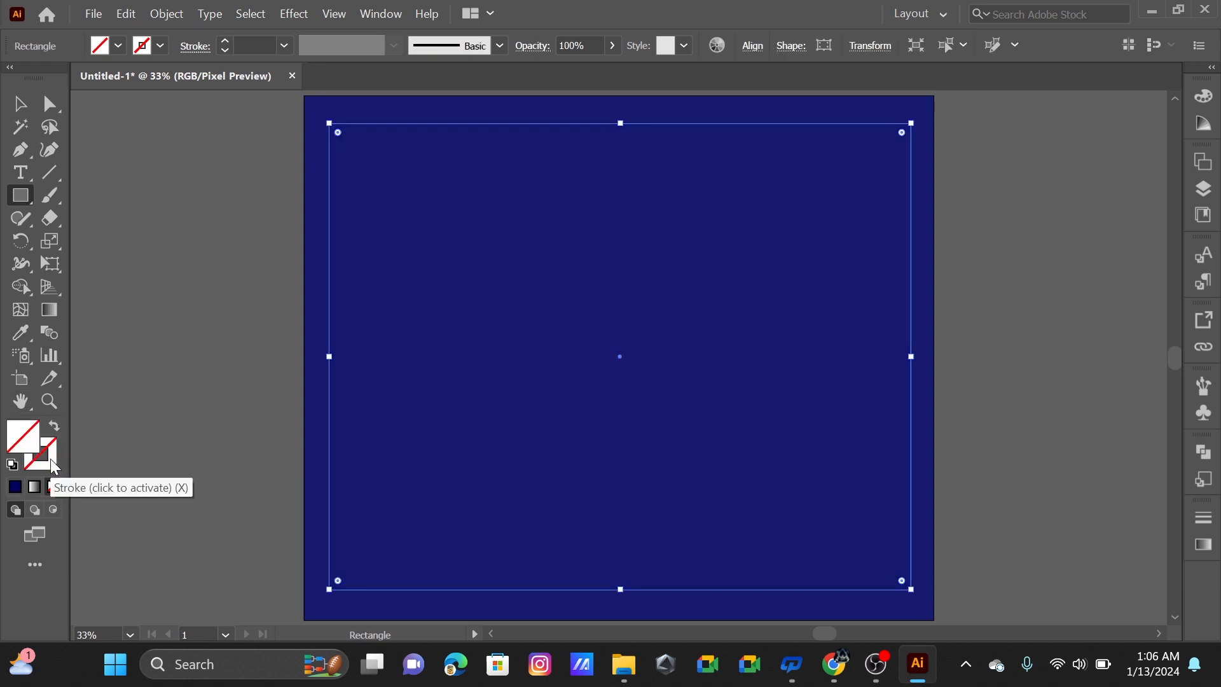
left_click(54, 467)
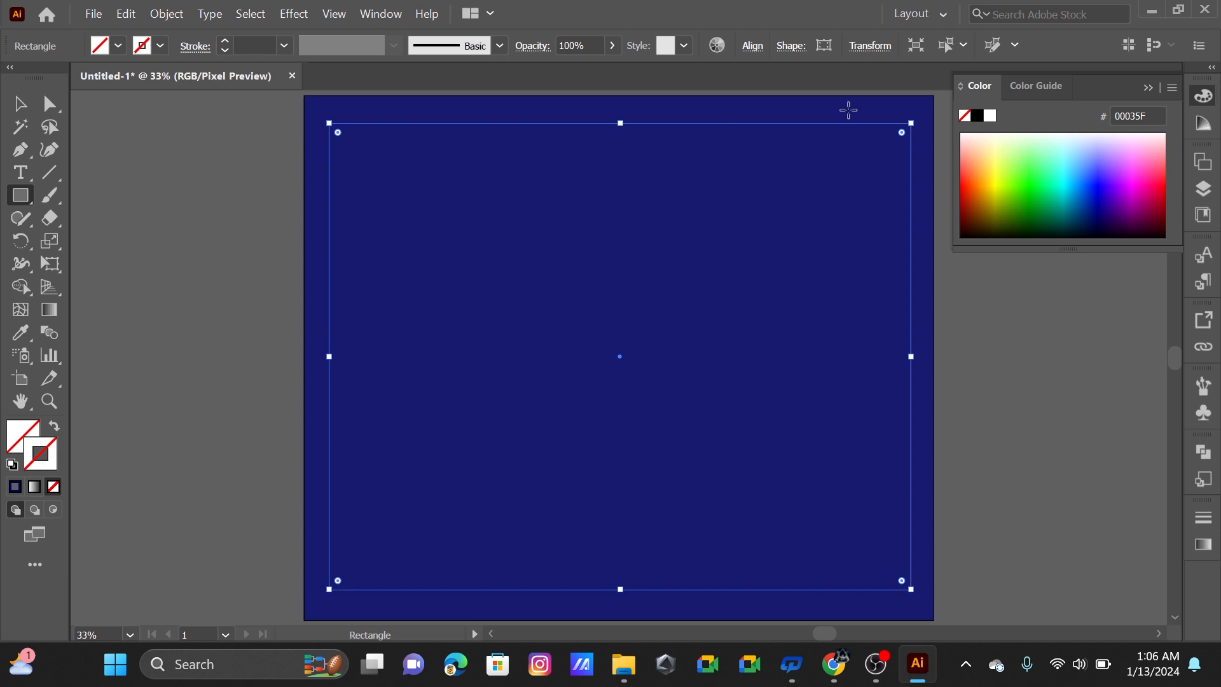
left_click(991, 116)
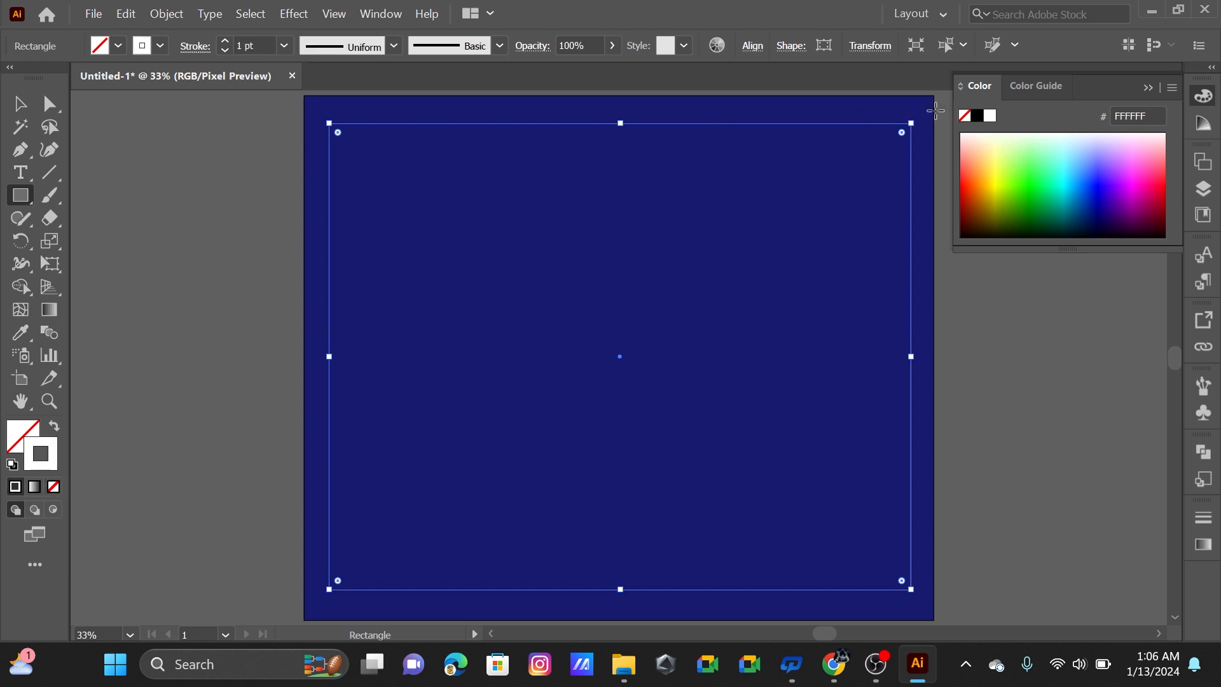
left_click(1151, 91)
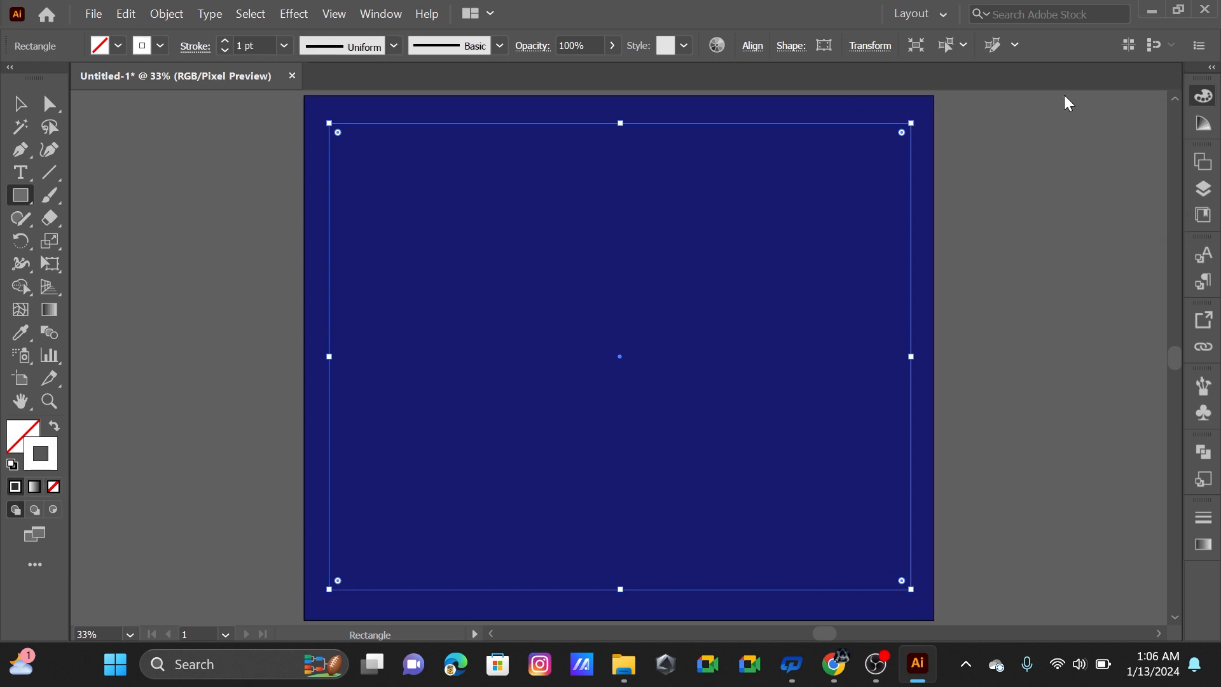
- Set the inset frame's stroke weight to 6 pt and deselect it
left_click(226, 39)
left_click(226, 39)
left_click(226, 40)
left_click(226, 39)
left_click(226, 40)
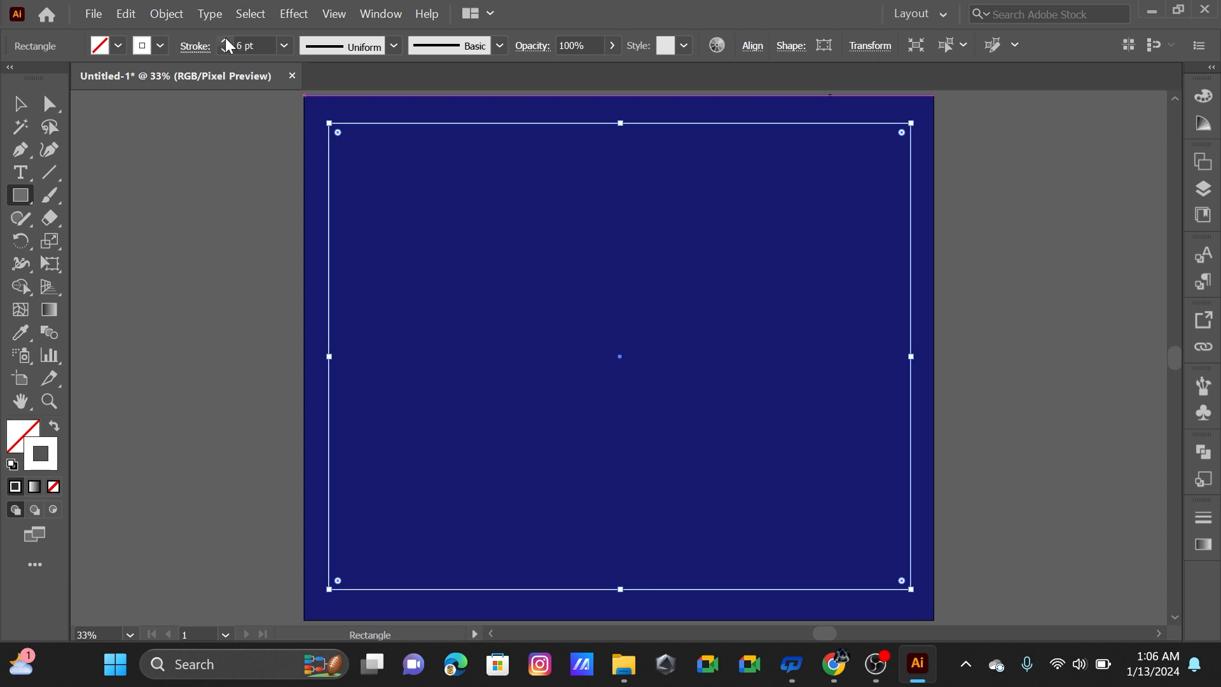
key("v")
left_click(158, 138)
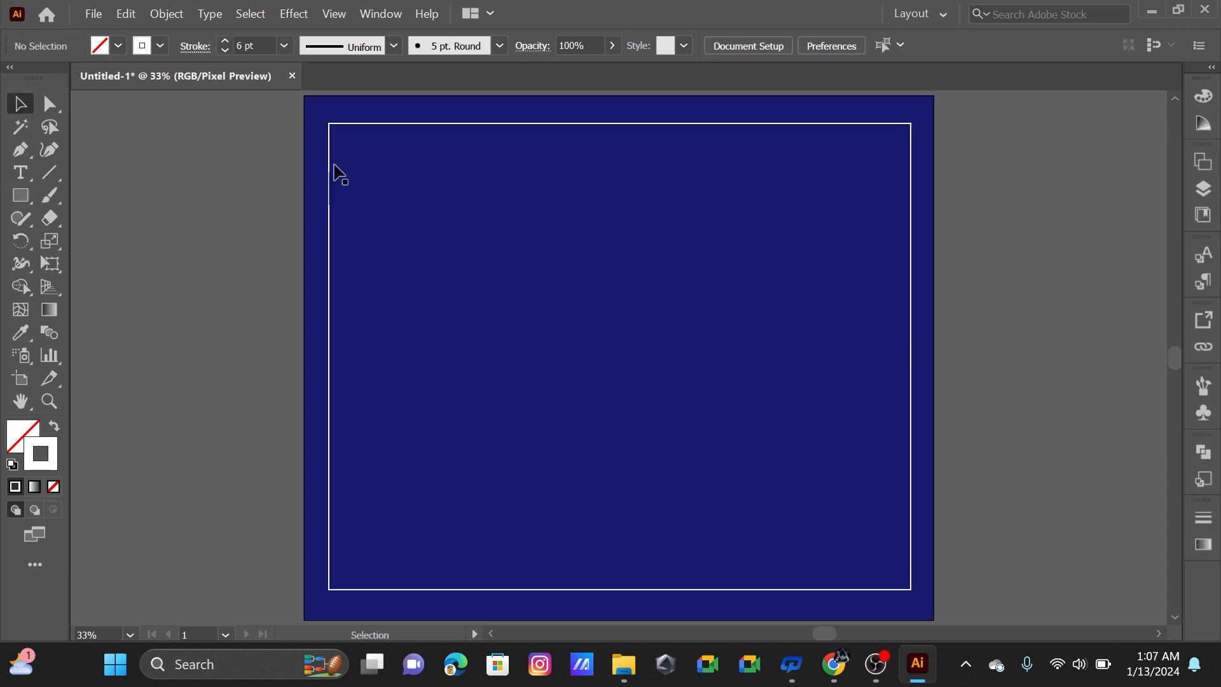
left_click(380, 129)
key("a")
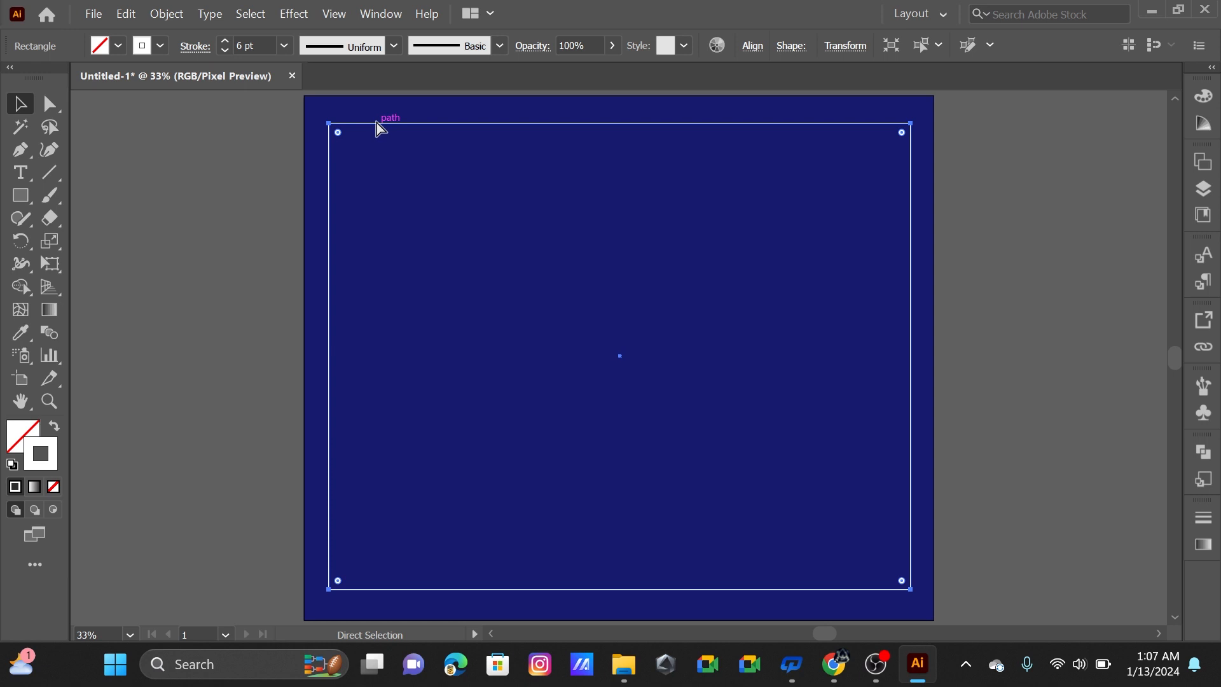
key("ctrl+shift+a")
key("v")
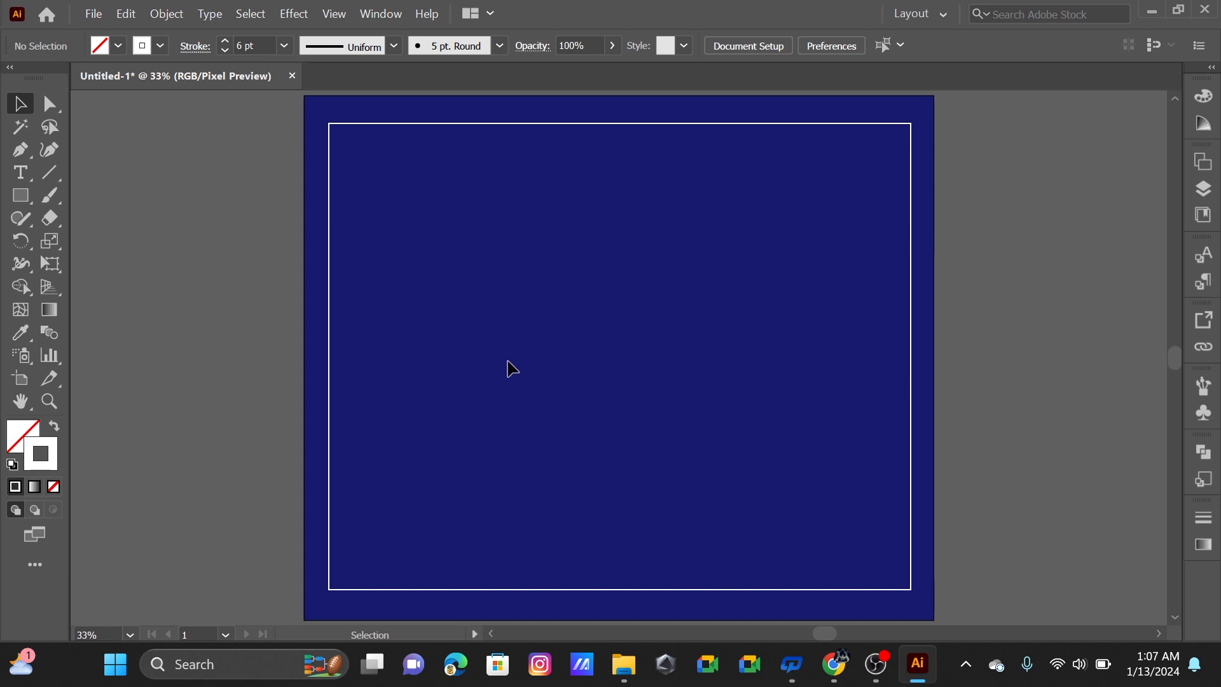
- Start a Pen path on the artboard's top edge, right of its centre
left_click(22, 151)
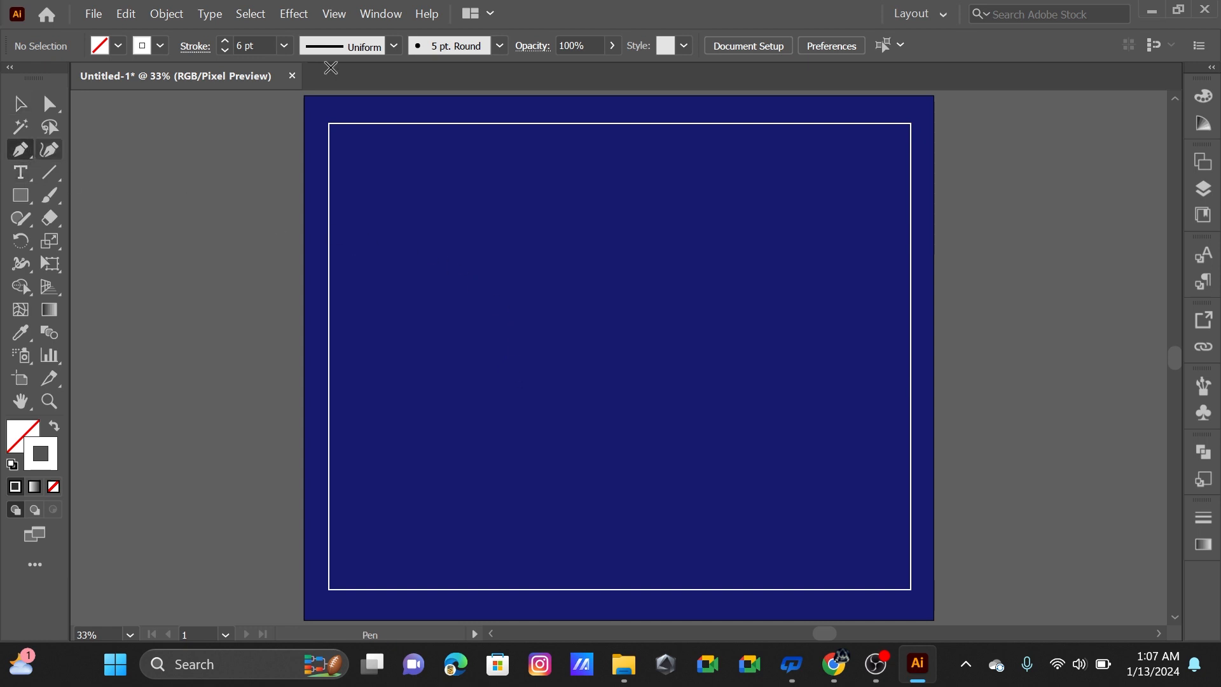
scroll(761, 98, "up", 1)
left_click(761, 98)
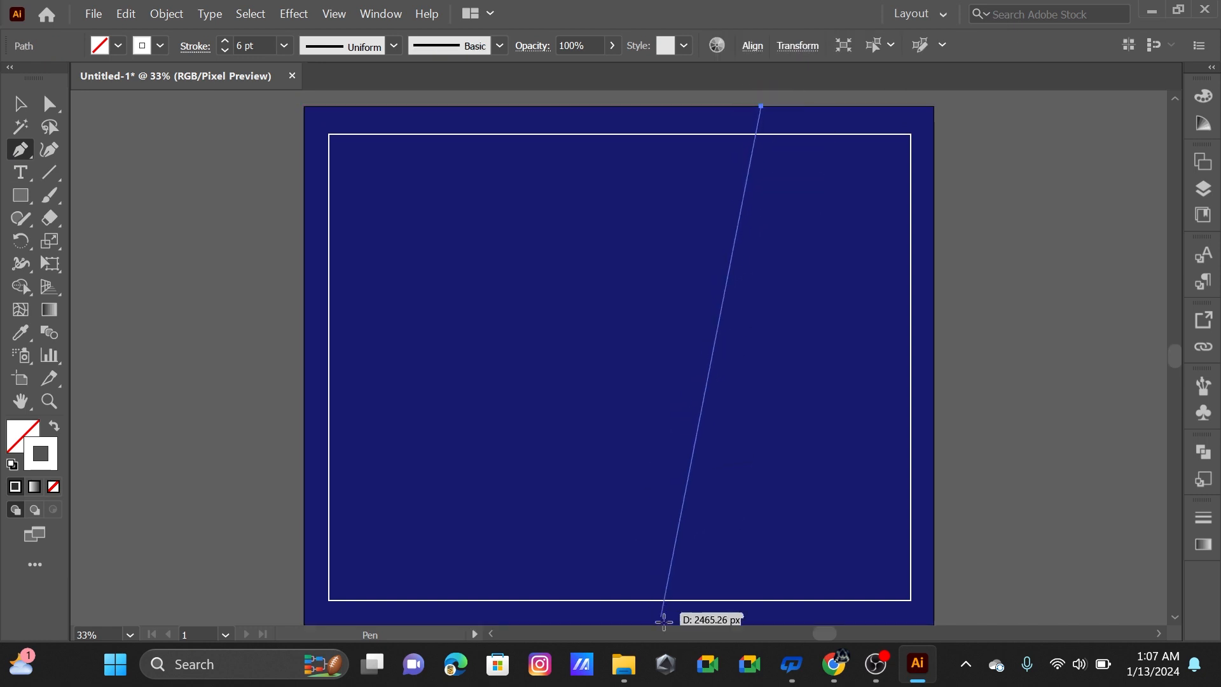
scroll(769, 546, "down", 2)
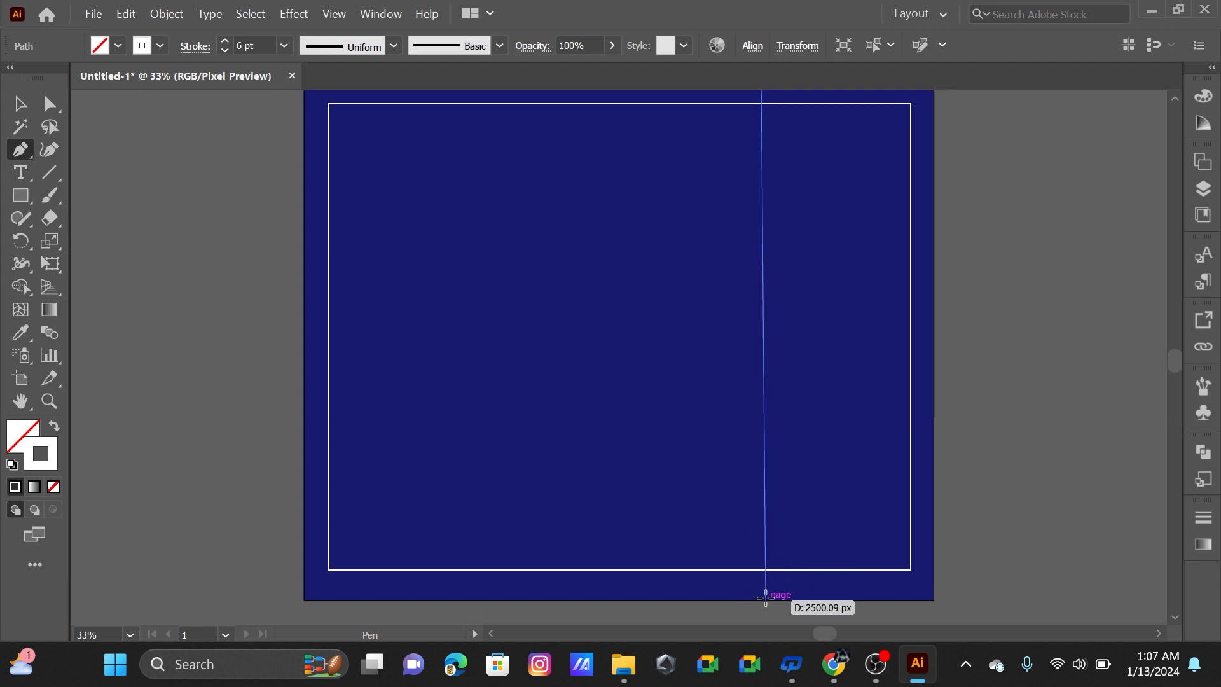
left_click_drag(768, 601, 988, 566)
key("ctrl+minus")
key("ctrl+minus")
key("ctrl+minus")
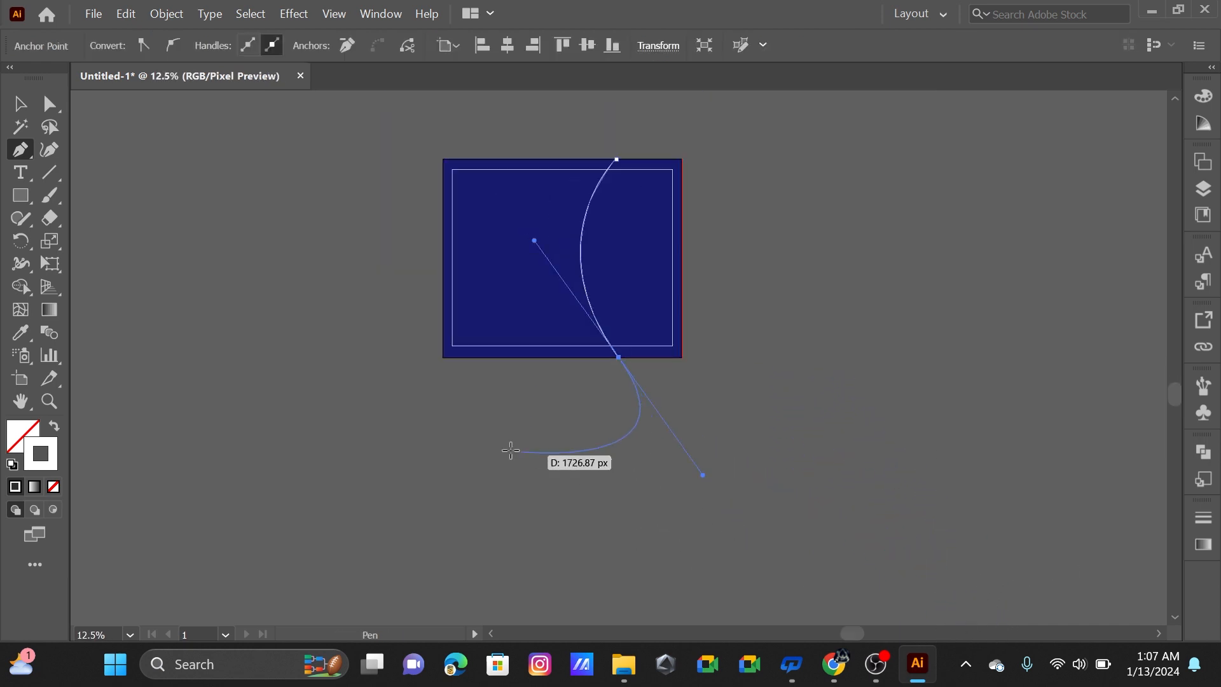
key("ctrl+z")
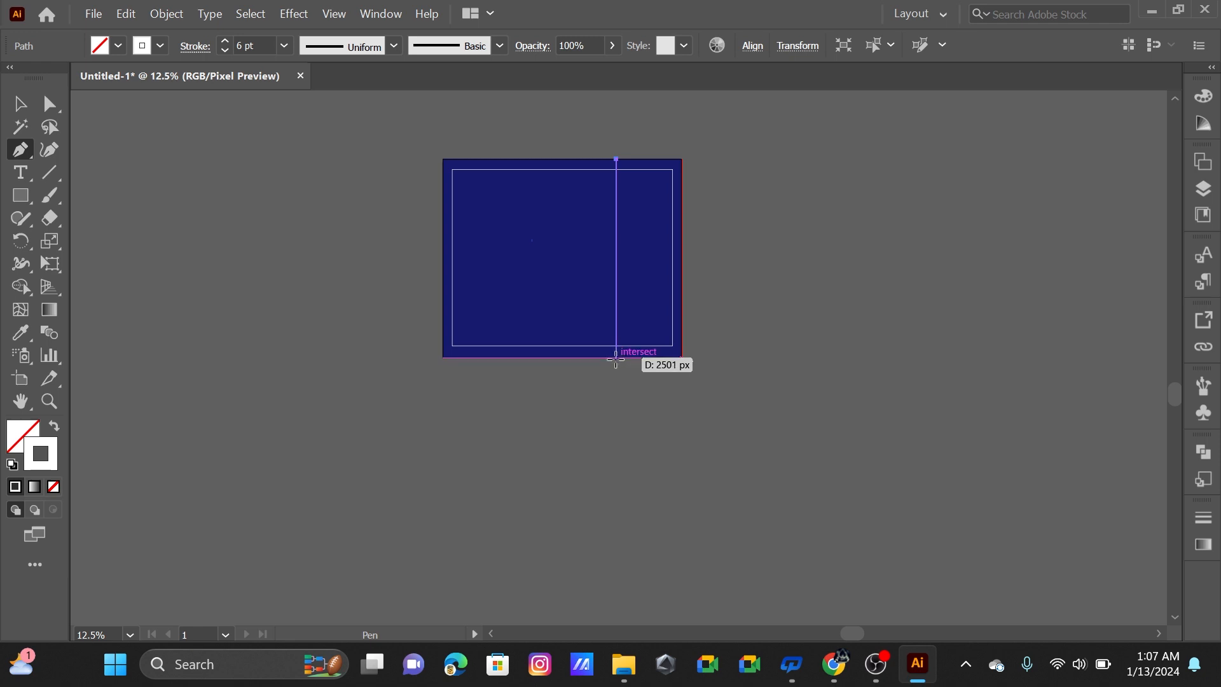
- Curve the path leftward down to the artboard's bottom edge, drop the outgoing handle, and close the shape through both right-hand artboard corners
left_click_drag(616, 357, 732, 450)
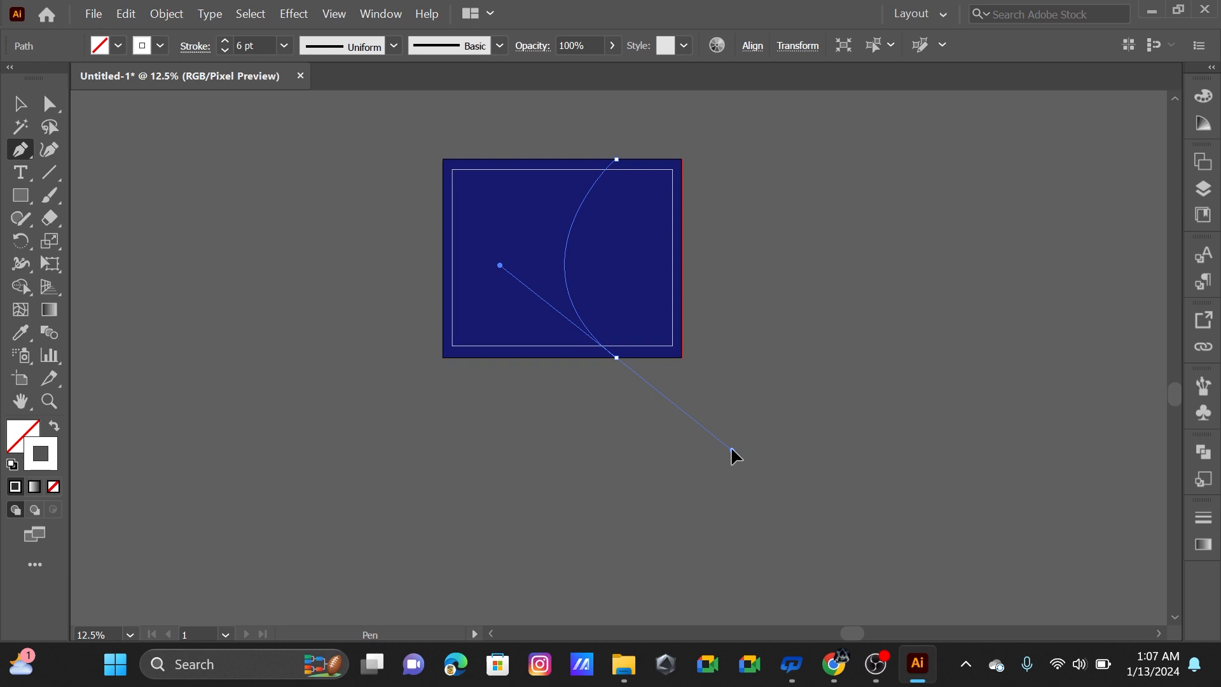
left_click(617, 358)
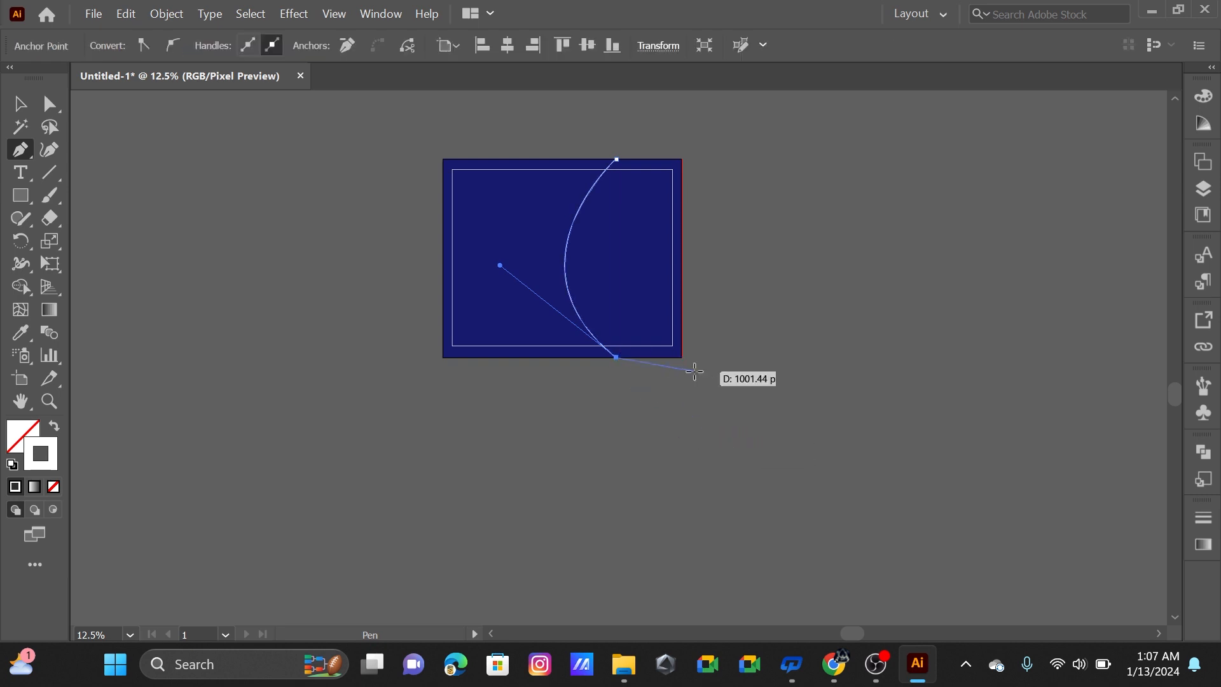
key("ctrl+0")
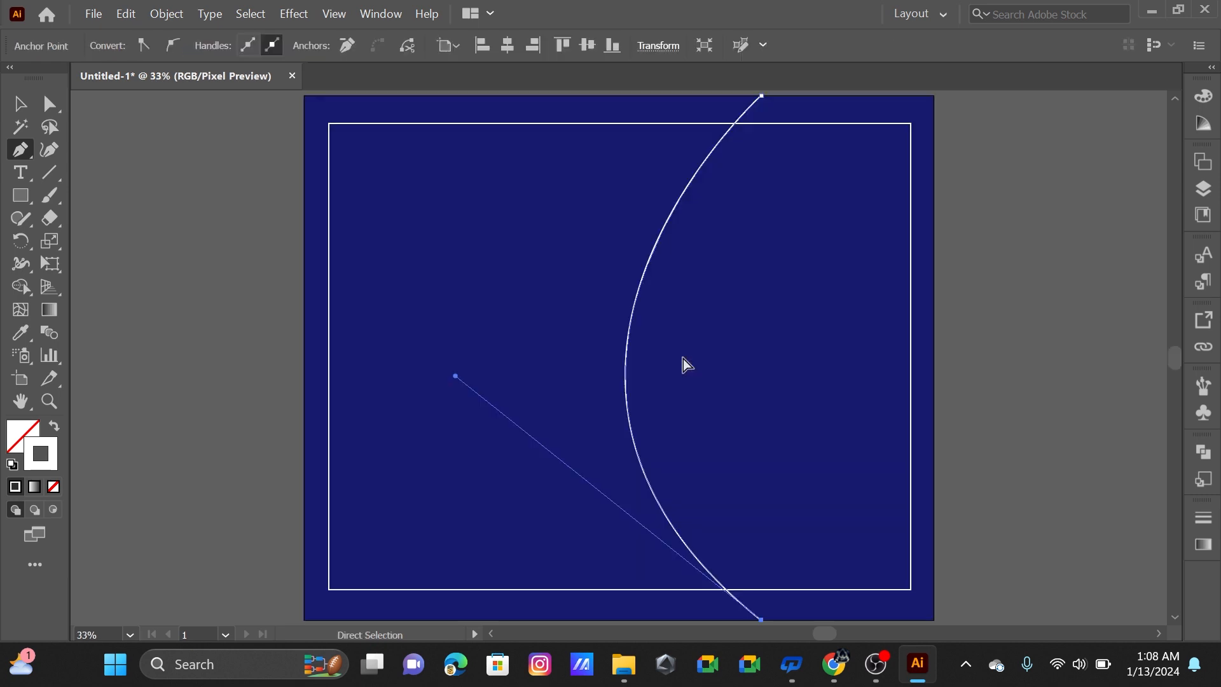
left_click(934, 618)
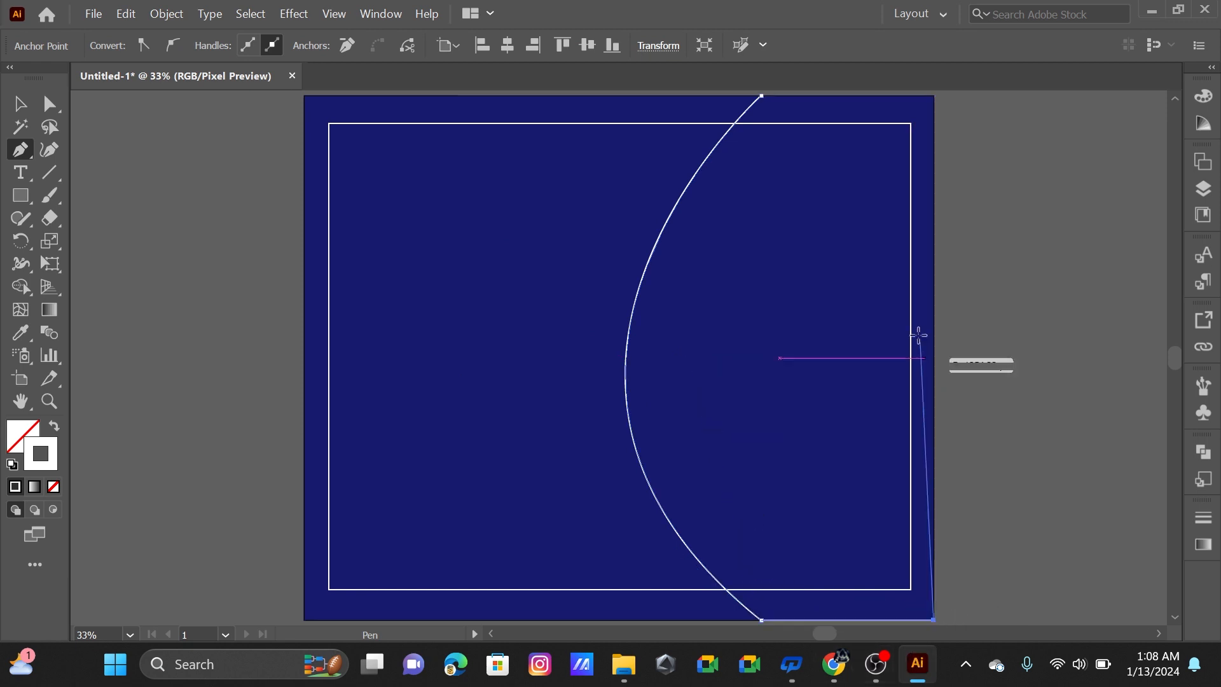
left_click(933, 96)
scroll(932, 93, "up", 1)
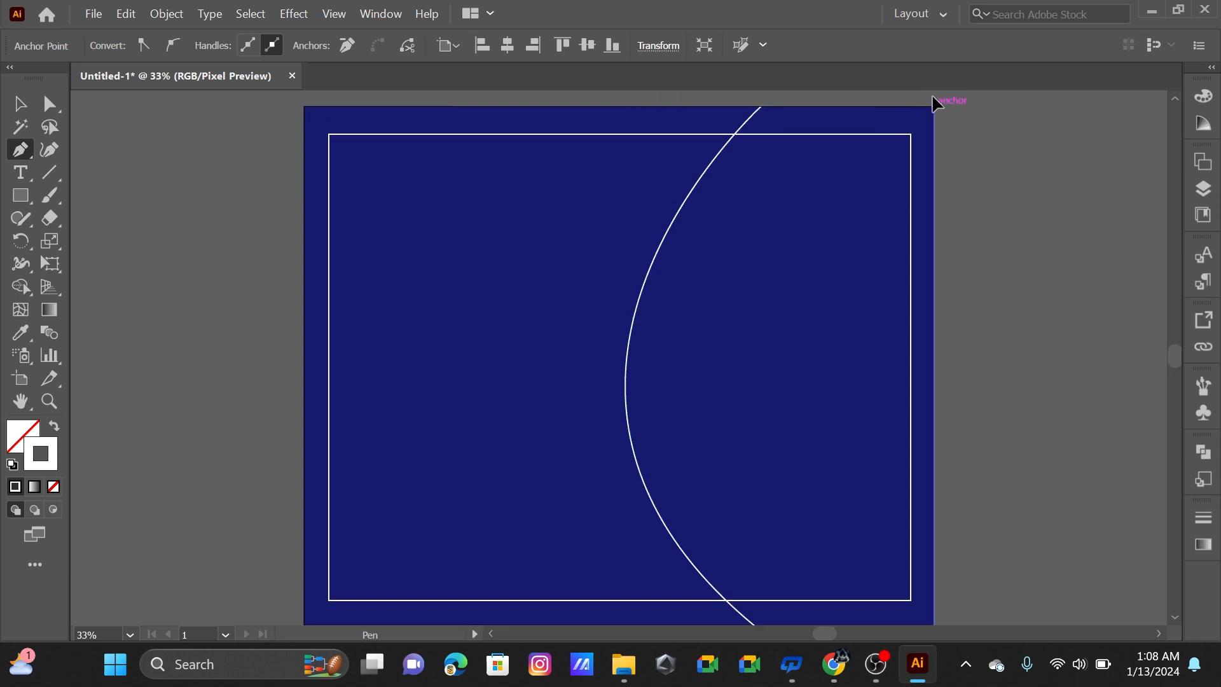
left_click(762, 106)
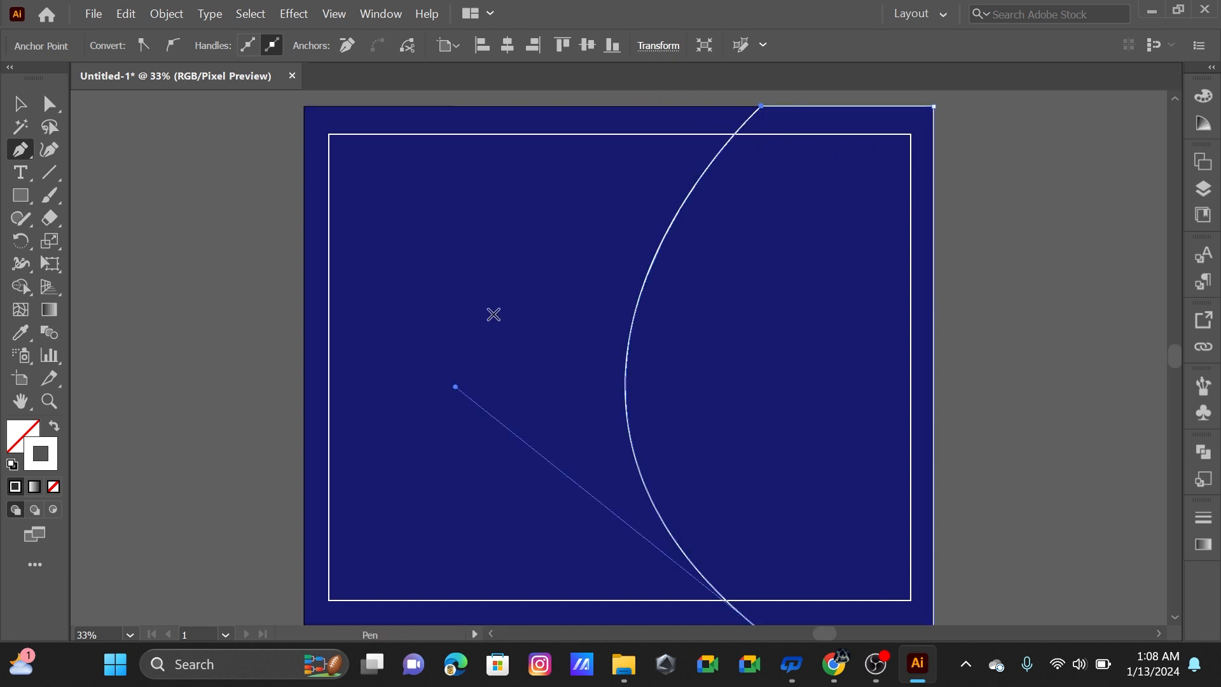
- Remove the curved shape's stroke, fill it with yellow FFF900 and deselect it
left_click(20, 103)
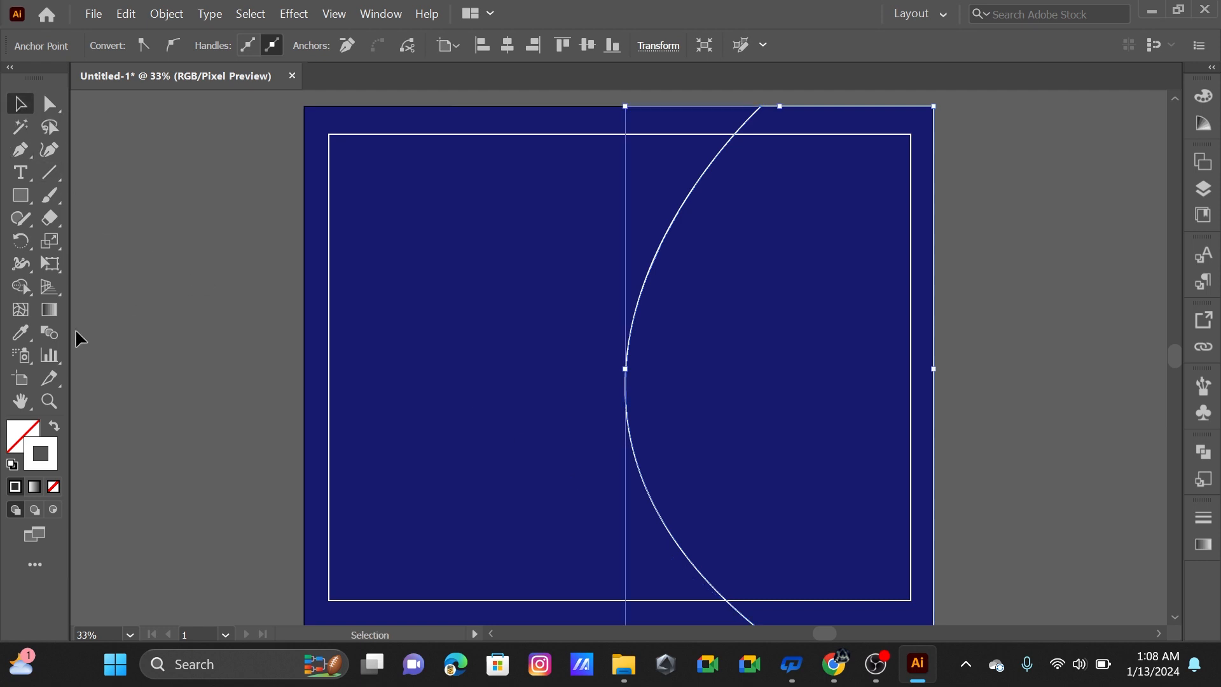
left_click(53, 486)
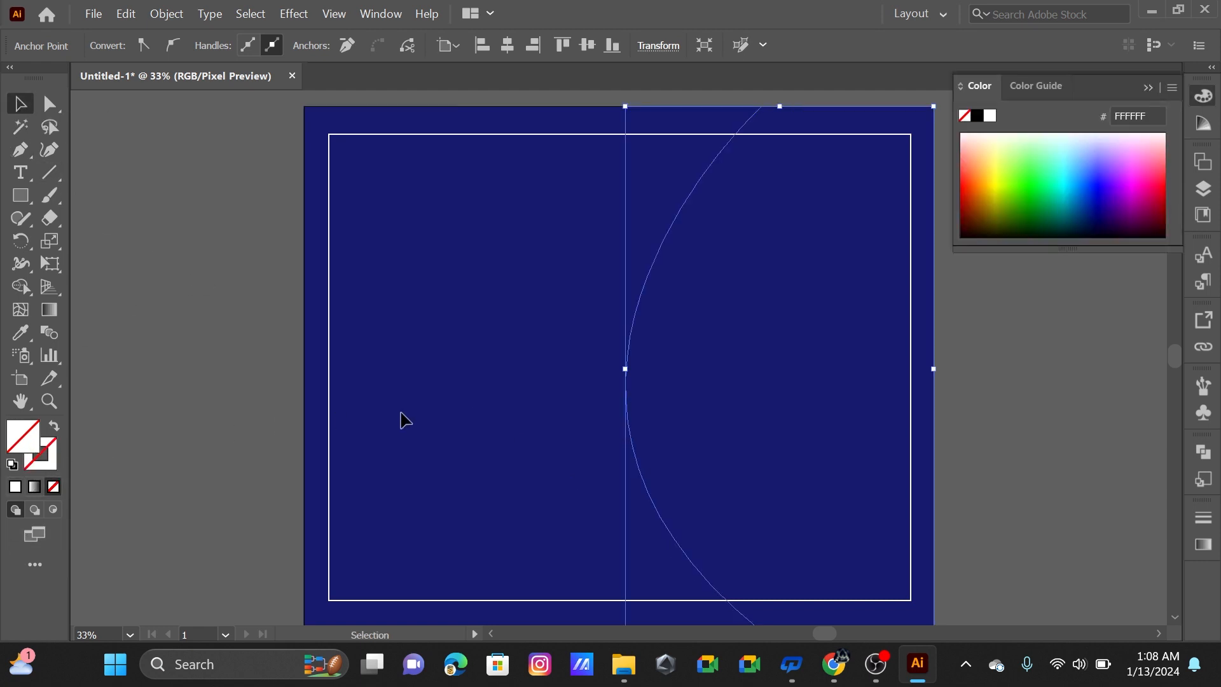
left_click(997, 183)
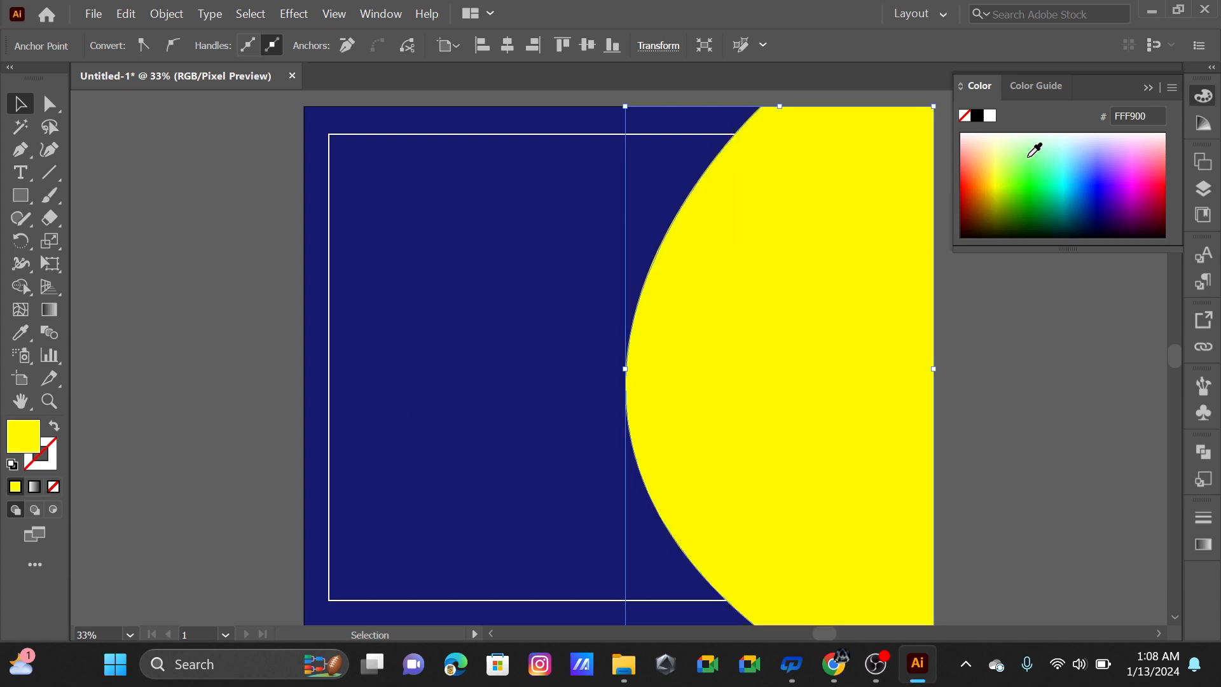
left_click(1149, 88)
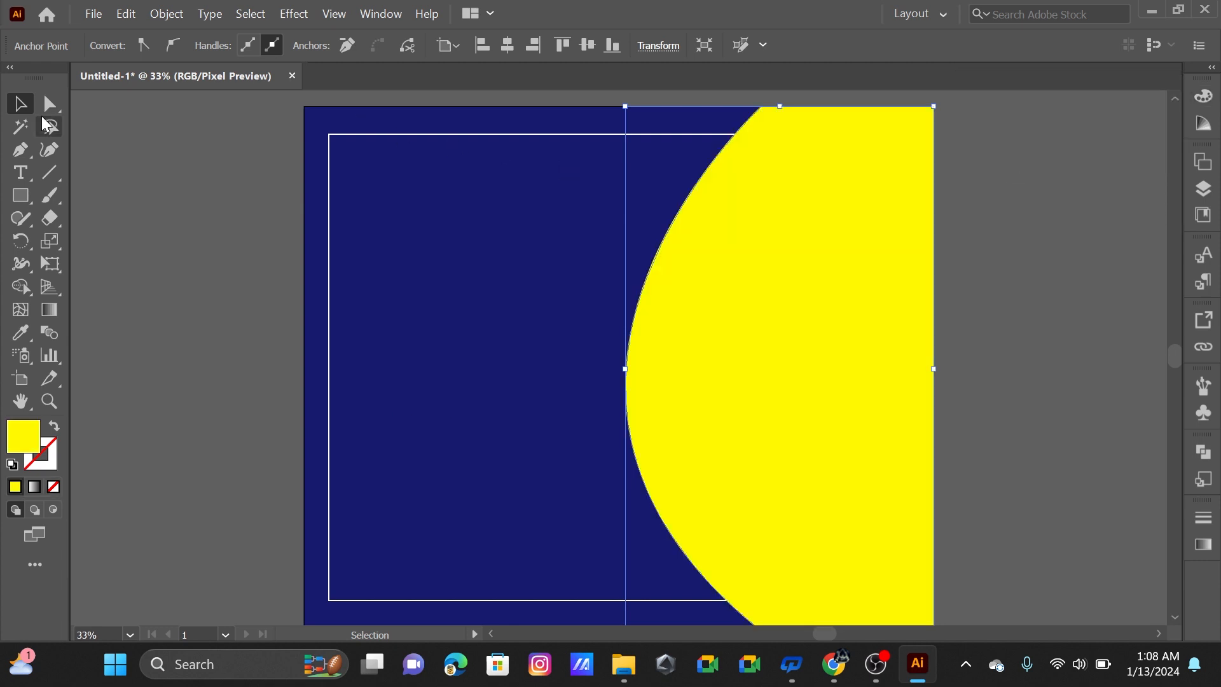
left_click(183, 132)
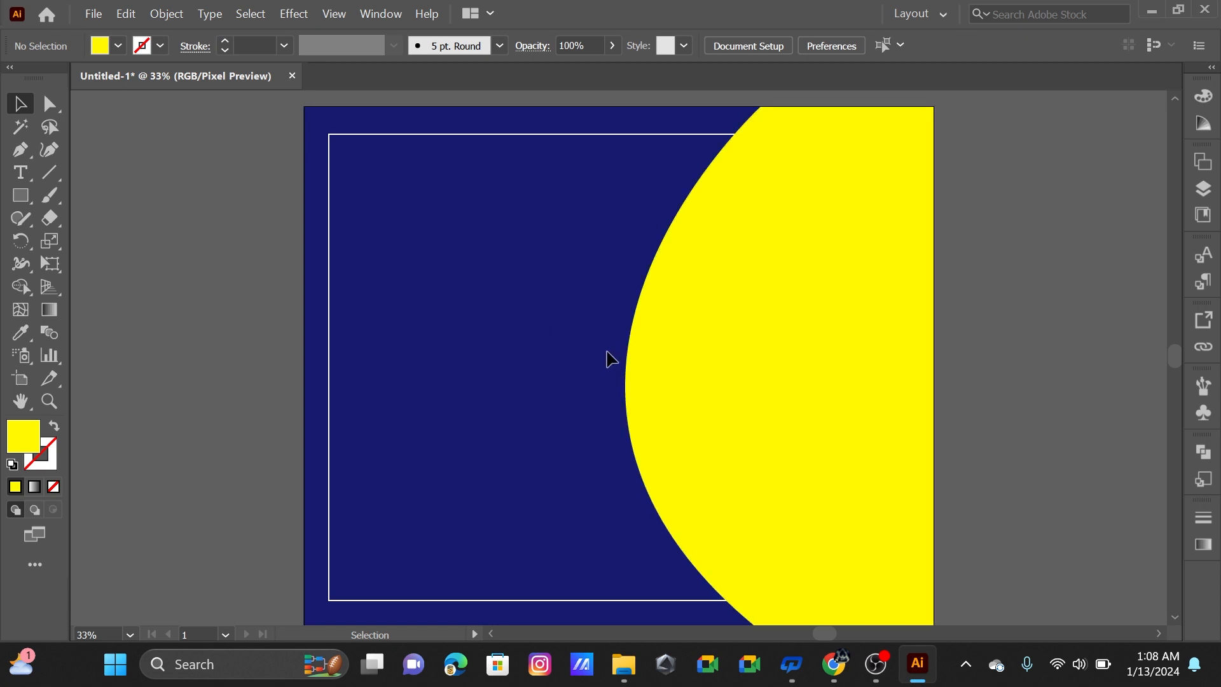
- Unlock all locked objects in the document and clear the resulting selection
left_click(124, 14)
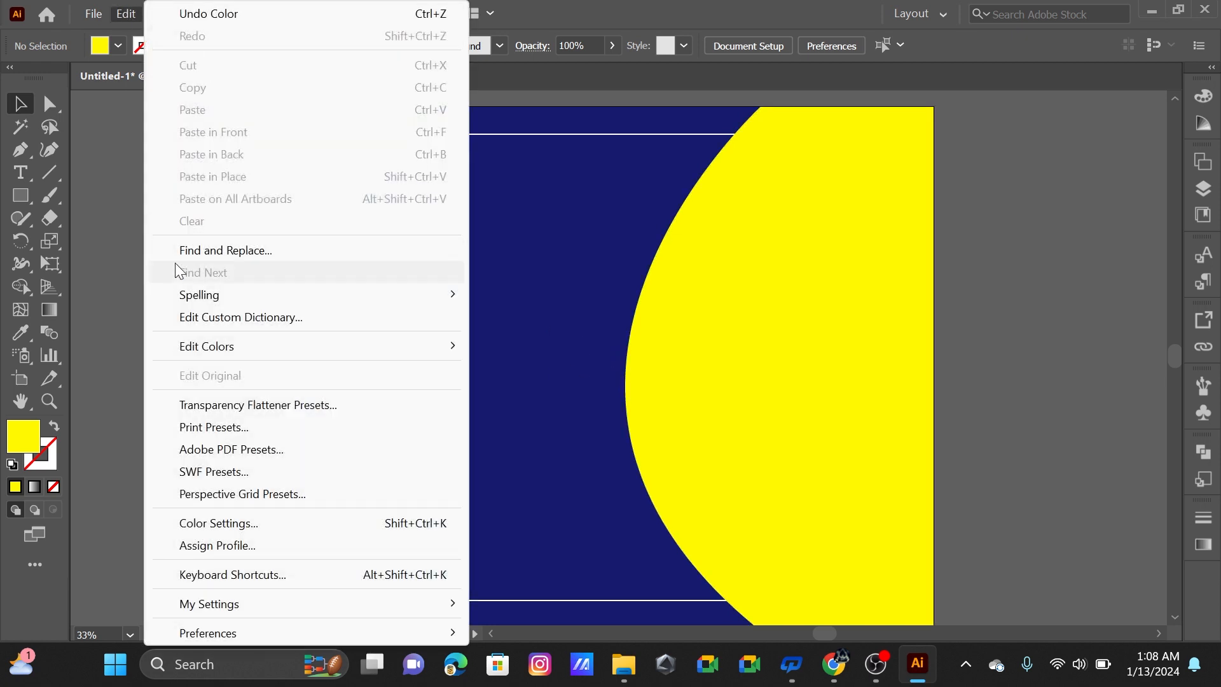
left_click(115, 124)
left_click(167, 19)
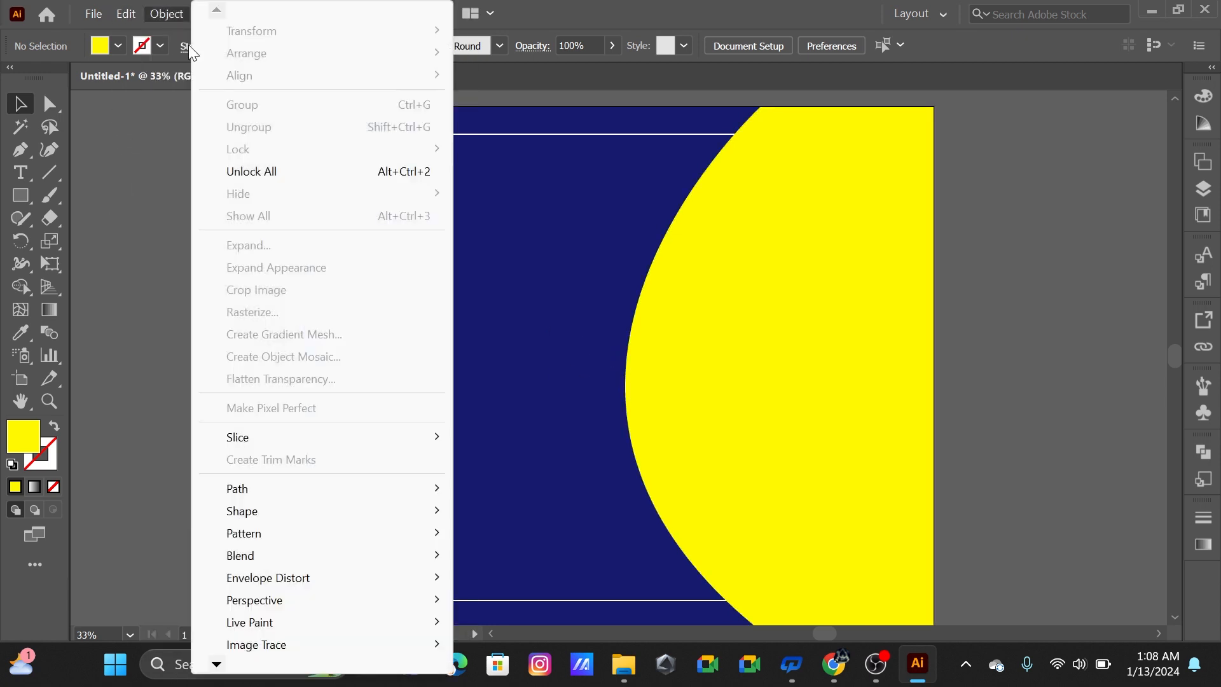
left_click(267, 178)
left_click(233, 204)
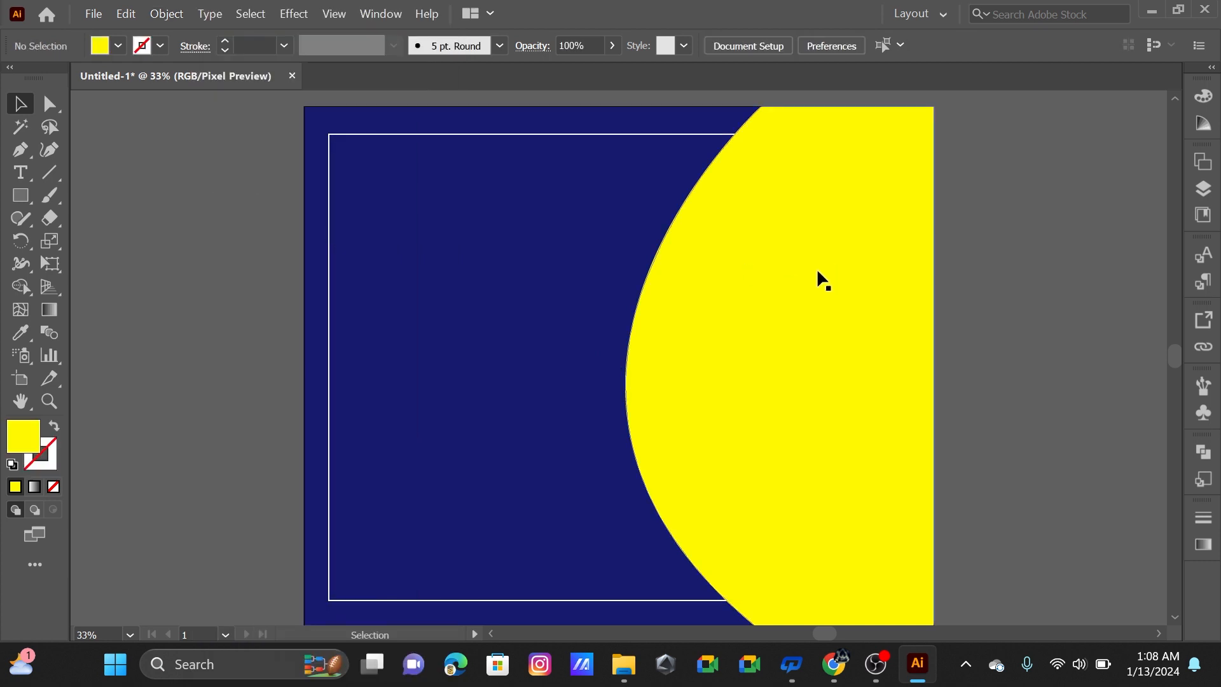
- Send the yellow curved shape backward one level, behind the thin white frame, and deselect it
left_click(817, 268)
right_click(819, 271)
mouse_move(921, 542)
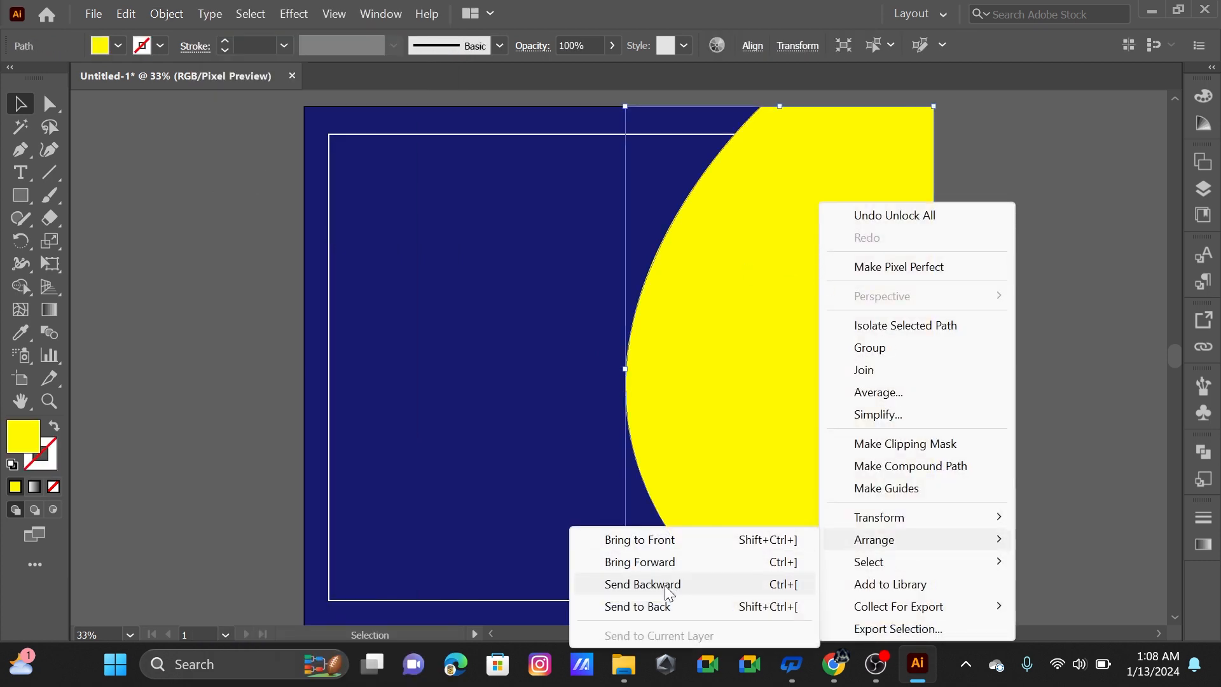
left_click(668, 592)
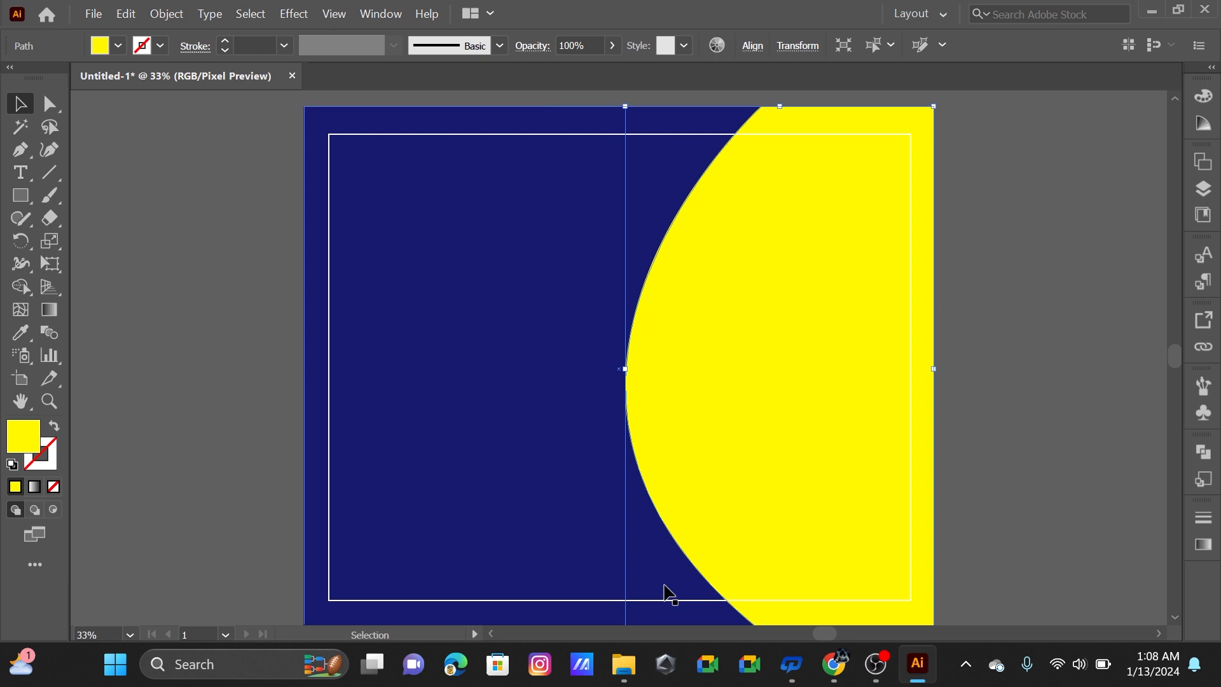
left_click(1024, 314)
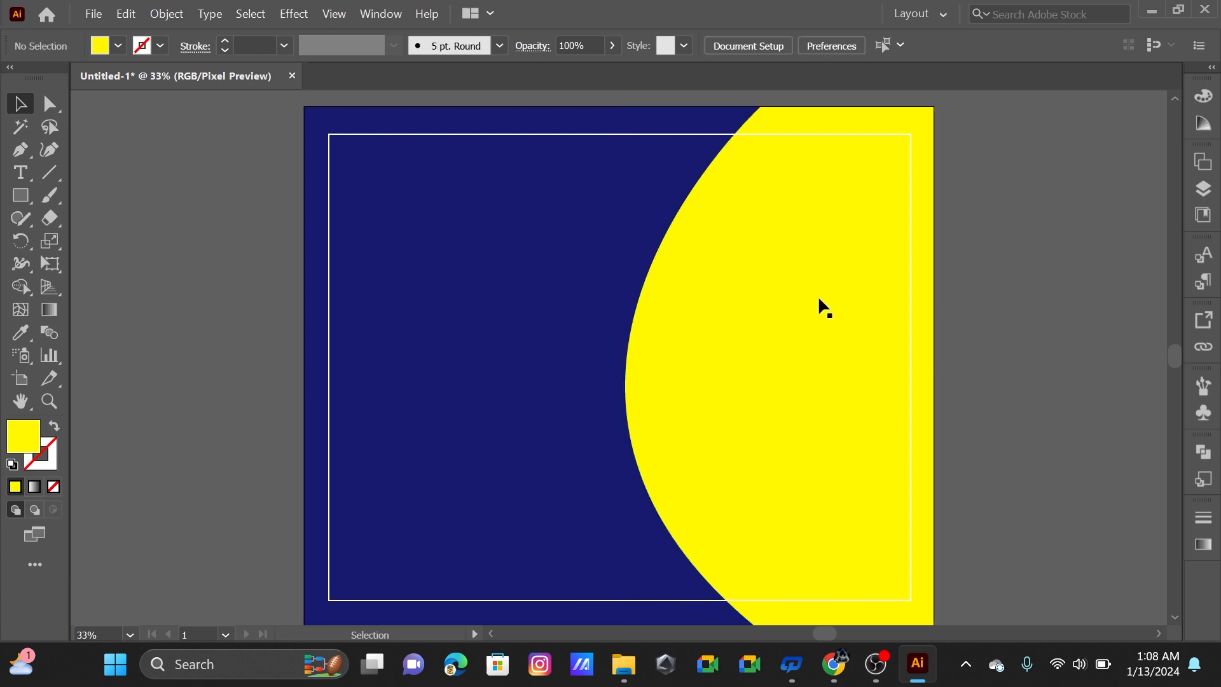
- Lower the yellow curved shape's opacity to 56% and lock all the artwork in place
left_click(760, 351)
left_click(614, 45)
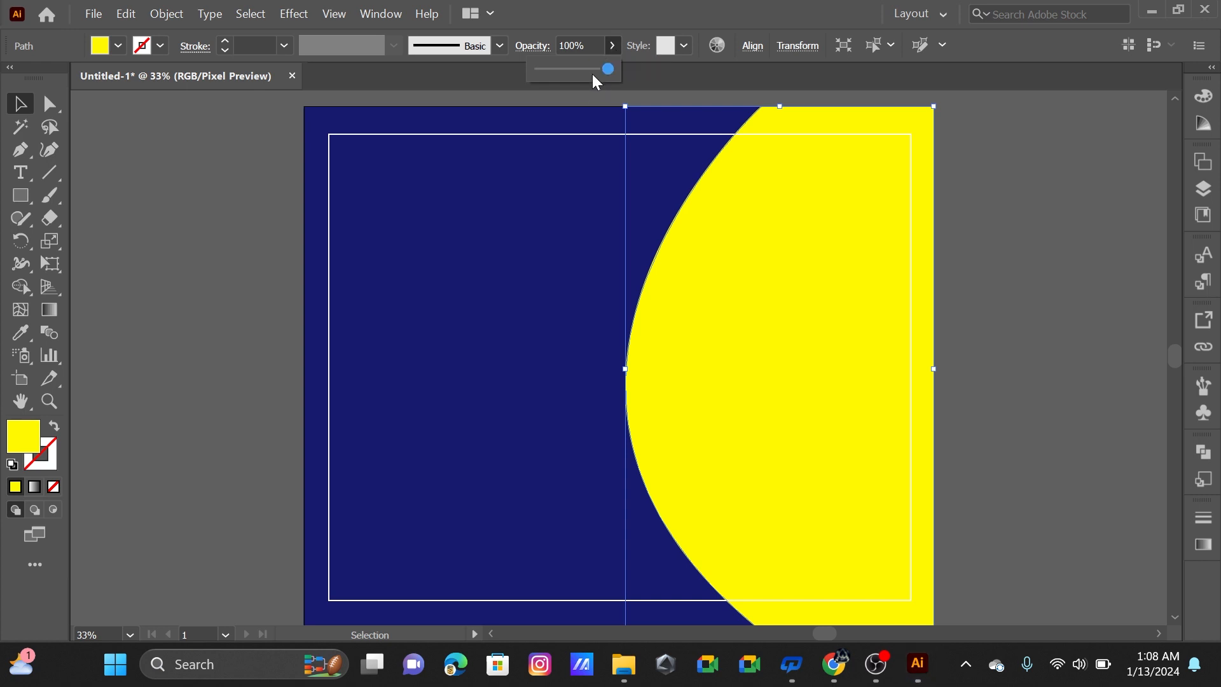
left_click(593, 68)
left_click_drag(590, 70, 577, 69)
left_click(1029, 180)
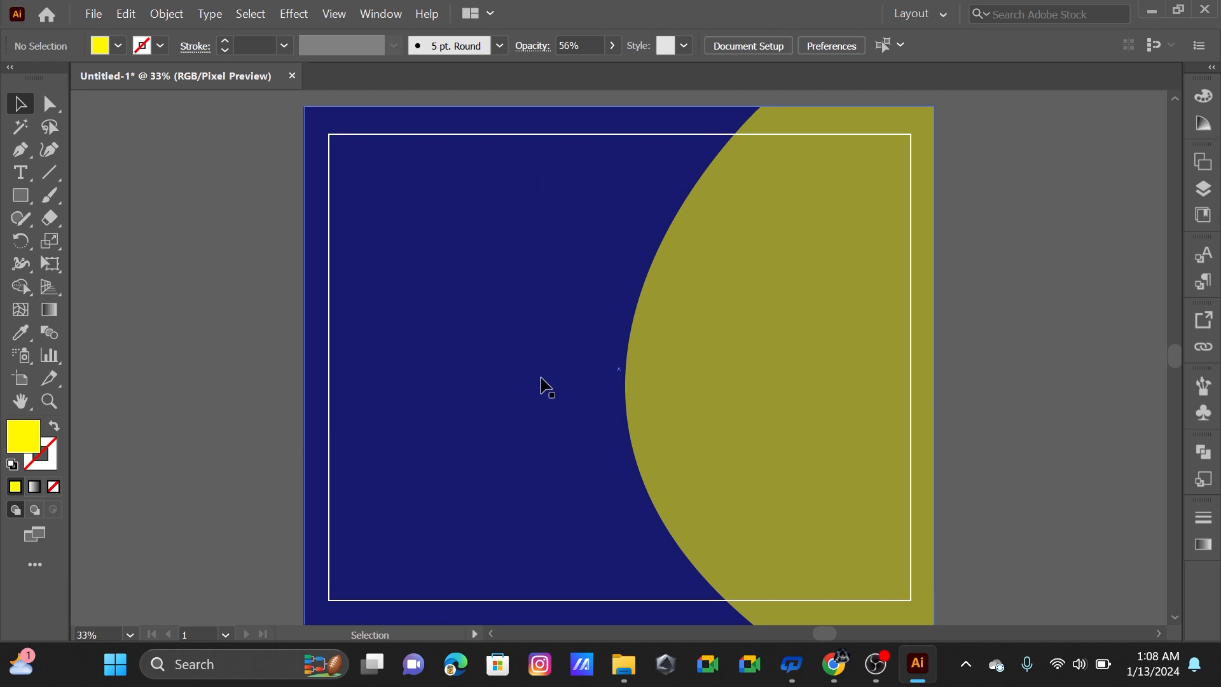
key("ctrl+a")
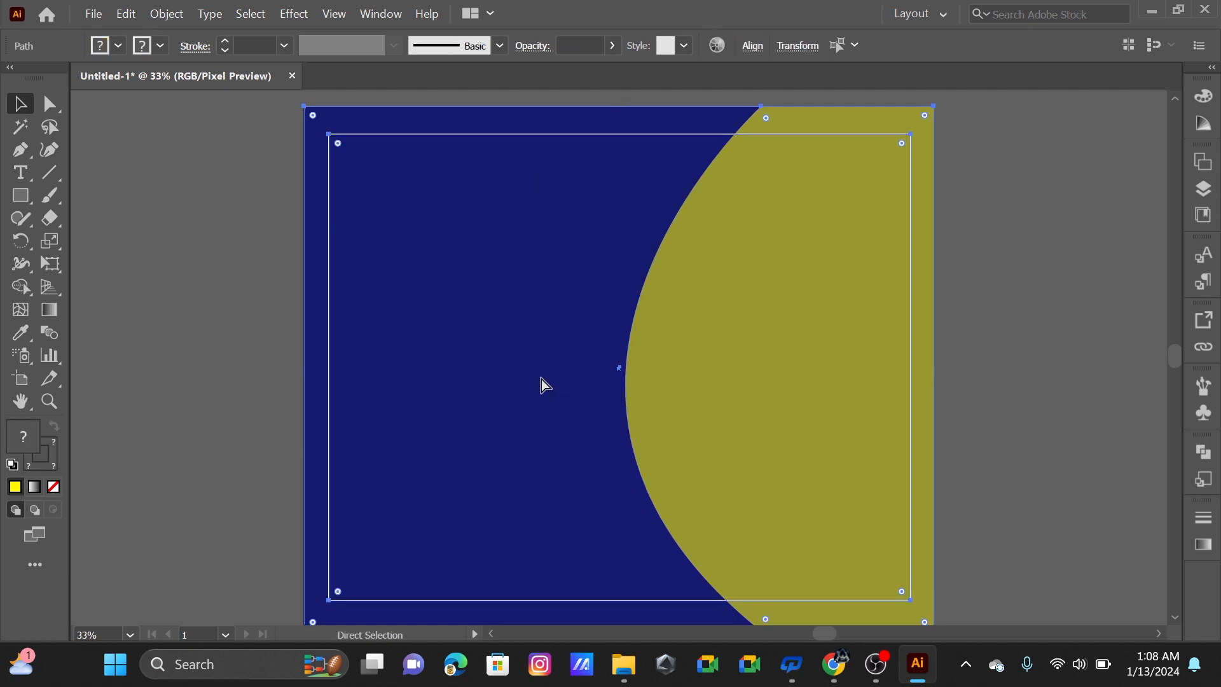
key("ctrl+2")
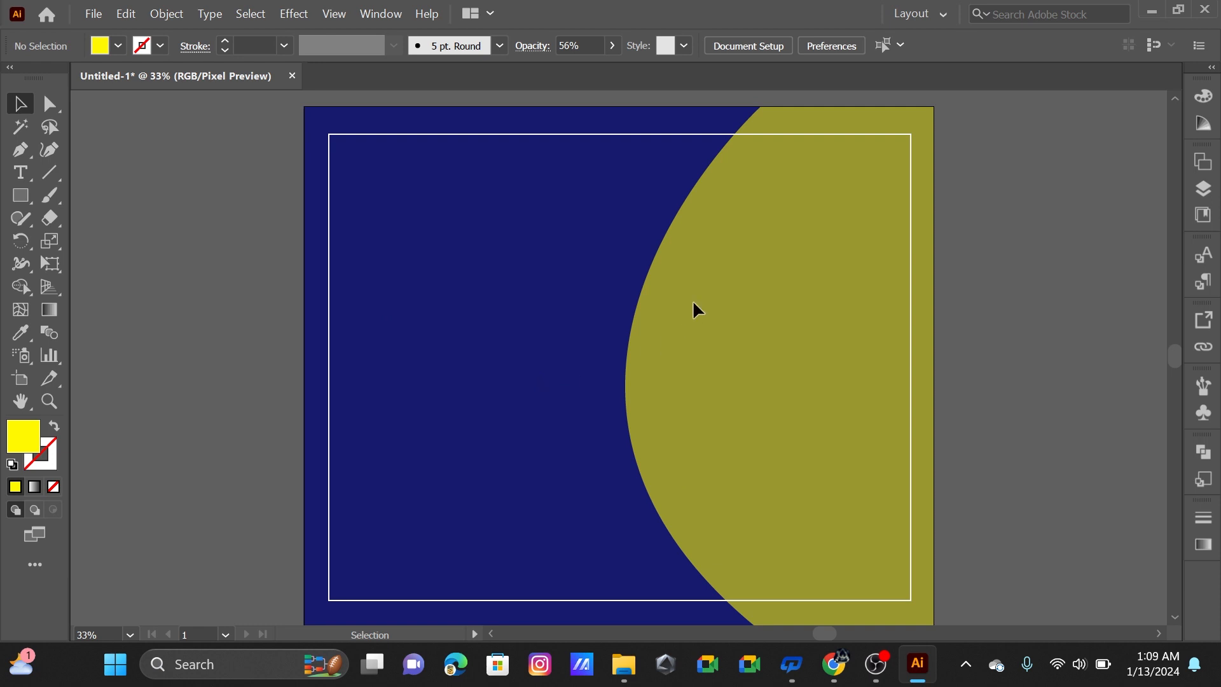
- Draw a yellow circle with the Ellipse tool over the curved shape, reaching the artboard's right edge
left_click(21, 195)
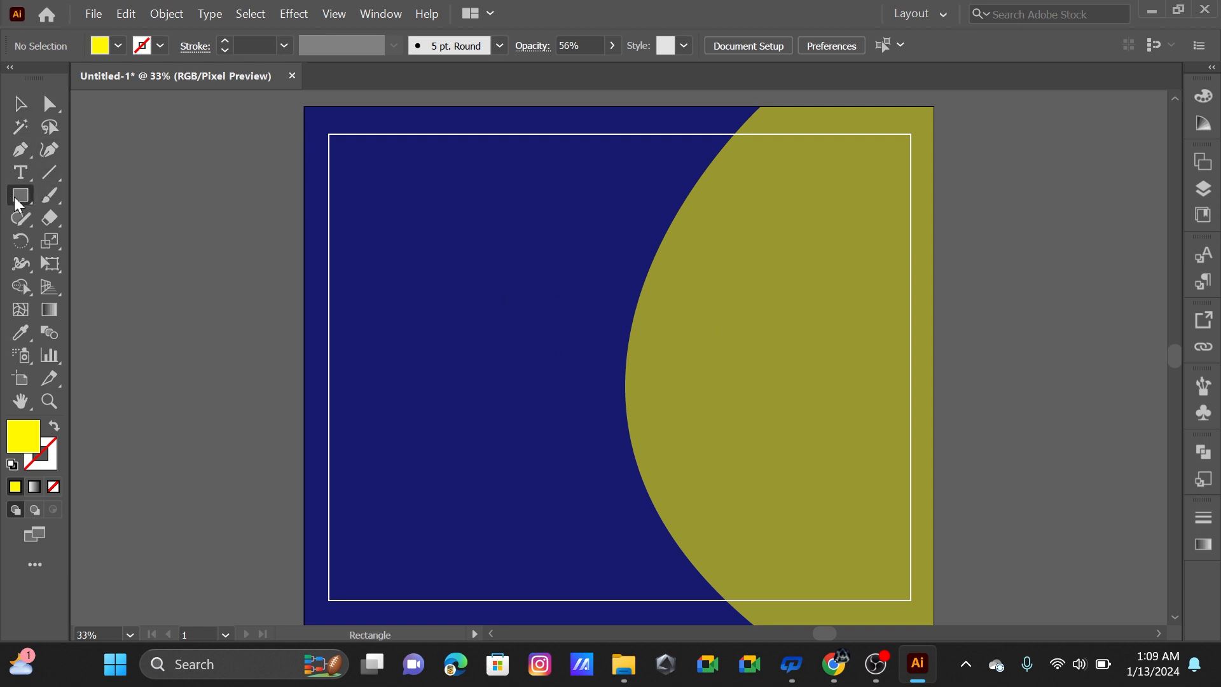
left_click(75, 245)
left_click_drag(798, 381, 934, 505)
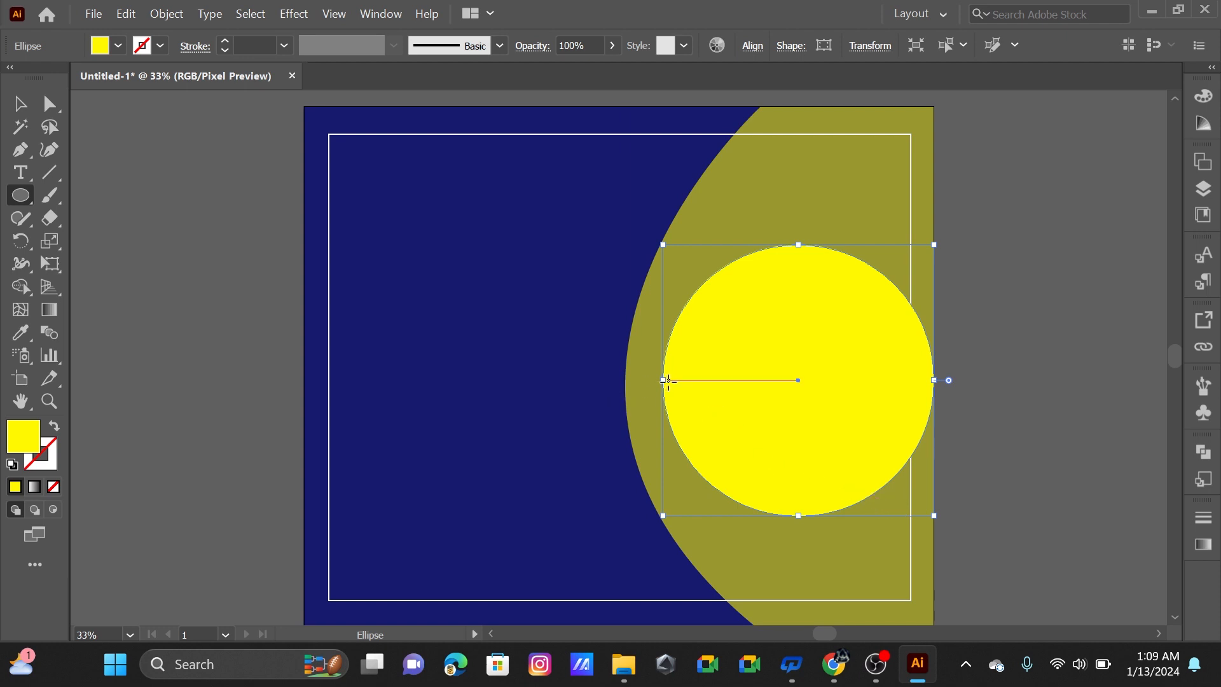
- Widen the circle to meet the curved shape's left edge, extend its height to keep it round, and deselect it
left_click(20, 104)
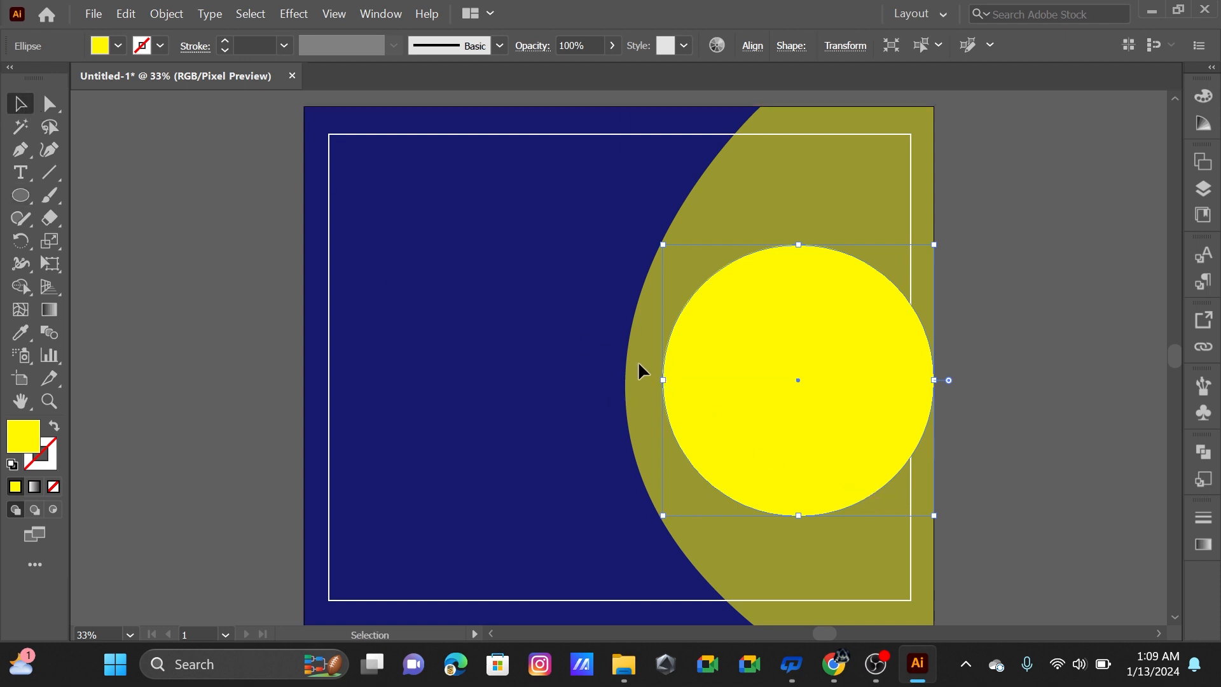
left_click_drag(663, 380, 625, 380)
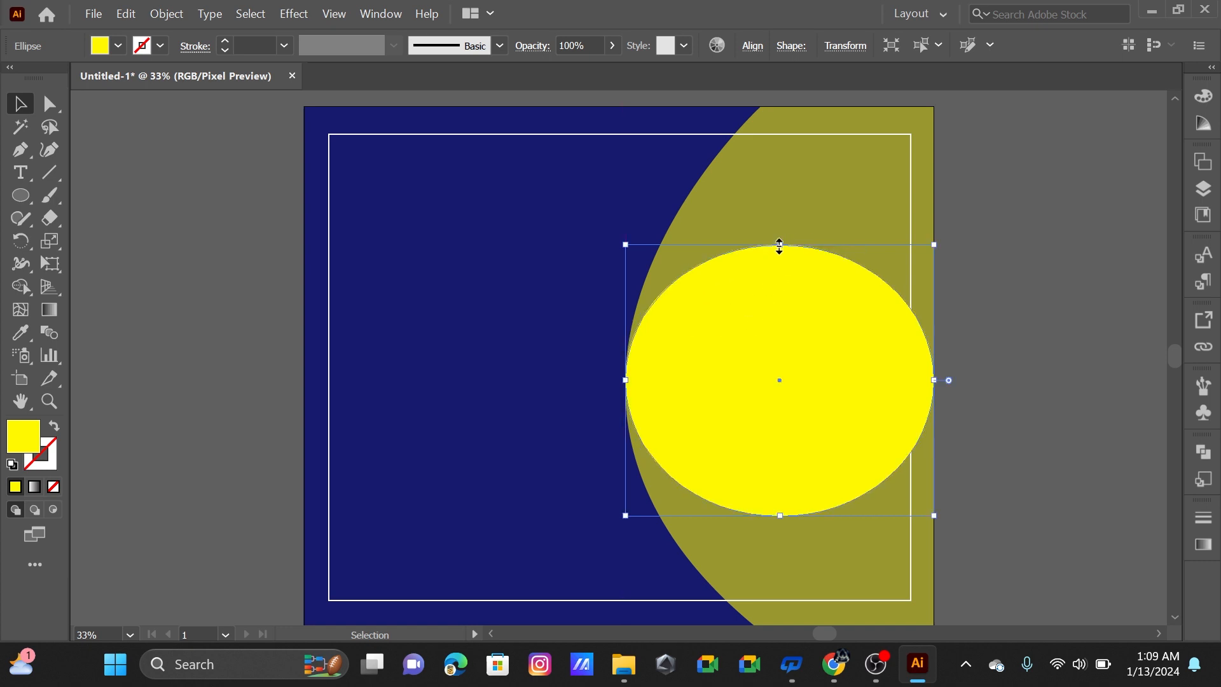
left_click_drag(780, 246, 780, 214)
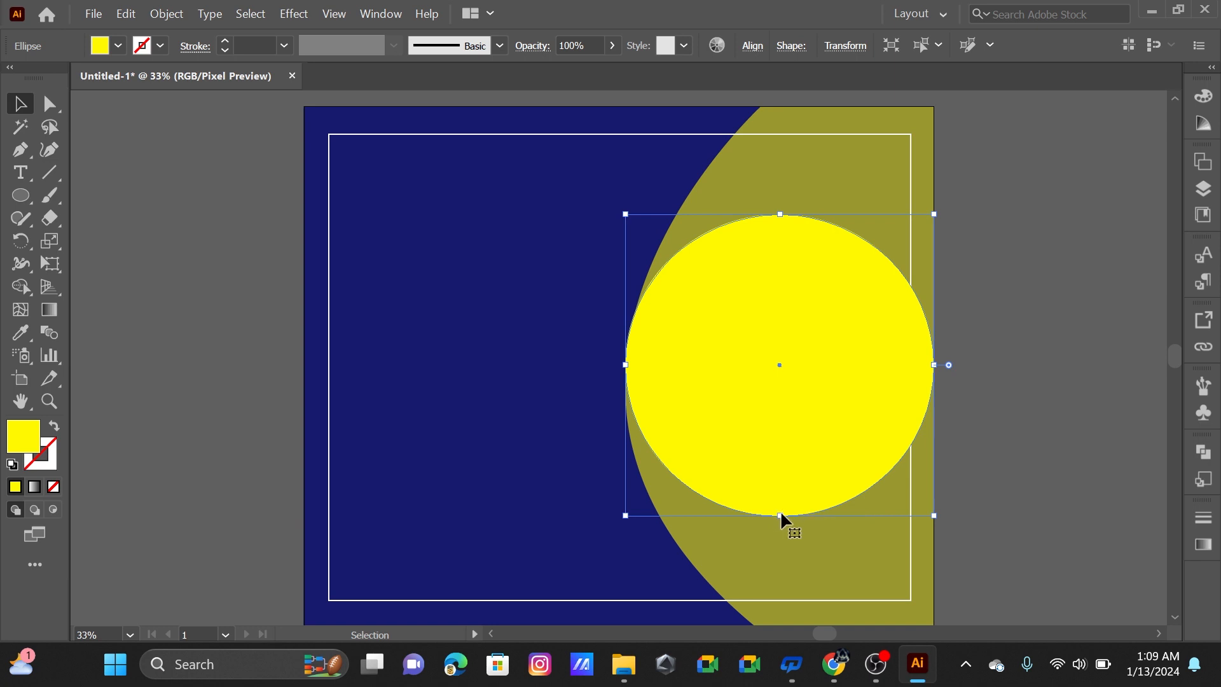
left_click_drag(780, 516, 780, 522)
left_click(581, 371)
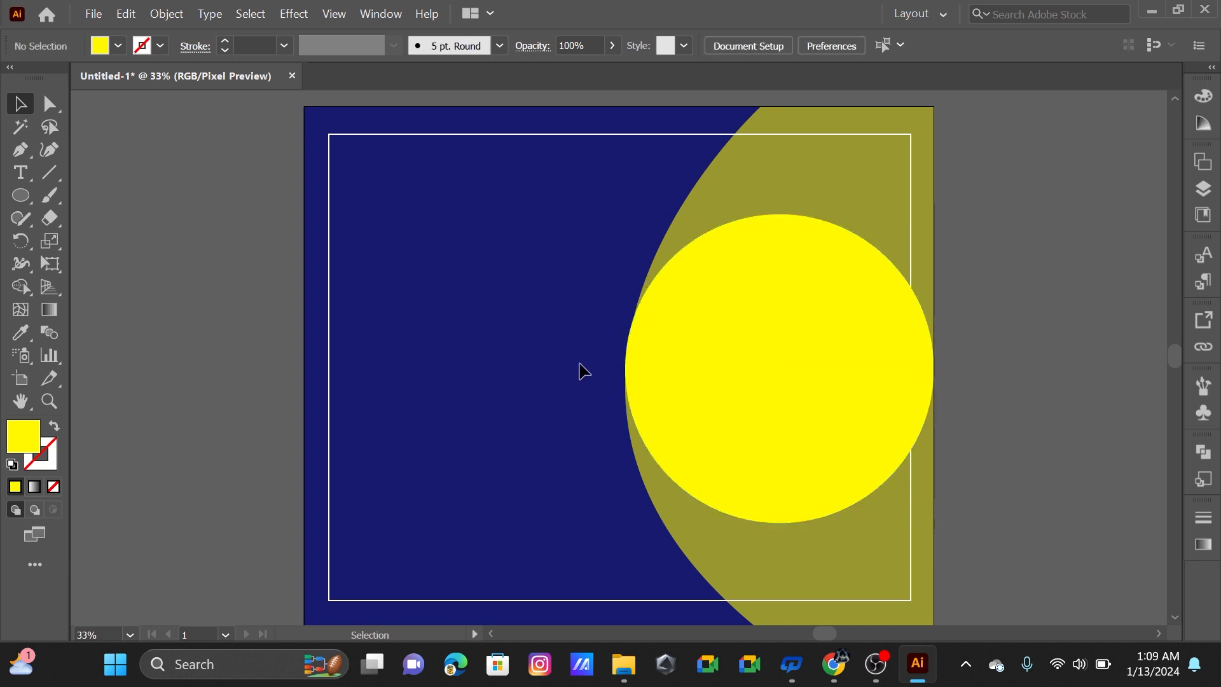
- Start placing an image and browse from the Desktop to the "2. person" folder inside GTC's "Image sample" folder
left_click(763, 407)
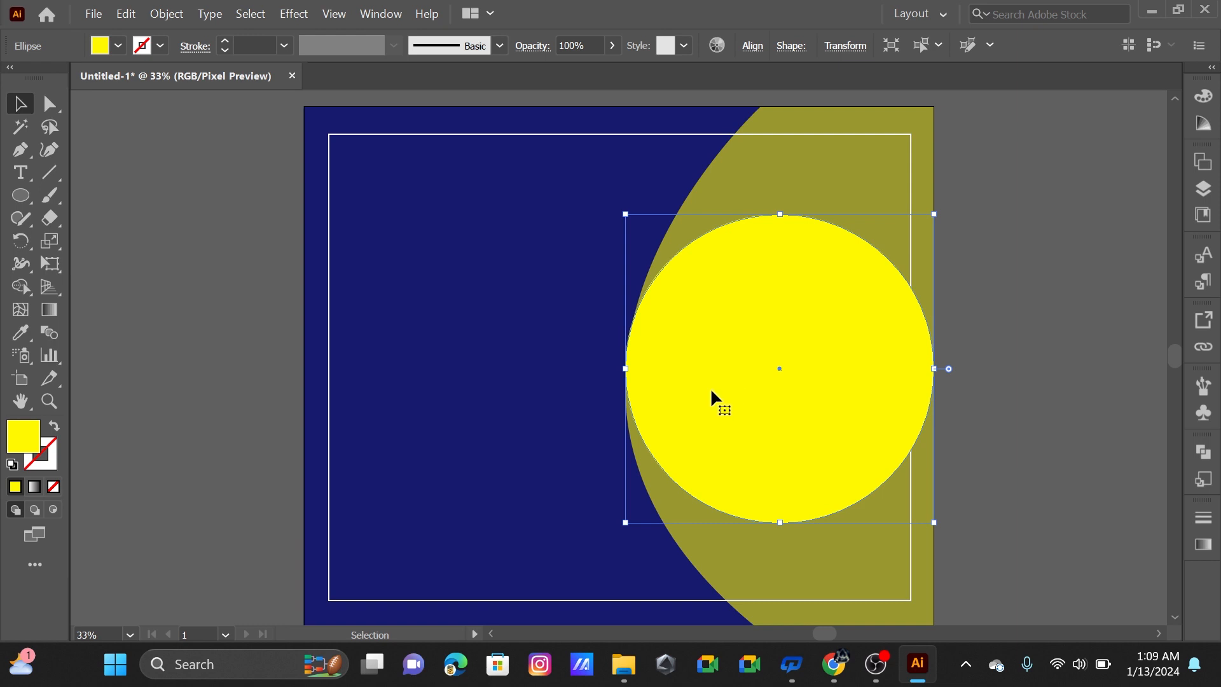
left_click(93, 14)
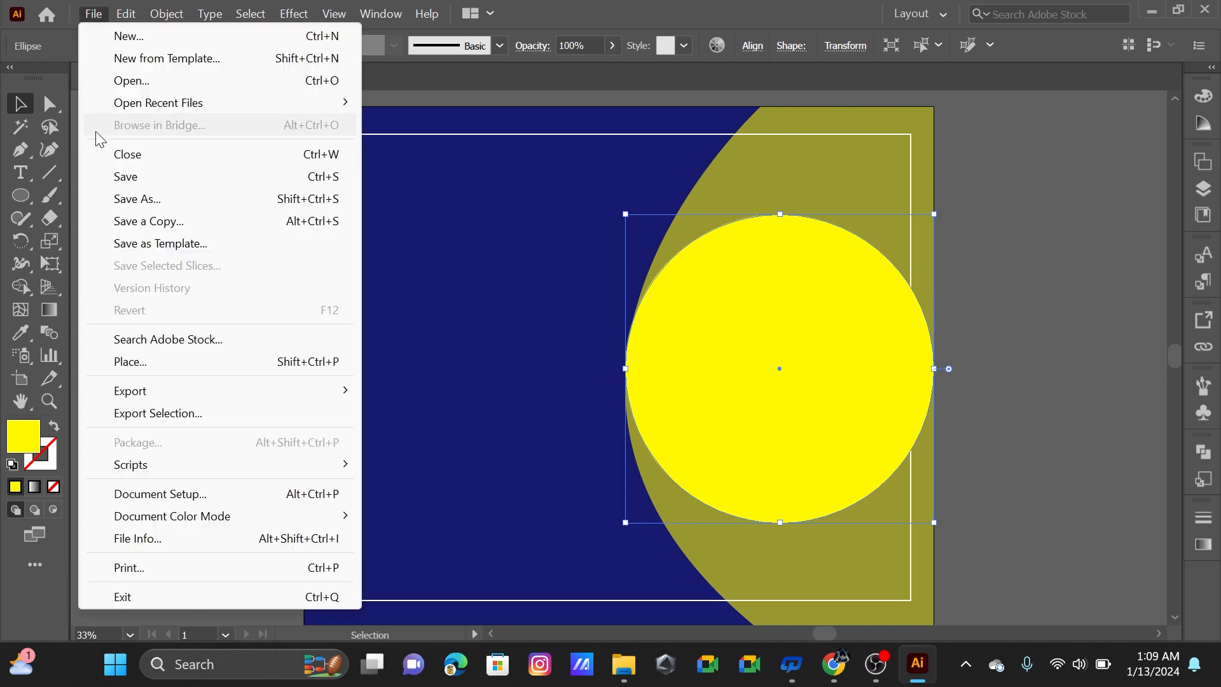
left_click(162, 362)
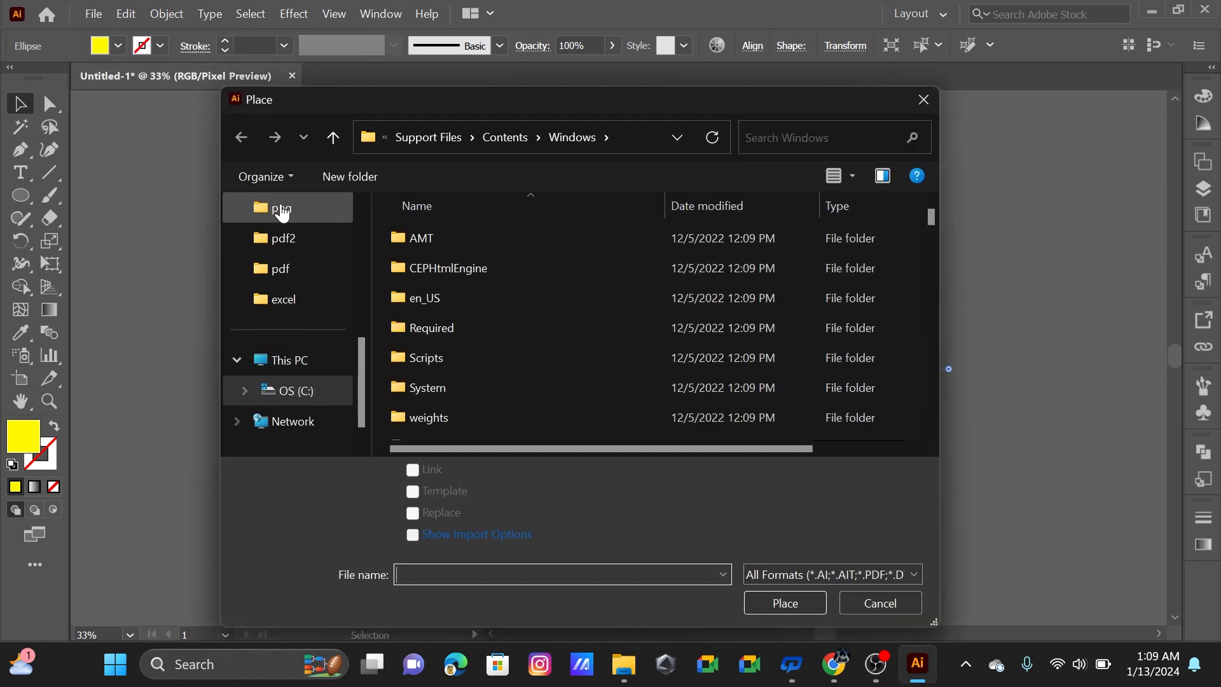
scroll(255, 254, "up", 5)
left_click(289, 346)
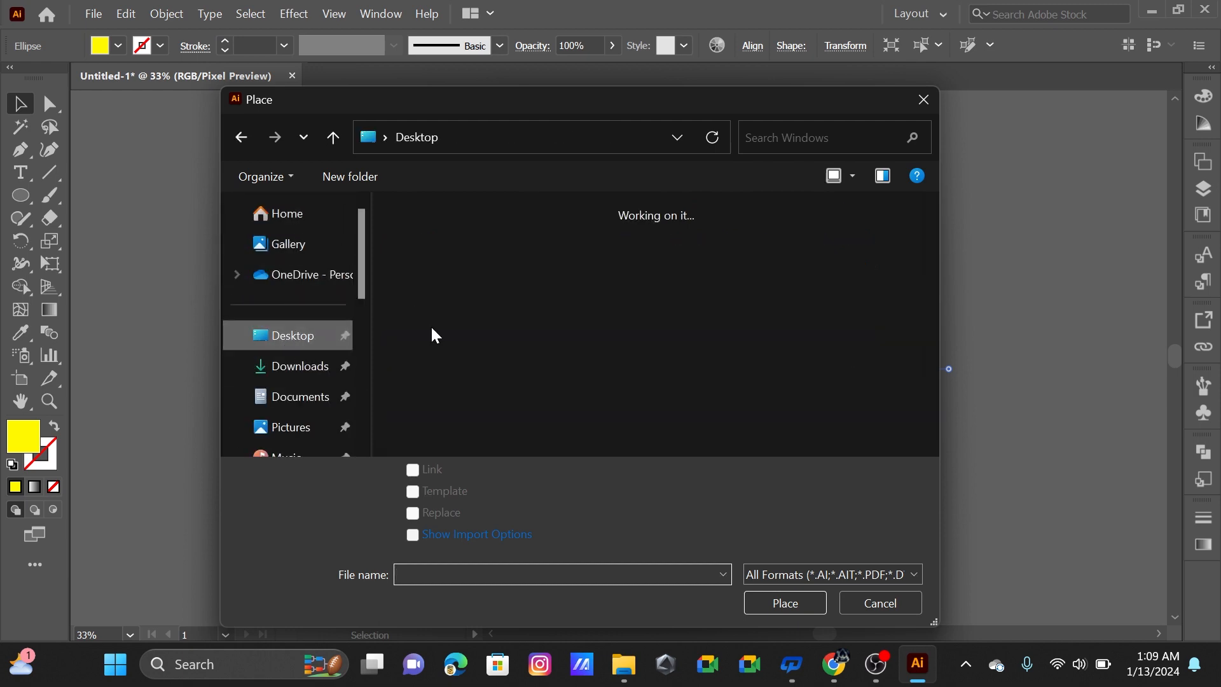
scroll(479, 320, "down", 2)
scroll(413, 268, "up", 2)
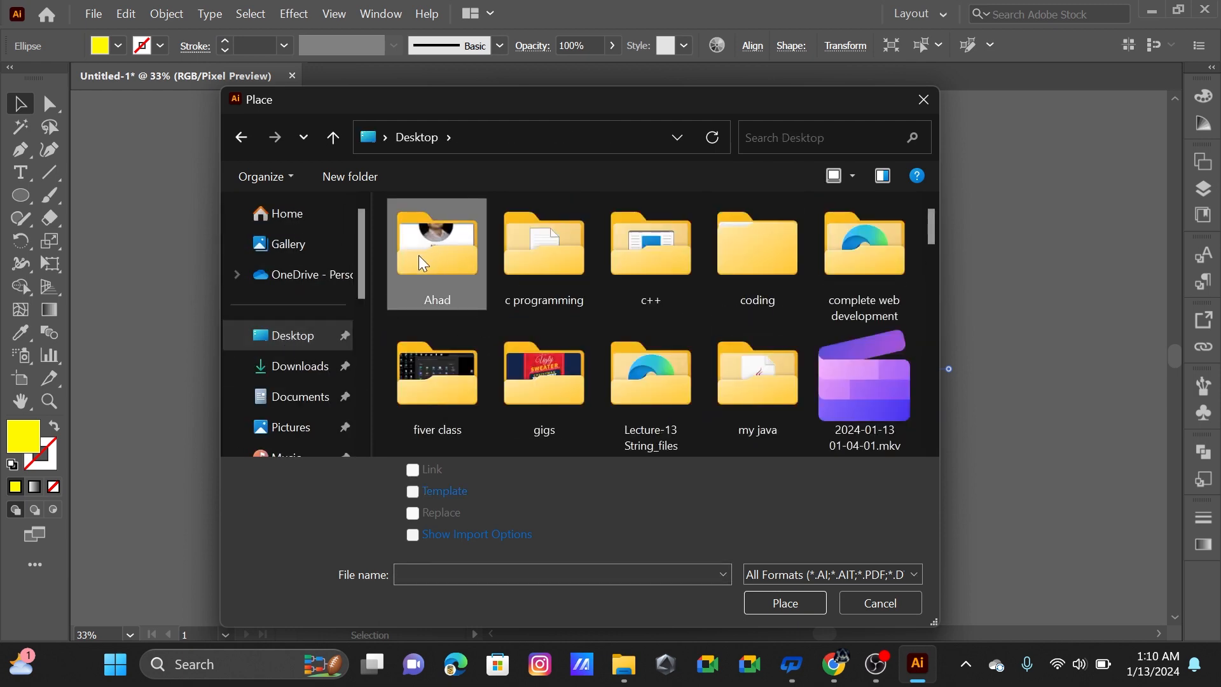
double_click(418, 245)
double_click(430, 287)
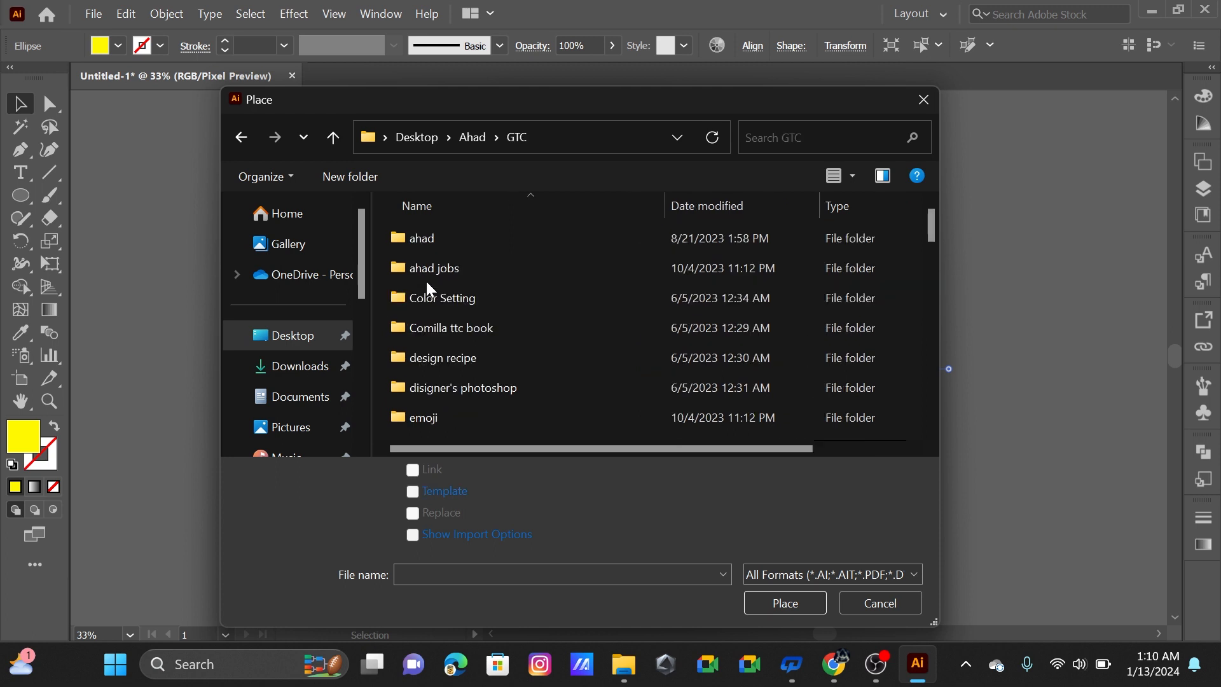
scroll(446, 343, "down", 1)
scroll(446, 350, "down", 1)
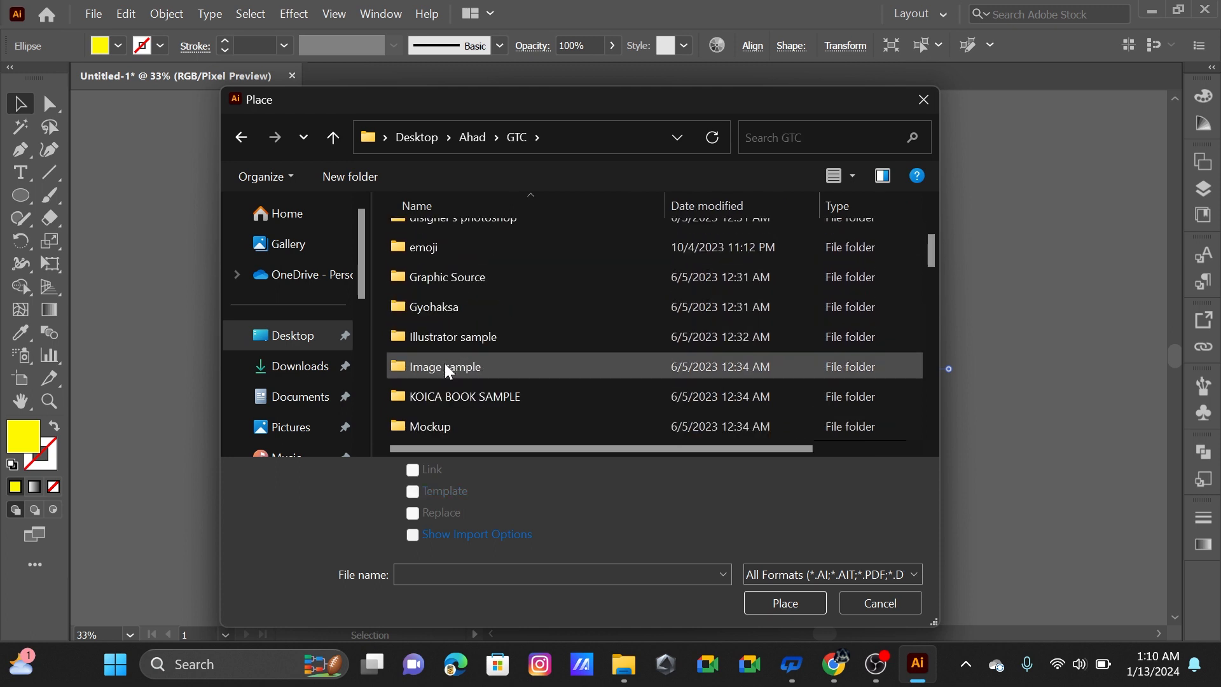
double_click(440, 364)
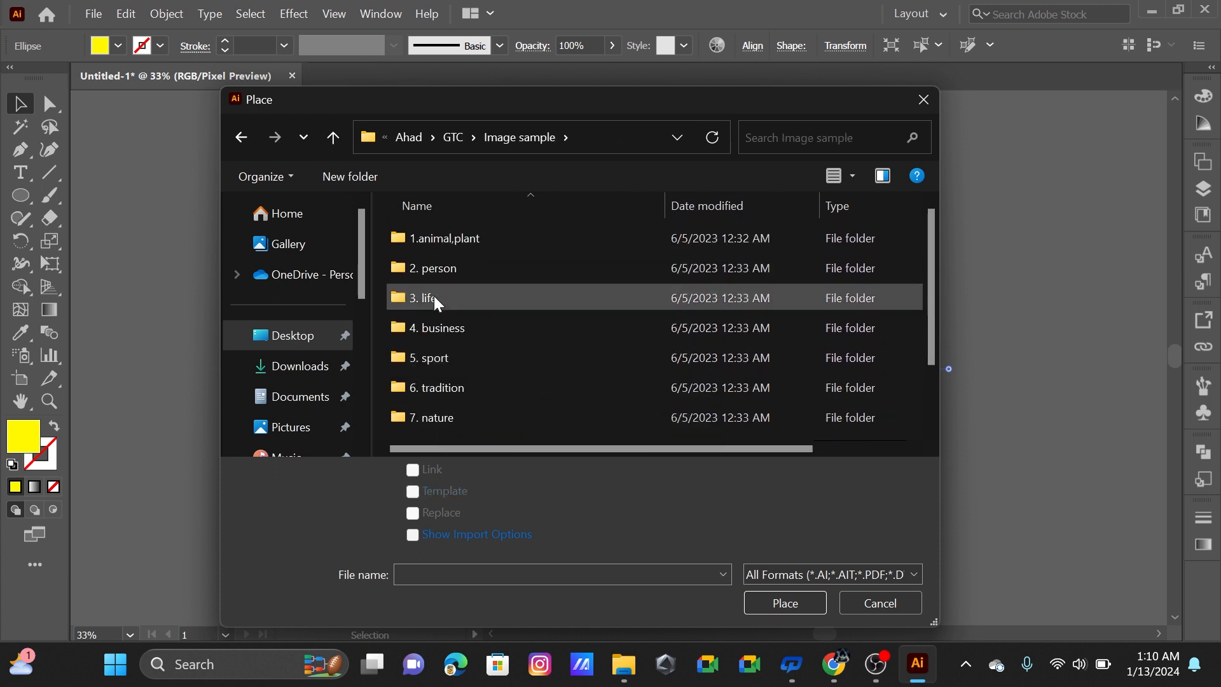
double_click(439, 270)
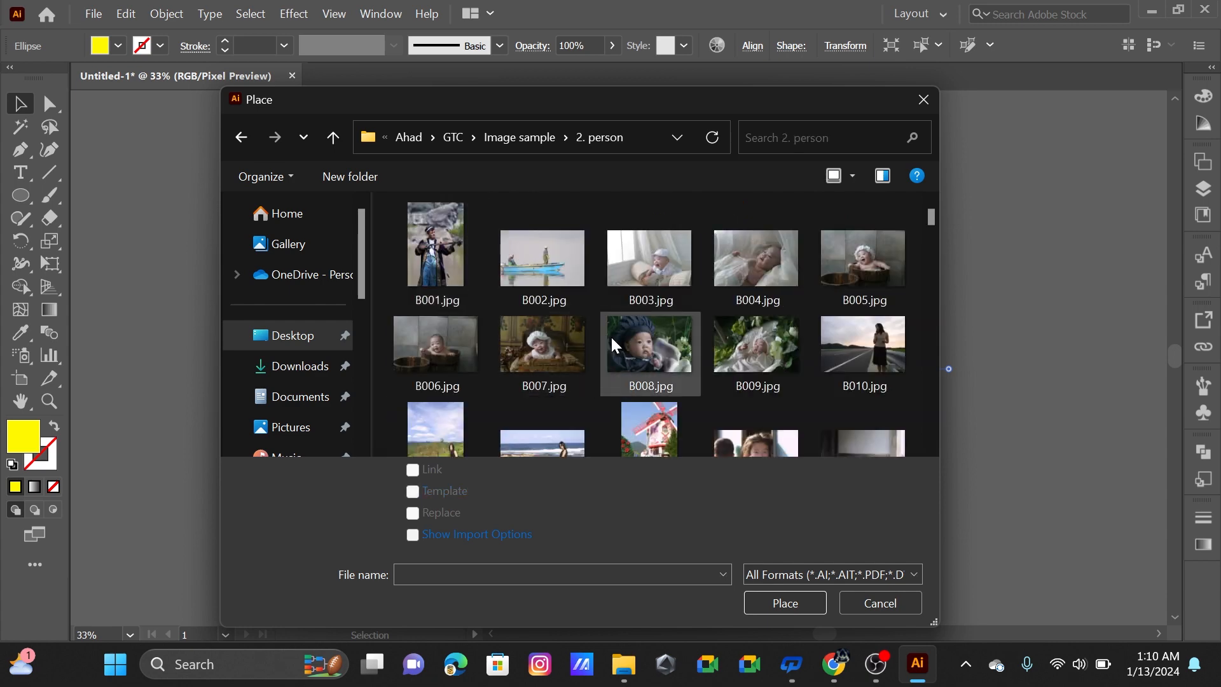
- Find helpimg_02_073.jpg in the "2. person" folder and place it as a linked image on the dark blue area
scroll(612, 324, "down", 5)
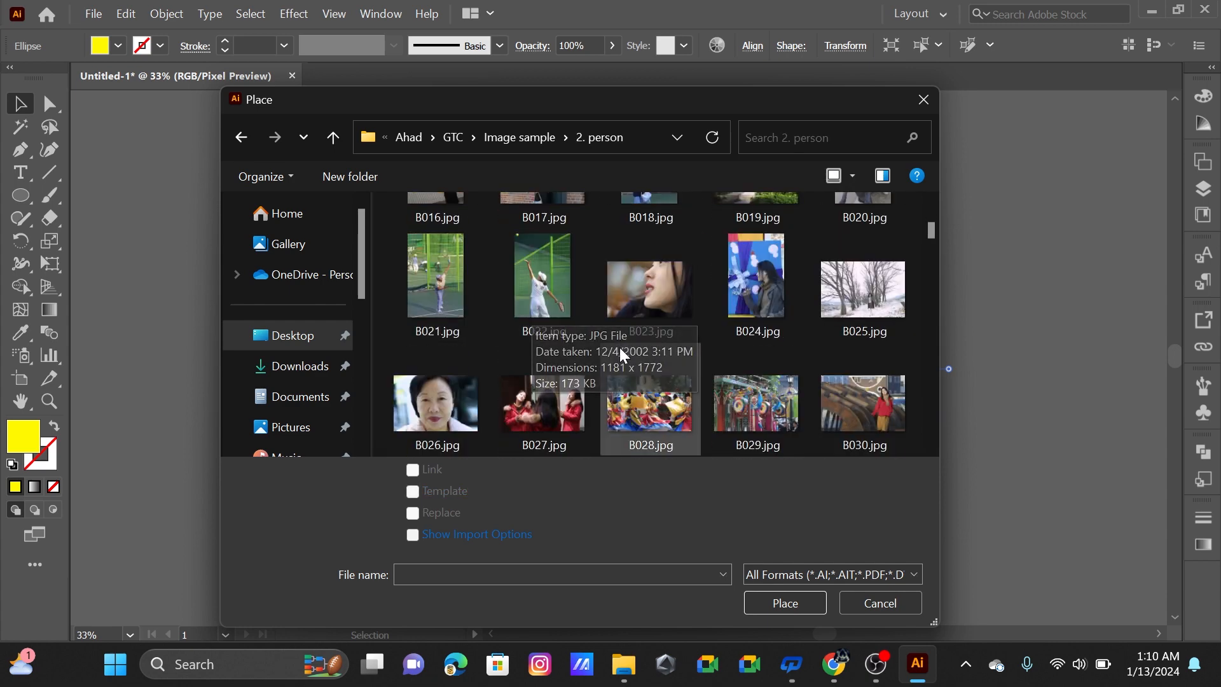
scroll(642, 350, "down", 1)
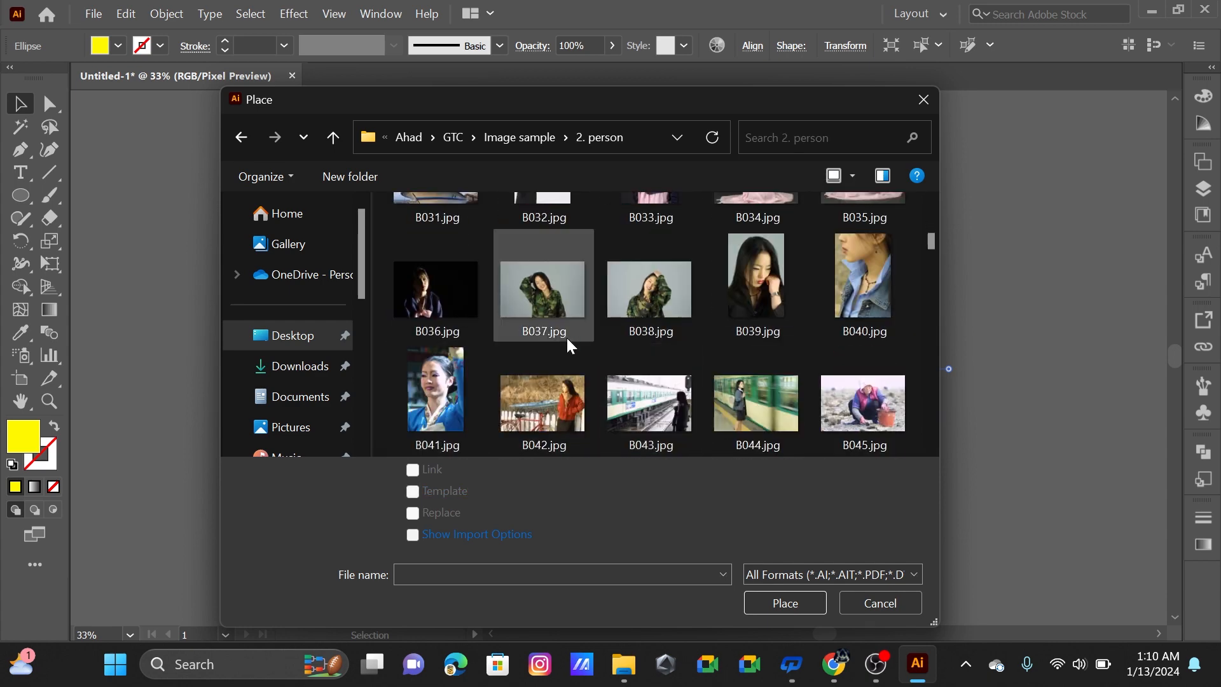
scroll(552, 338, "down", 2)
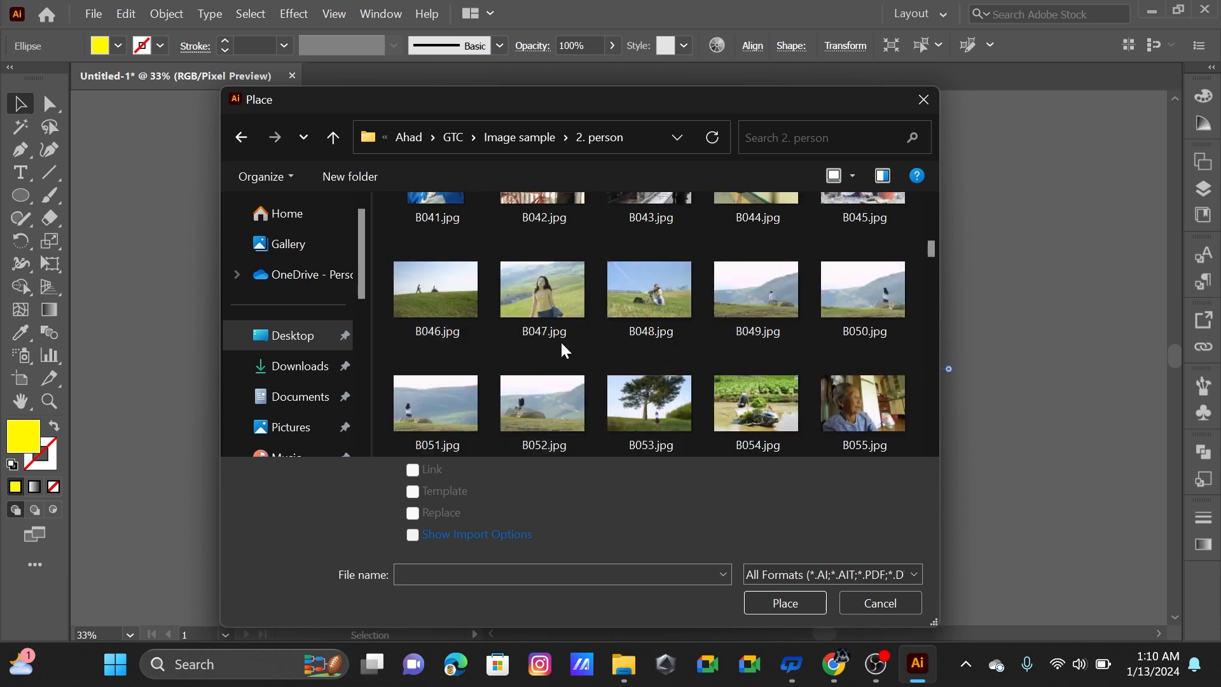
scroll(556, 345, "down", 3)
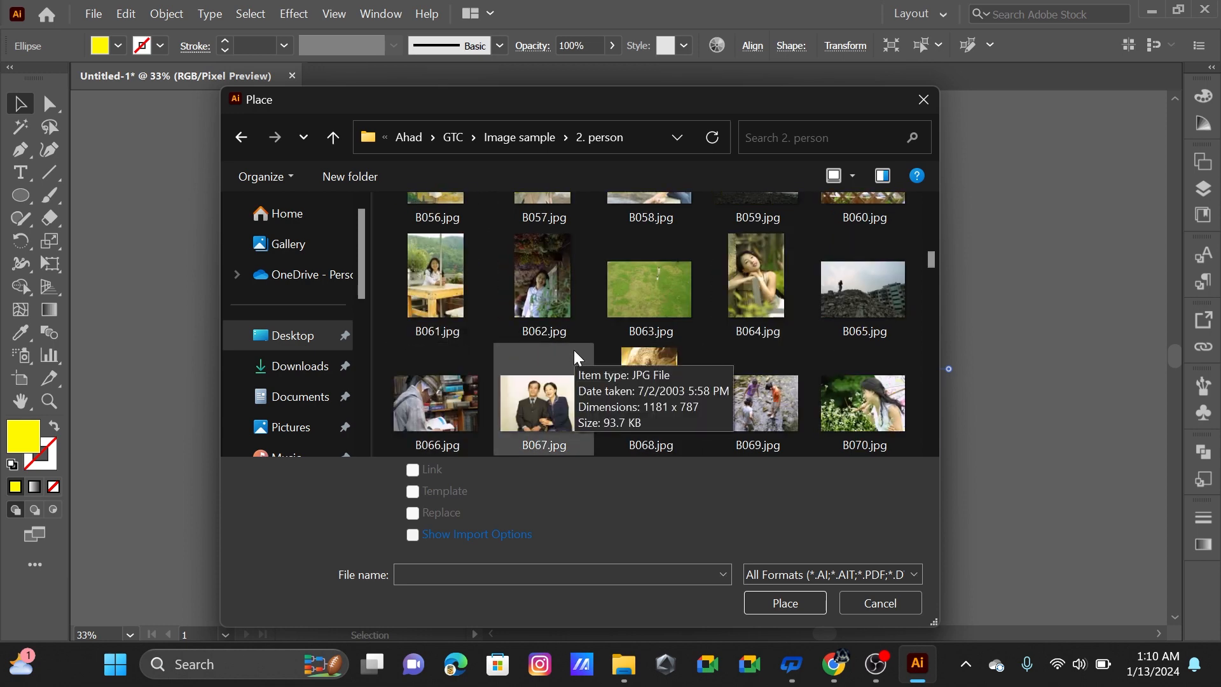
scroll(615, 331, "down", 2)
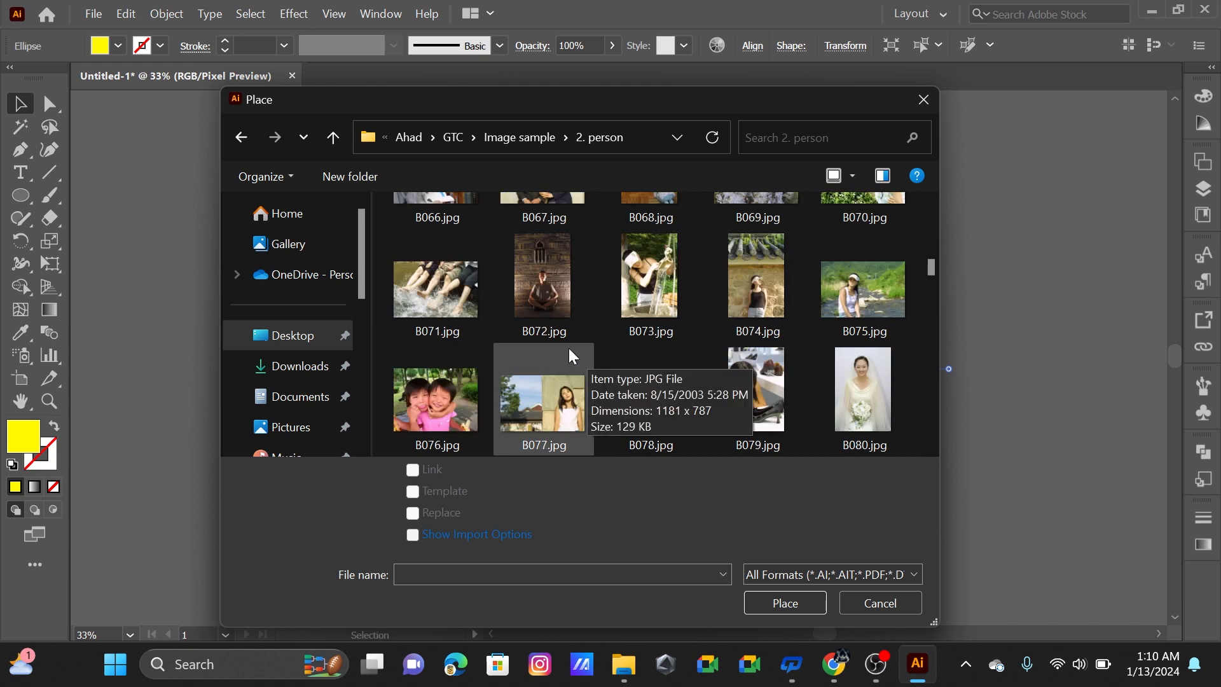
scroll(559, 343, "down", 2)
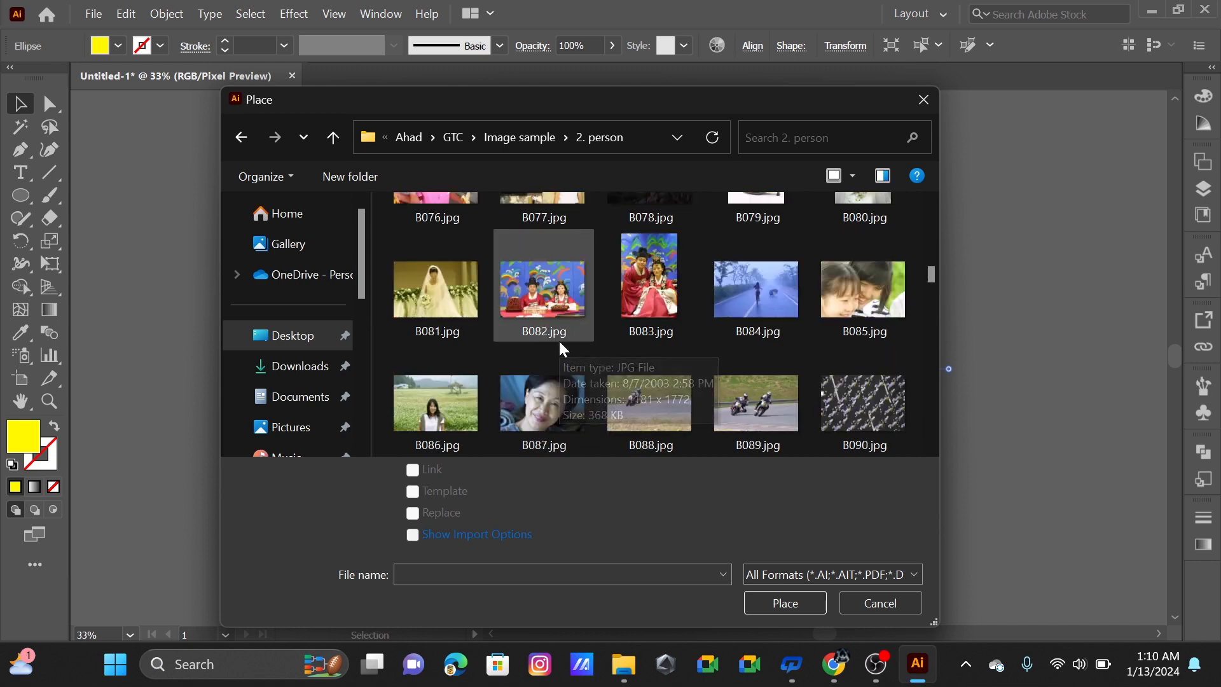
scroll(558, 347, "down", 1)
scroll(559, 349, "down", 1)
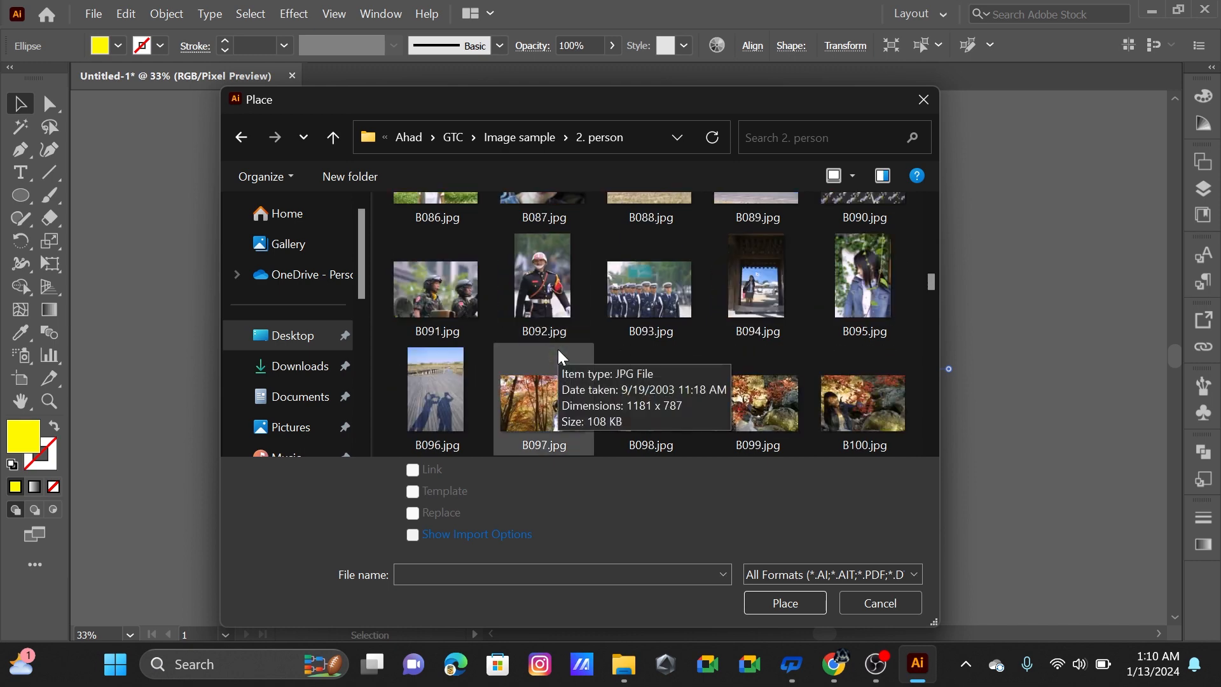
scroll(658, 322, "down", 2)
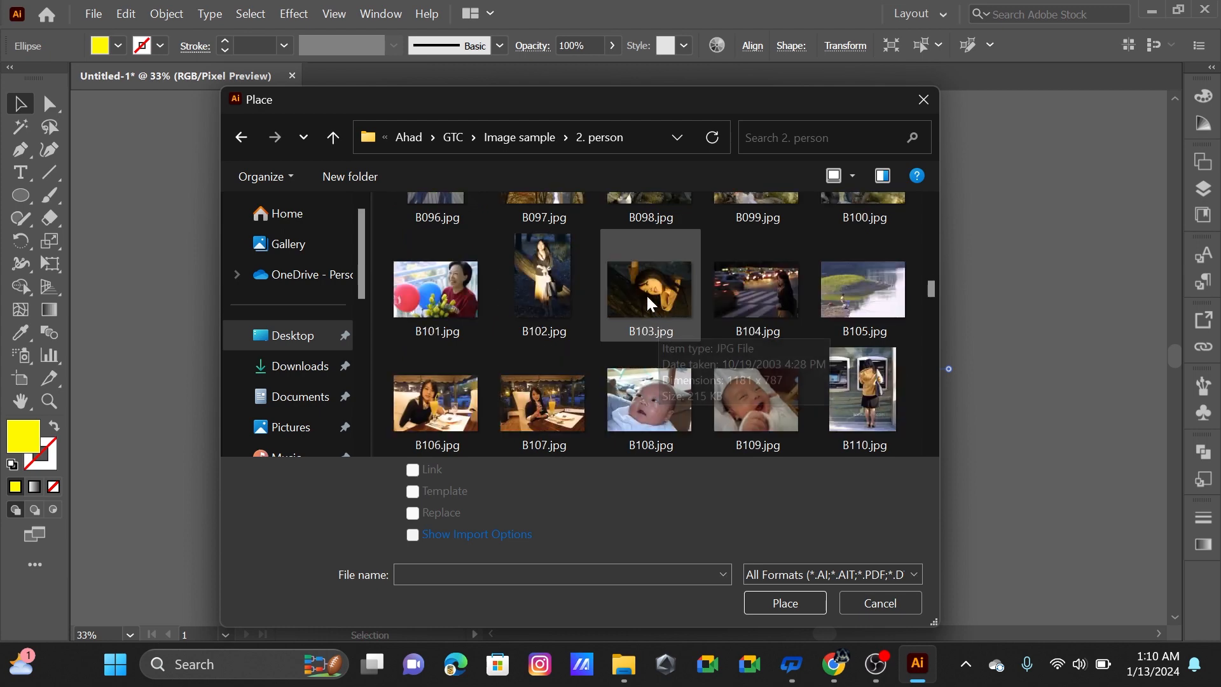
scroll(646, 293, "down", 1)
scroll(650, 284, "down", 2)
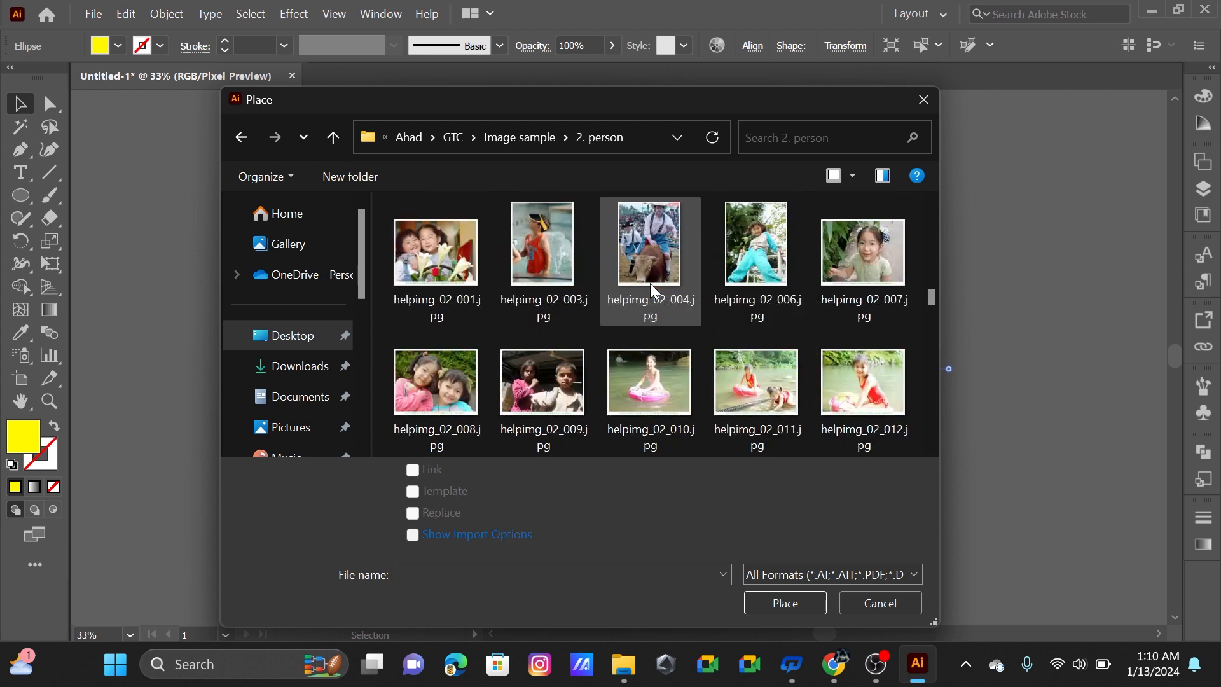
scroll(650, 284, "down", 5)
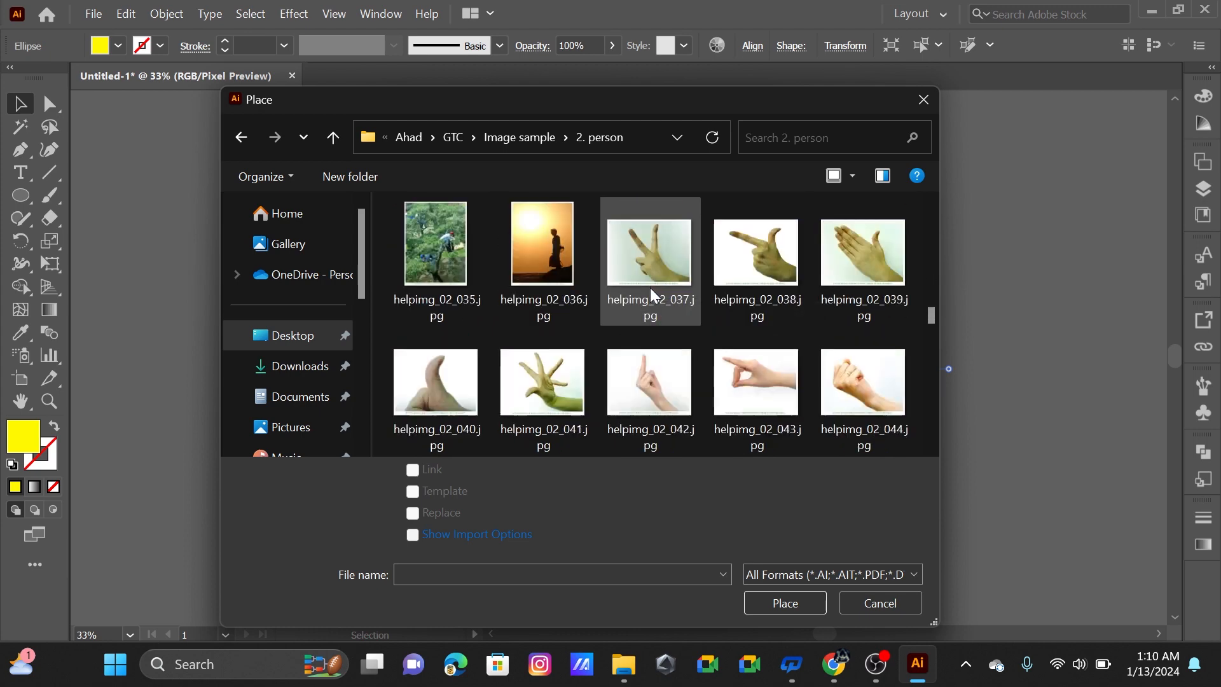
scroll(650, 288, "down", 2)
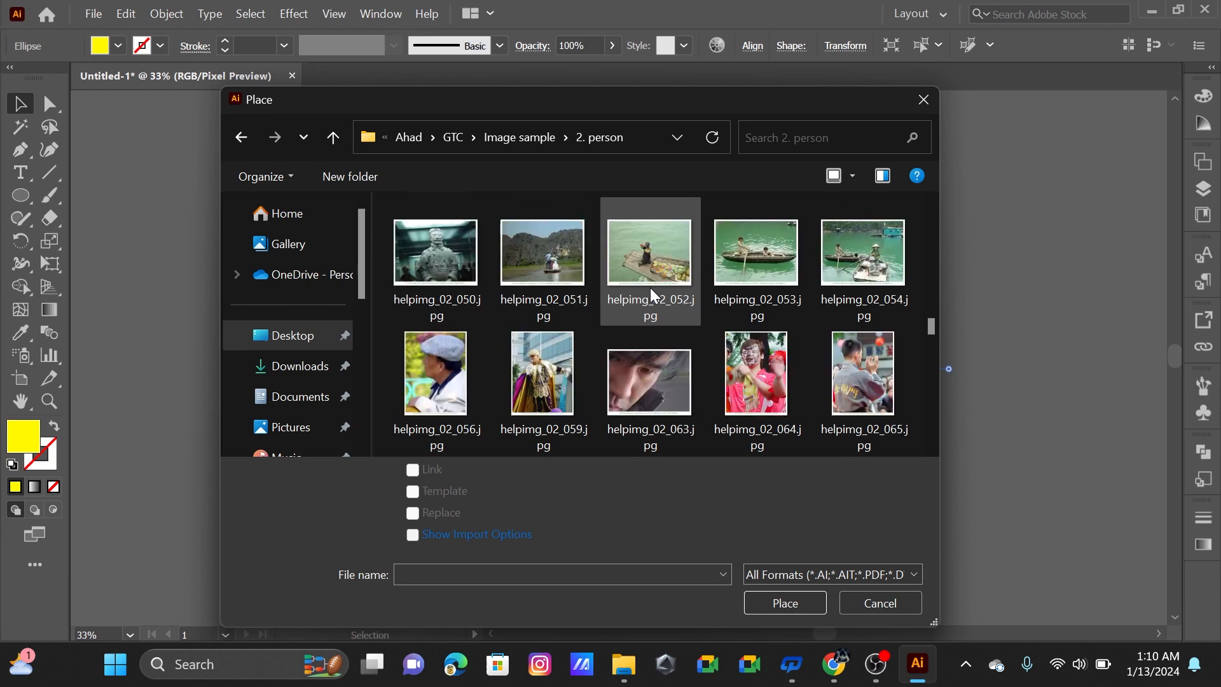
scroll(650, 288, "down", 2)
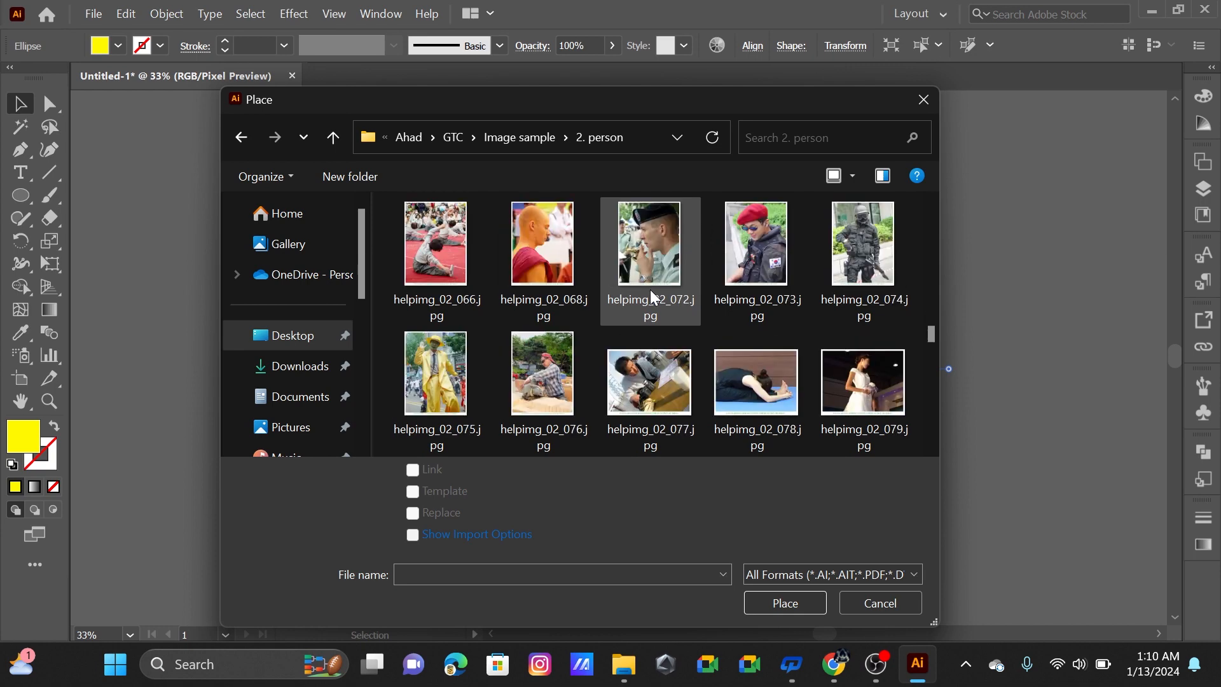
left_click(753, 243)
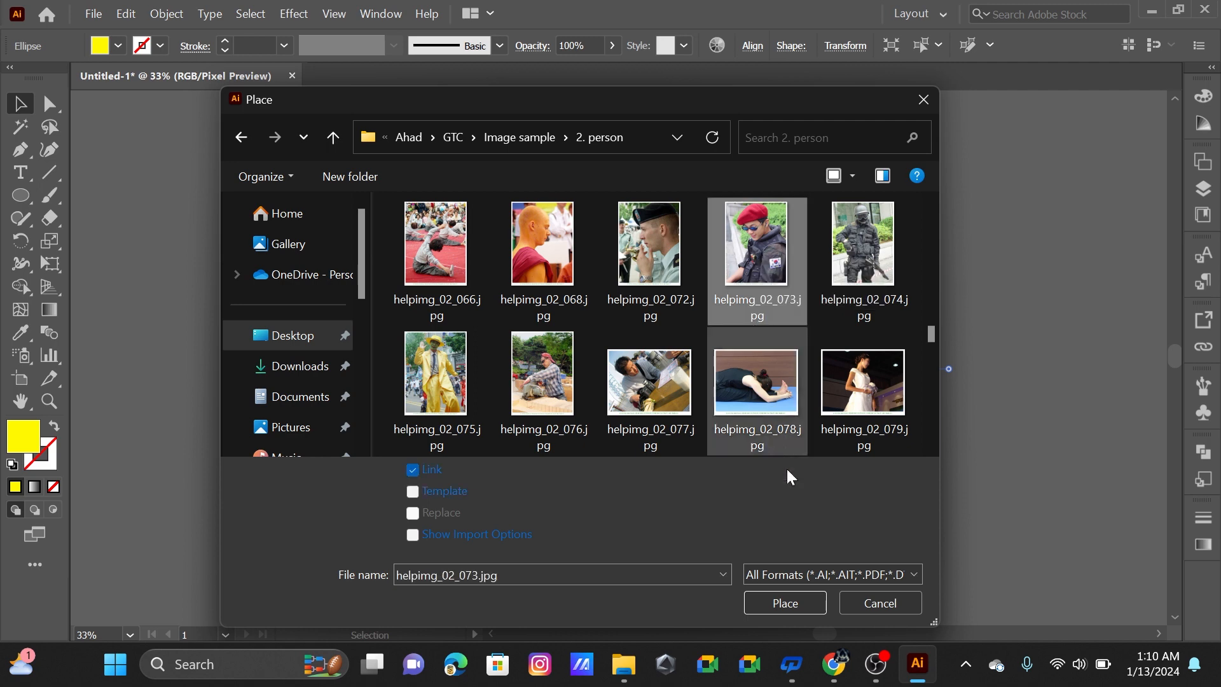
left_click(782, 602)
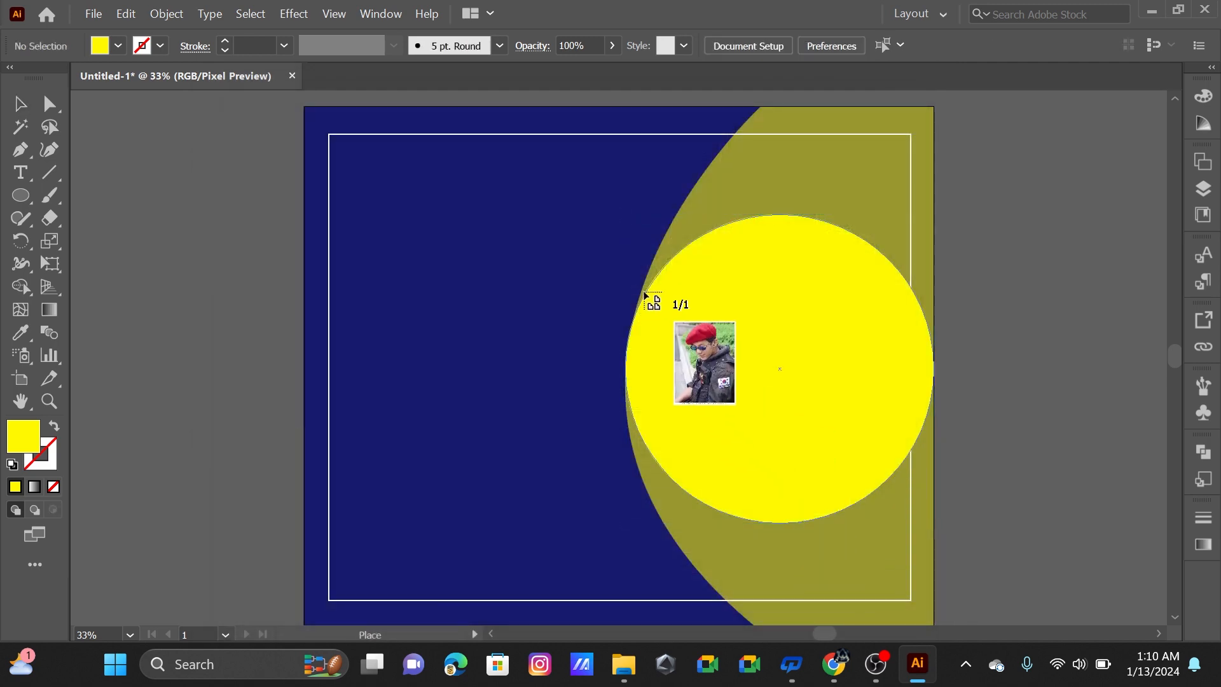
left_click(490, 238)
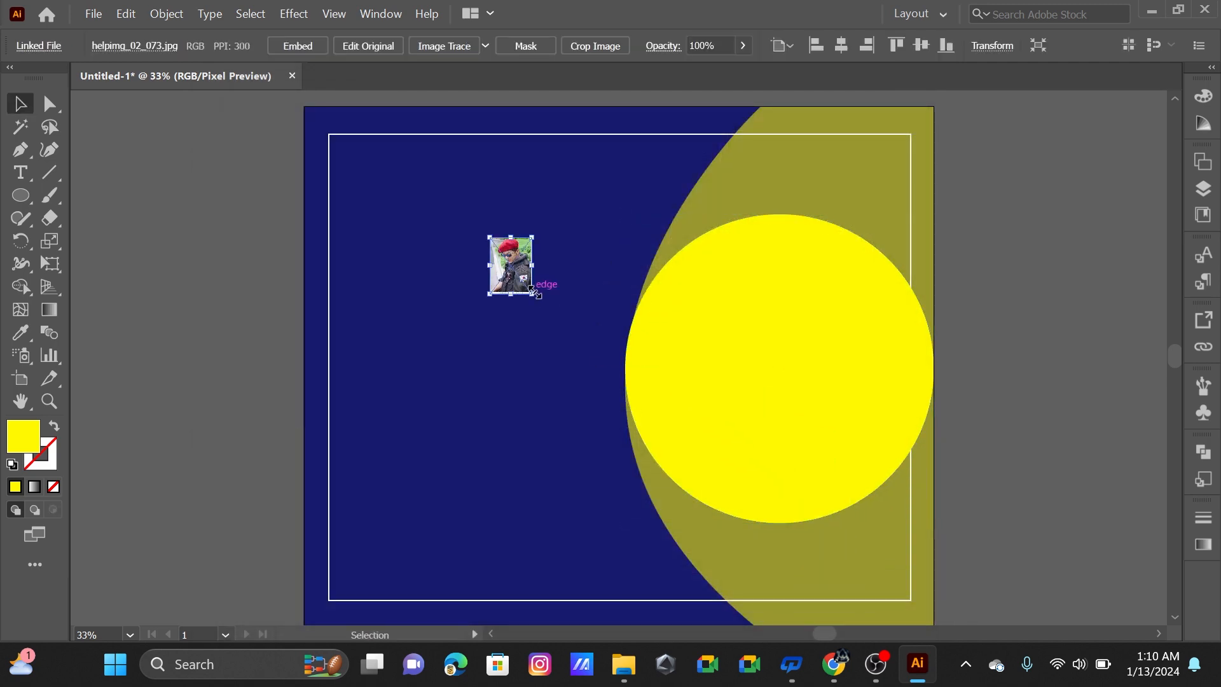
- Enlarge the placed photo, move it over the yellow circle, and stretch it sideways past both edges of the circle
left_click_drag(532, 292, 695, 512)
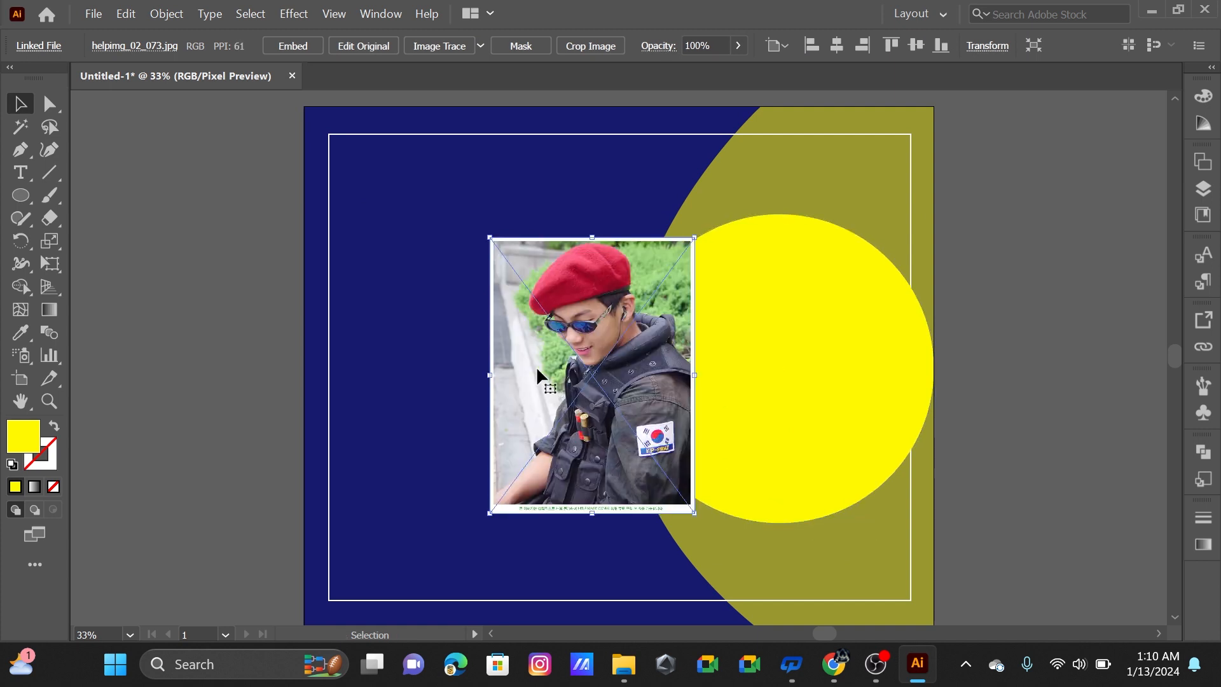
left_click_drag(595, 369, 735, 310)
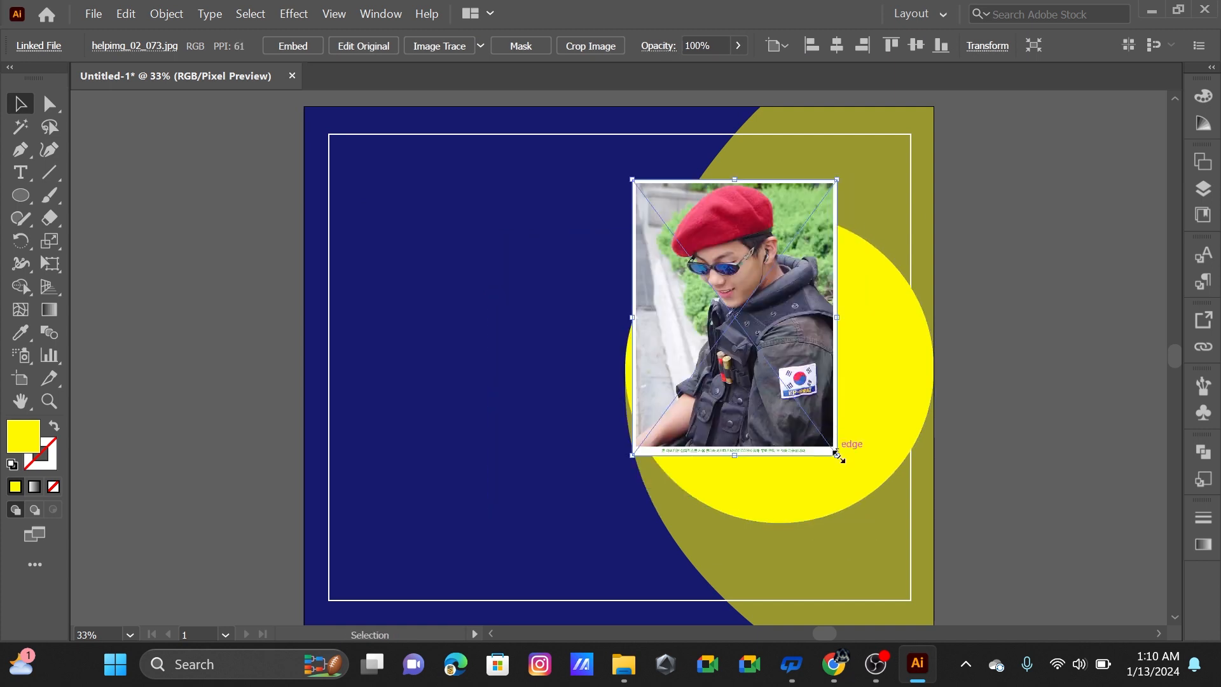
mouse_move(837, 450)
left_mouse_down()
mouse_move(880, 493)
mouse_move(1006, 559)
mouse_move(914, 559)
mouse_move(841, 447)
left_mouse_up()
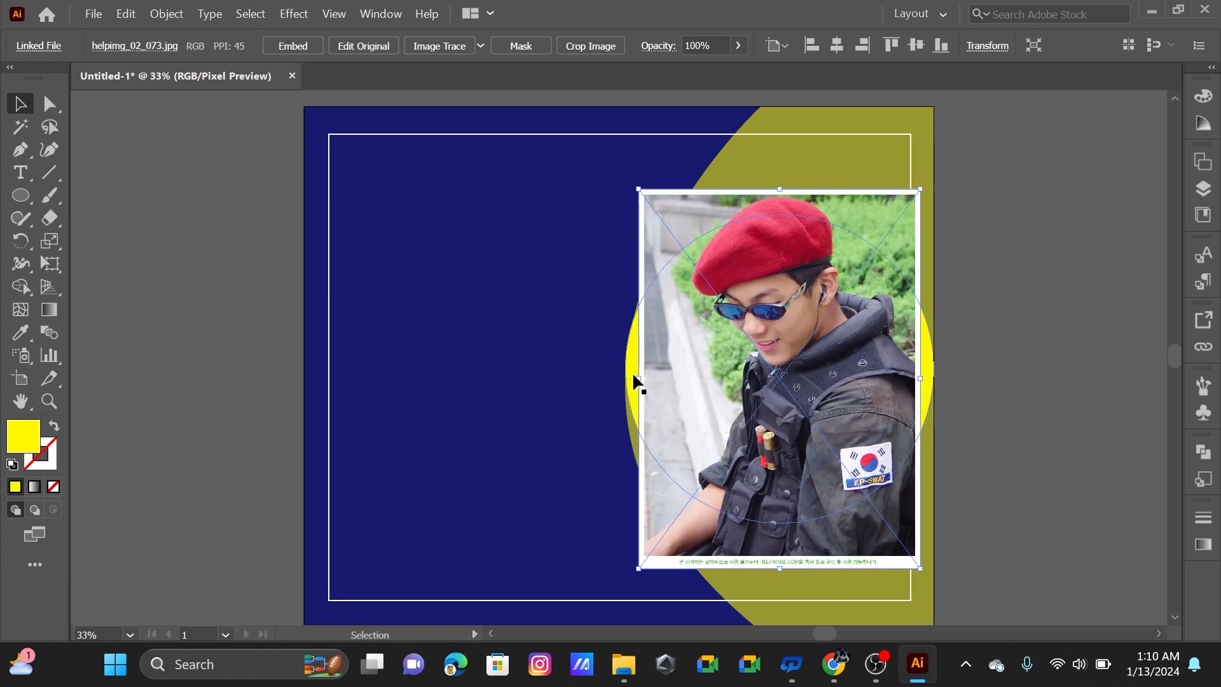
left_click_drag(639, 376, 598, 376)
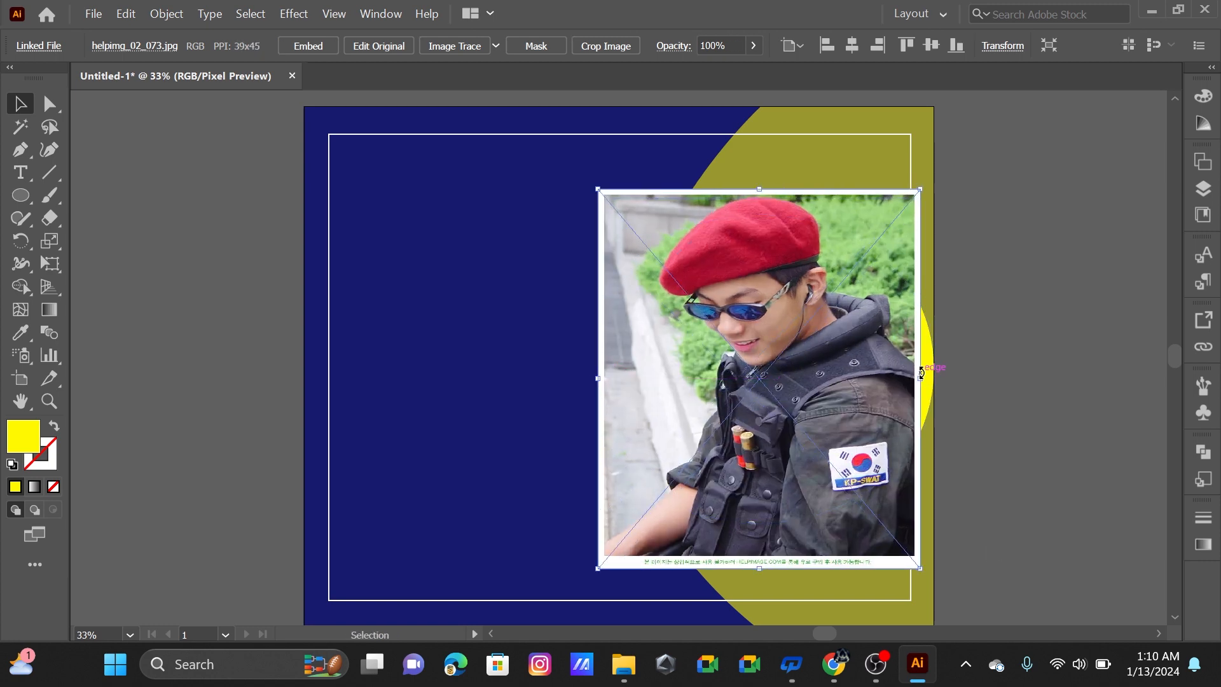
left_click_drag(920, 377, 954, 377)
- Send the photo backward so it sits behind the yellow circle
right_click(830, 384)
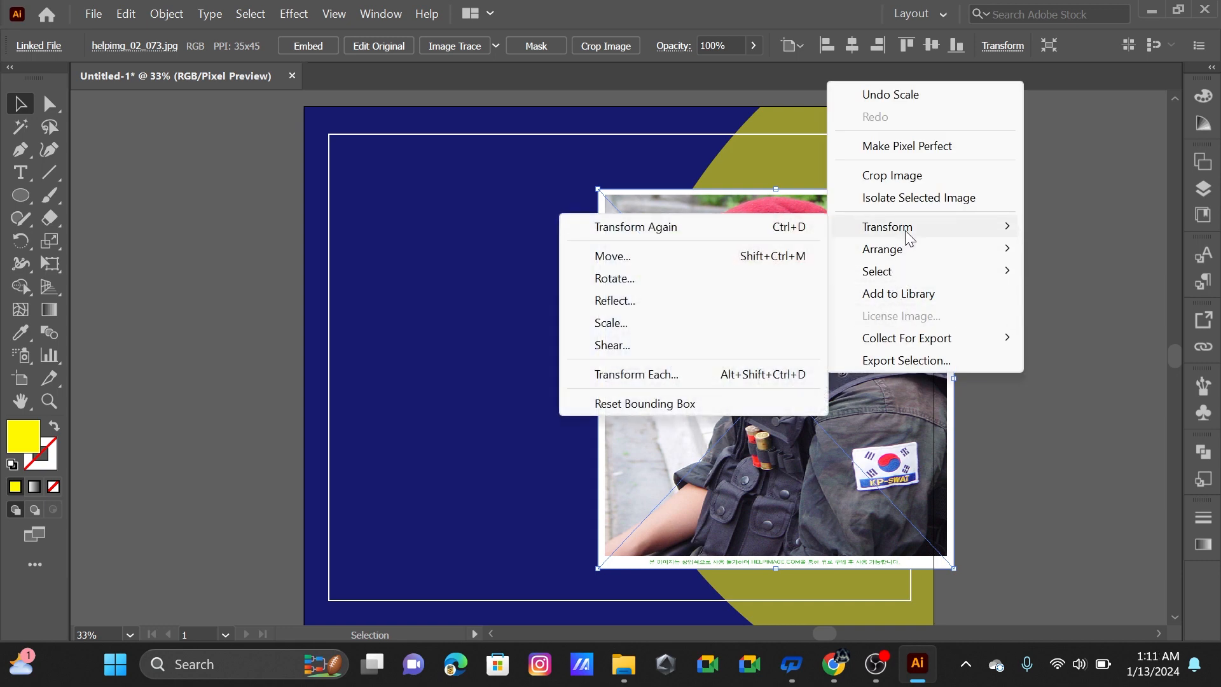
mouse_move(884, 250)
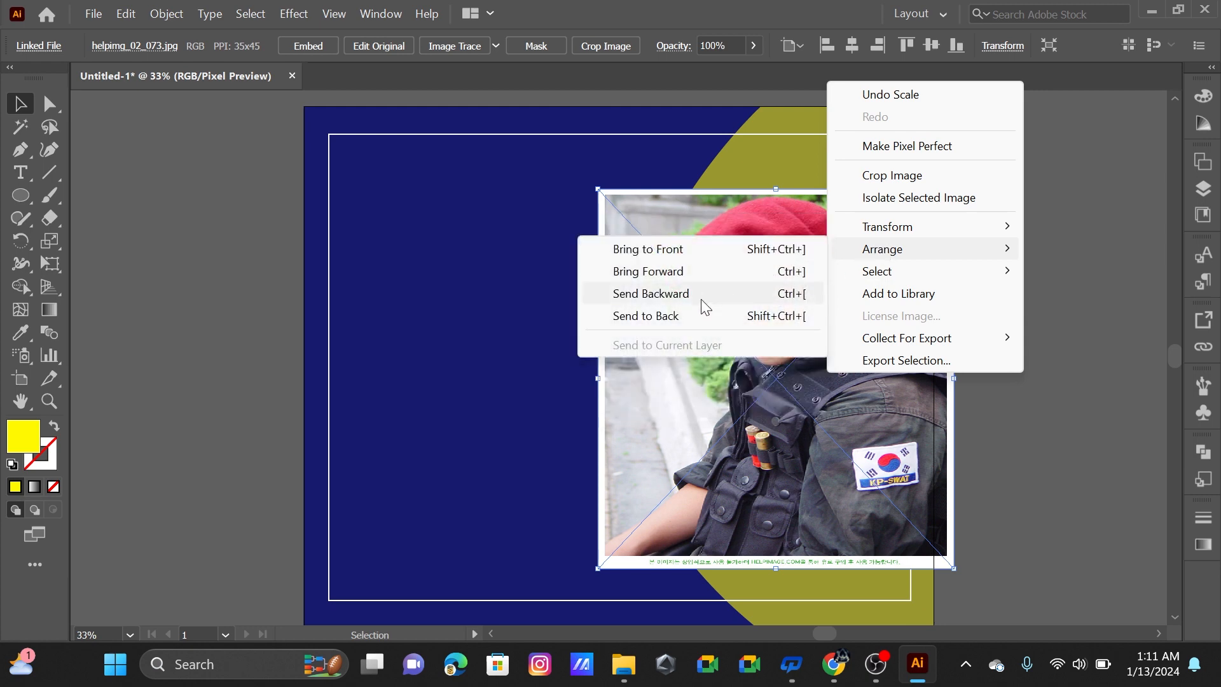
left_click(702, 299)
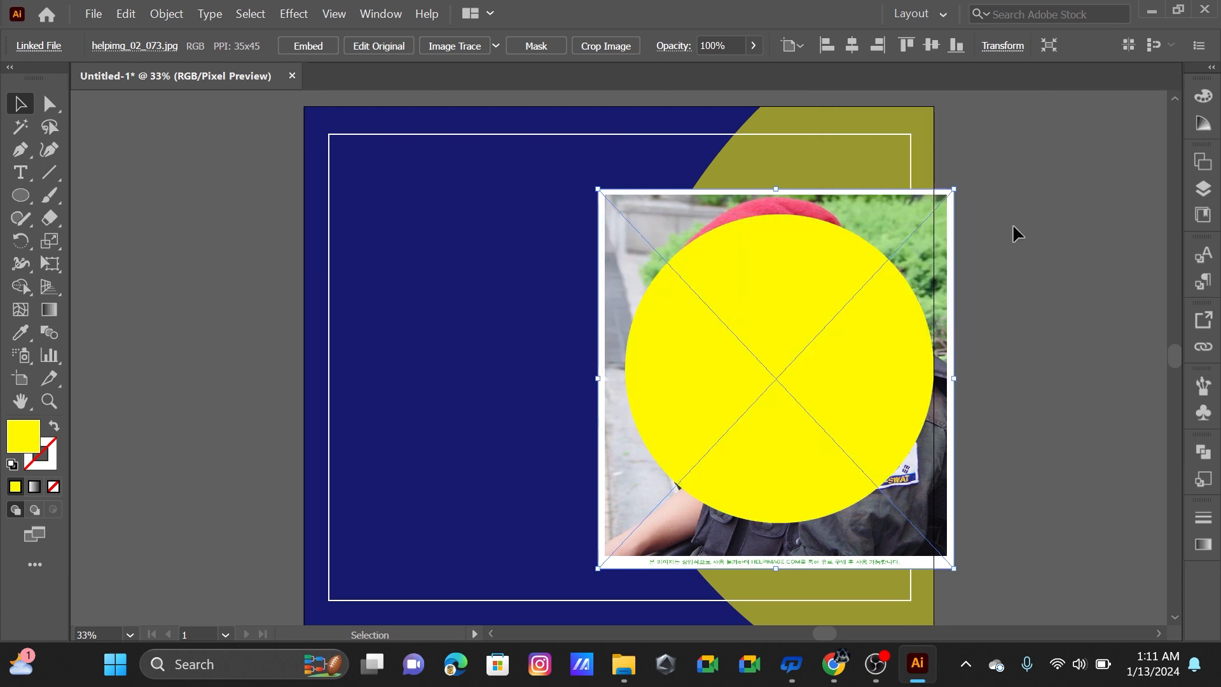
- Make a clipping mask from the yellow circle and the photo, and lock the clipped photo in place
left_click_drag(1012, 284, 765, 331)
right_click(766, 330)
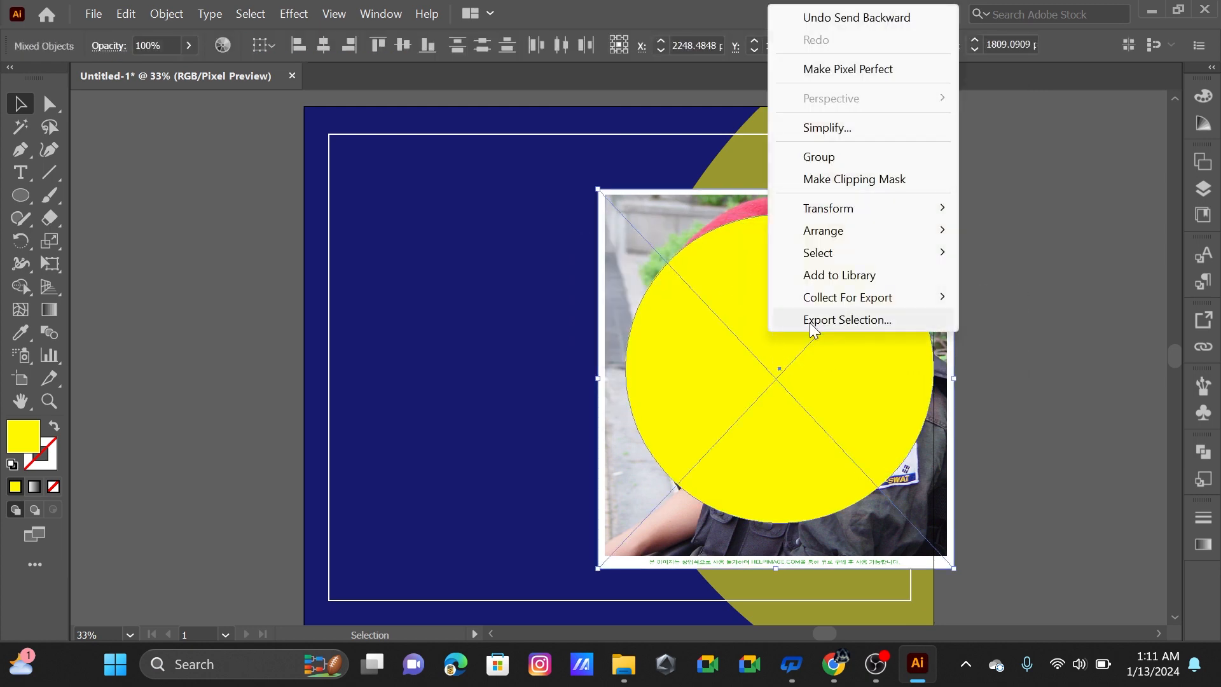
left_click(837, 180)
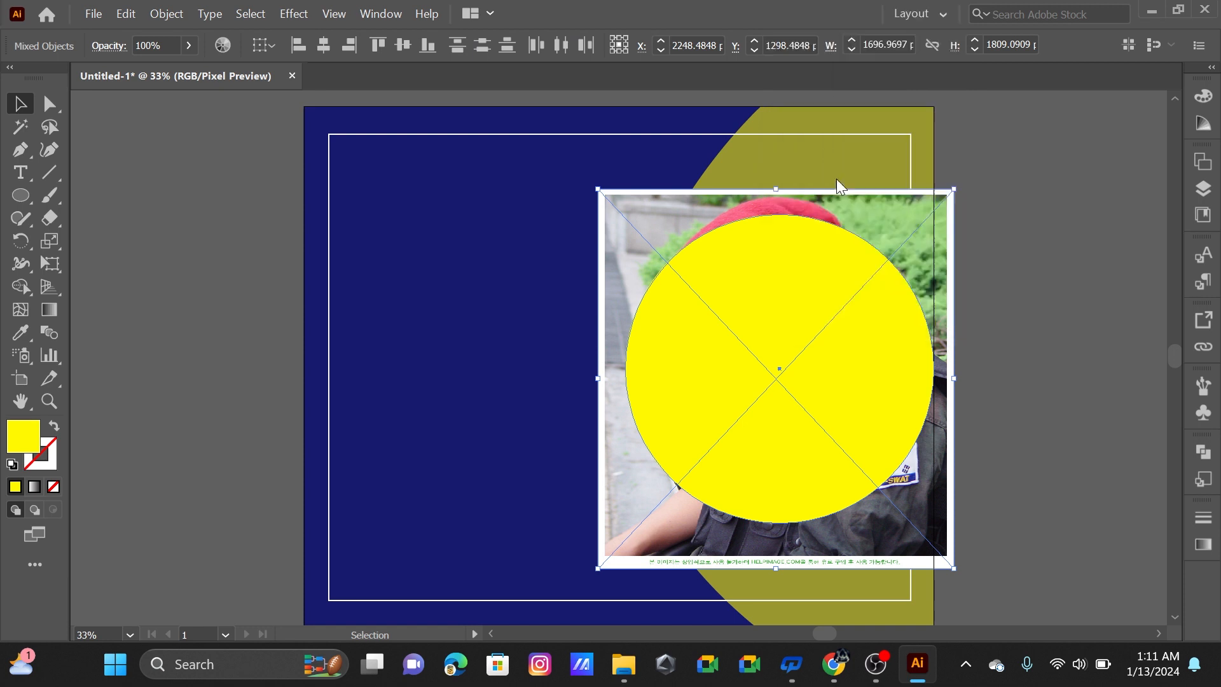
left_click(1051, 228)
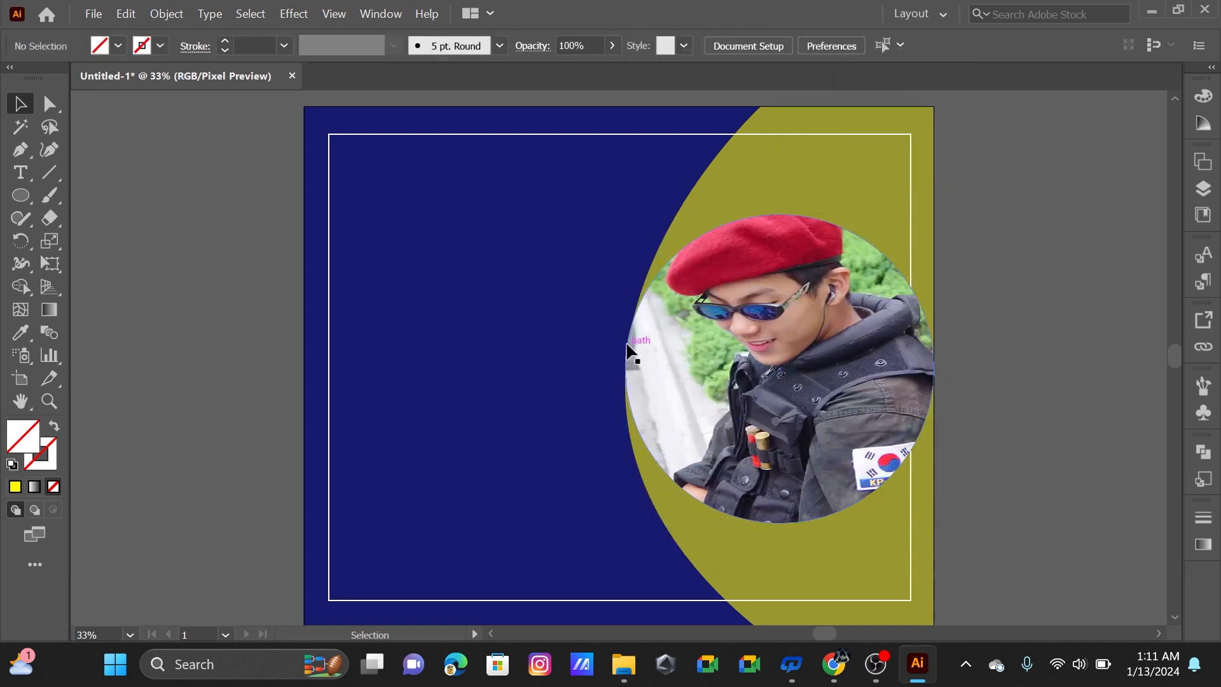
left_click(791, 354)
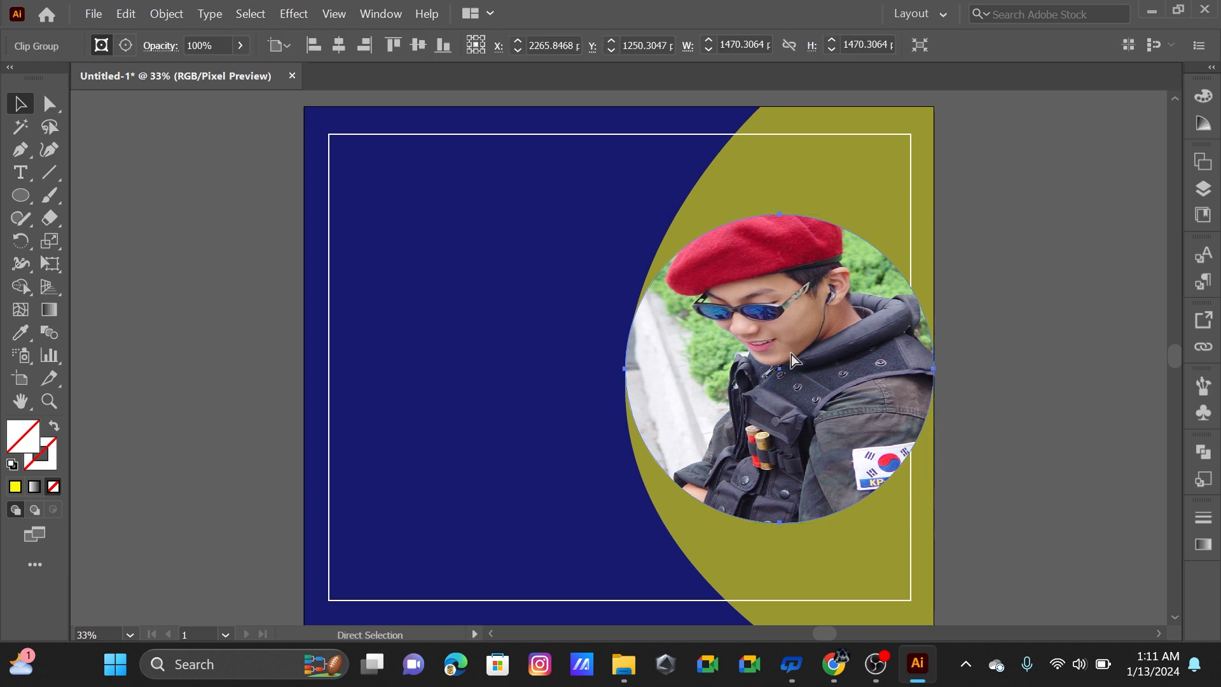
key("ctrl+2")
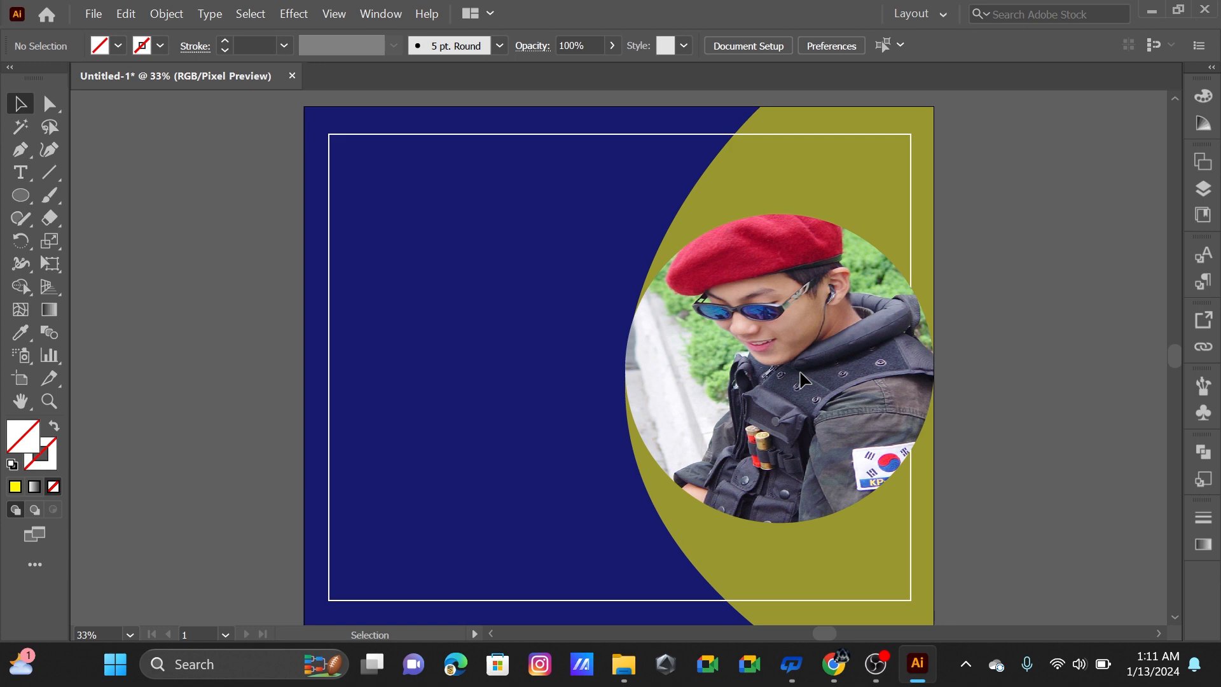
- Draw a circle slightly larger than the clipped photo from the photo's center, and fill it with off-white F8F7F7
key("l")
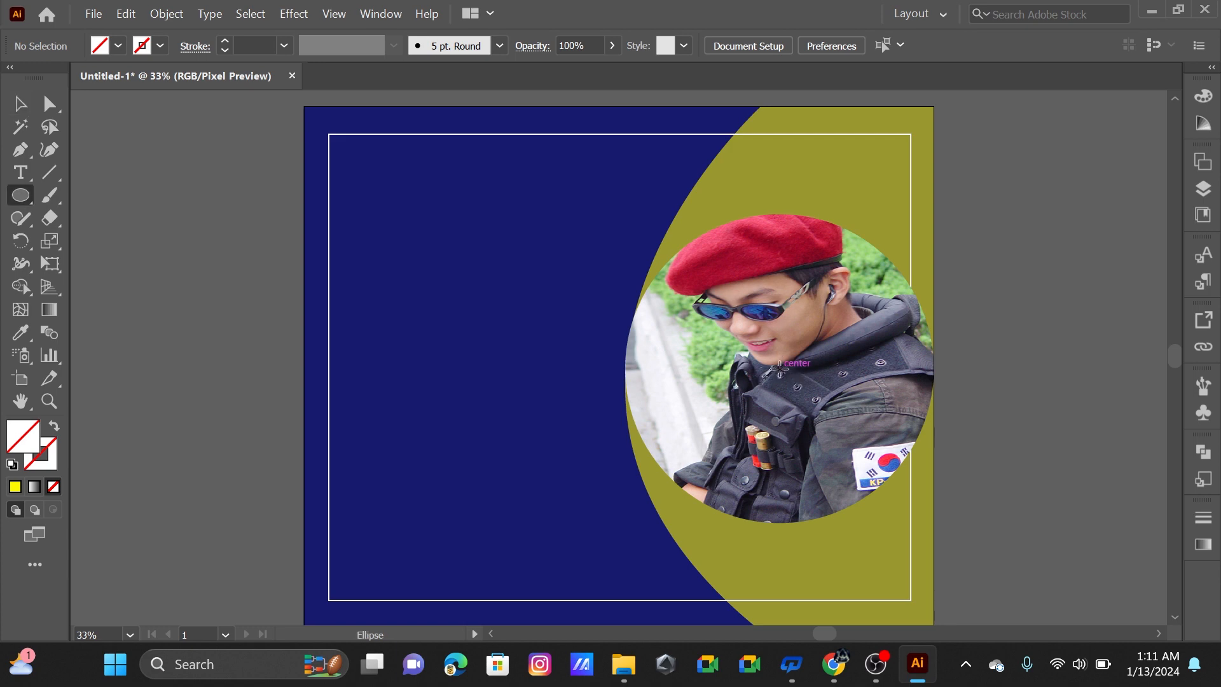
left_click_drag(780, 368, 922, 531)
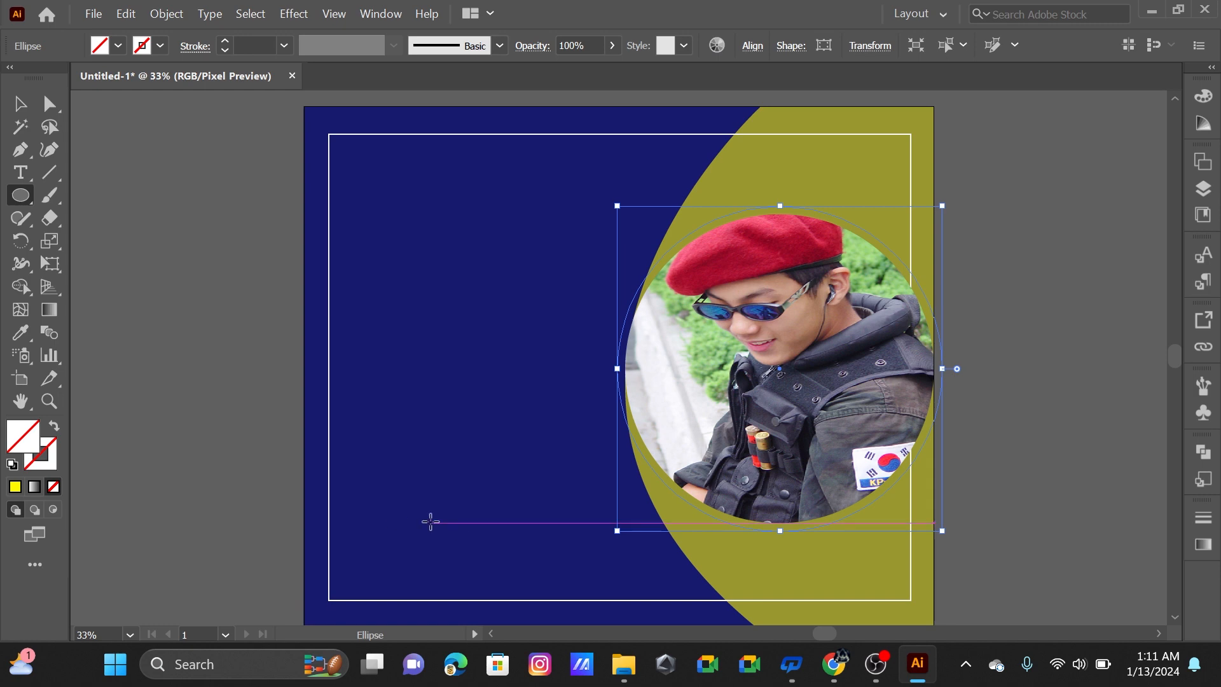
double_click(26, 435)
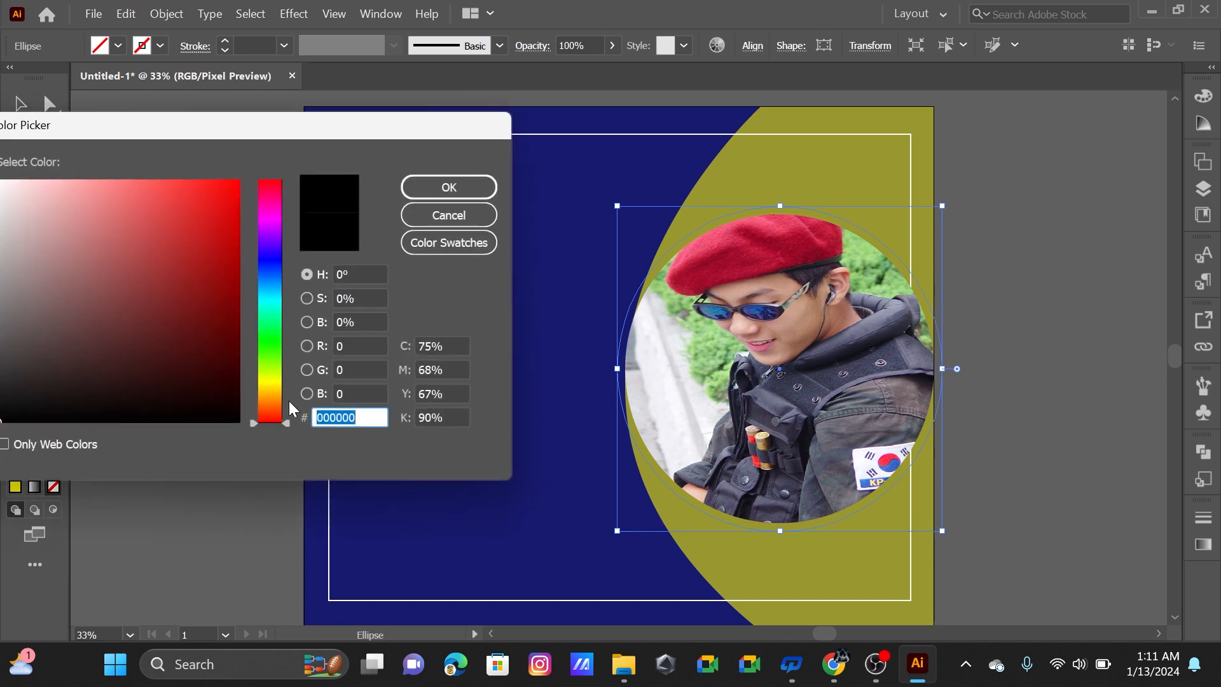
left_click(449, 215)
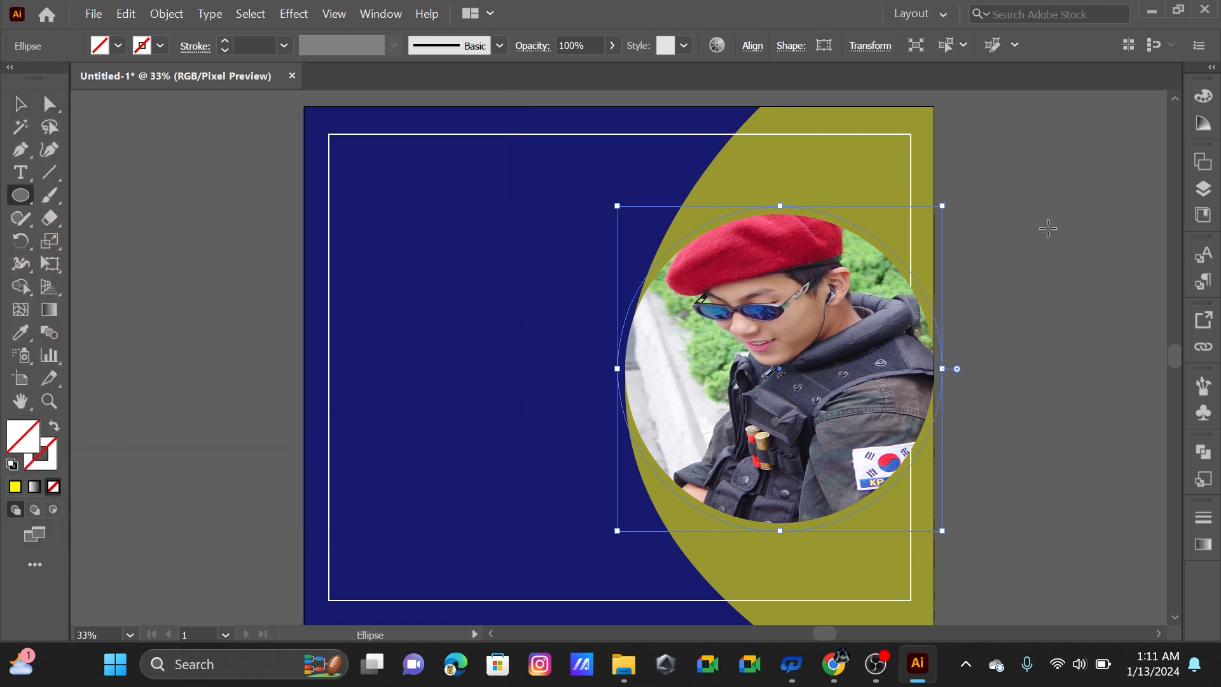
double_click(21, 441)
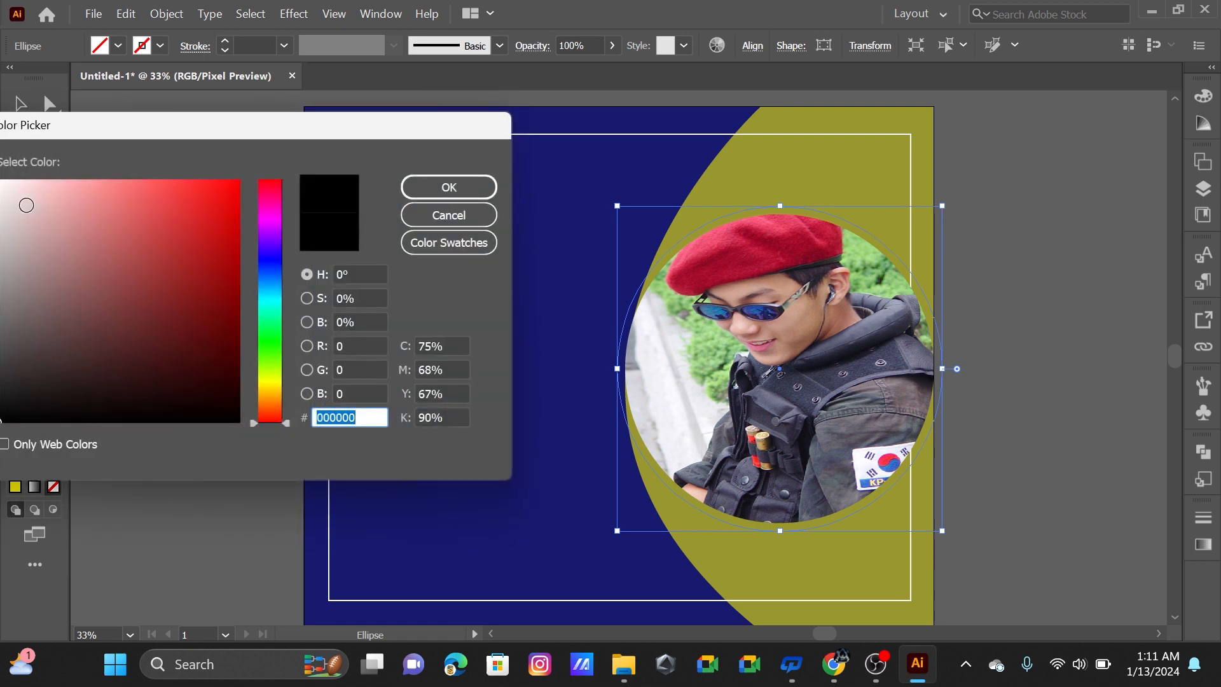
type("F8F7F7")
left_click(416, 188)
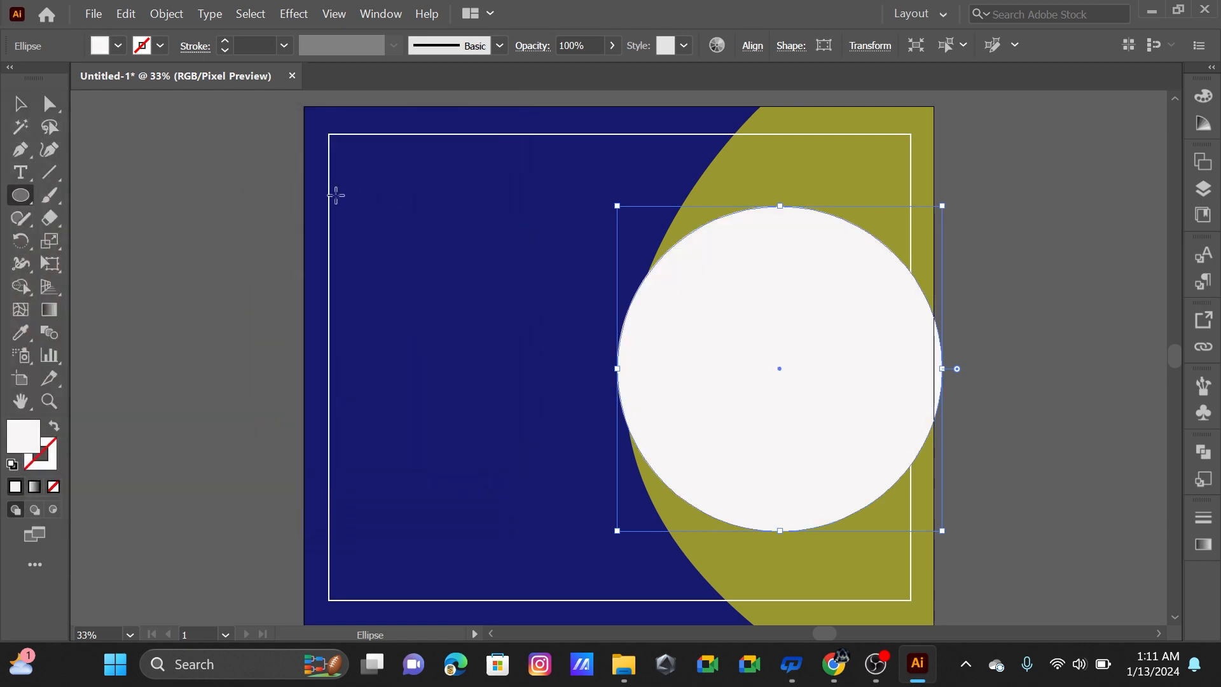
- Send the off-white circle backward so it sits behind the clipped photo as a rim
left_click(21, 105)
right_click(703, 351)
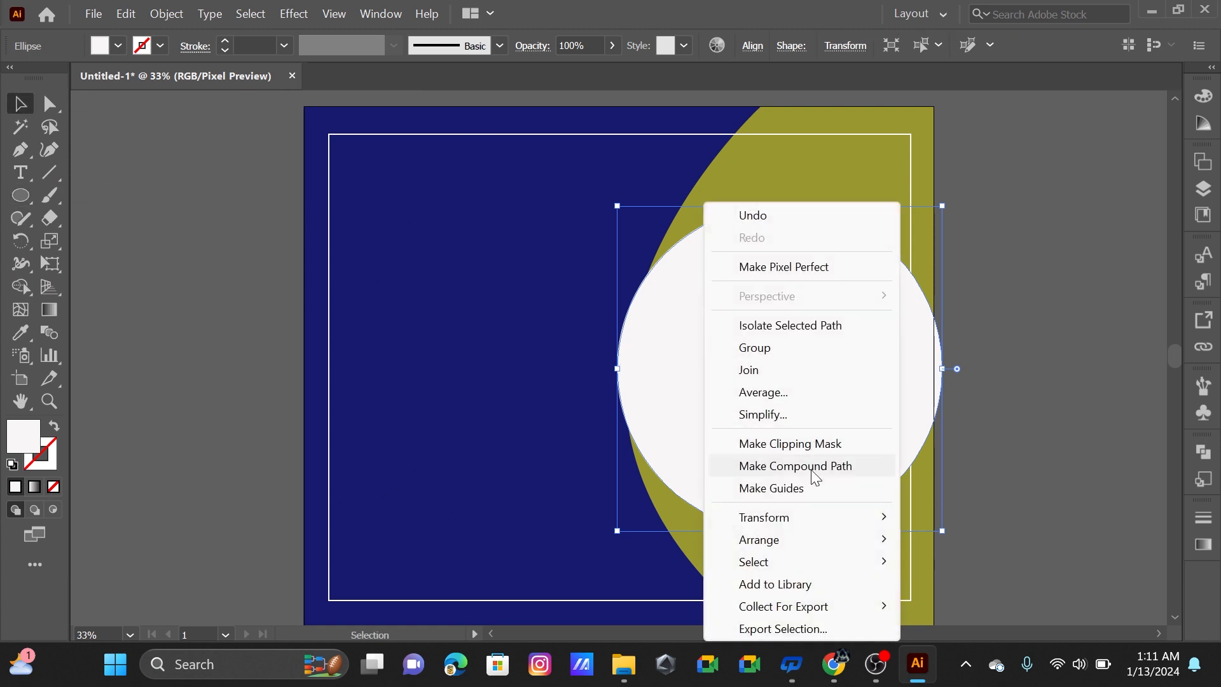
mouse_move(793, 539)
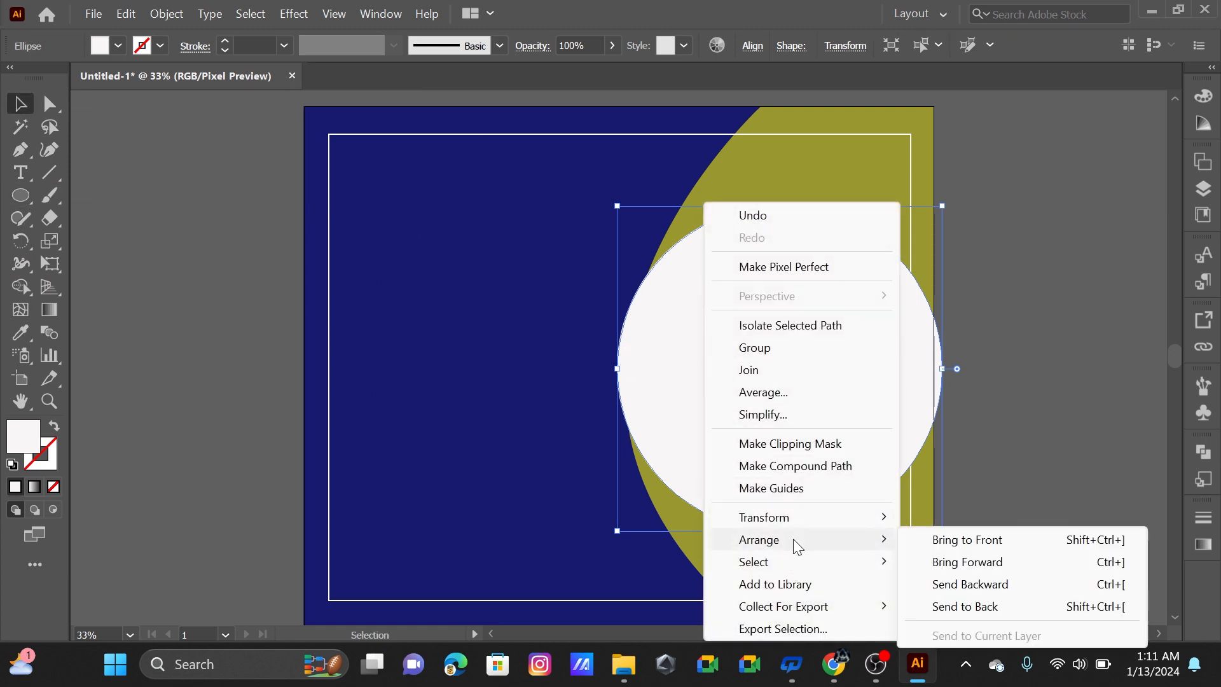
left_click(995, 591)
left_click(1071, 330)
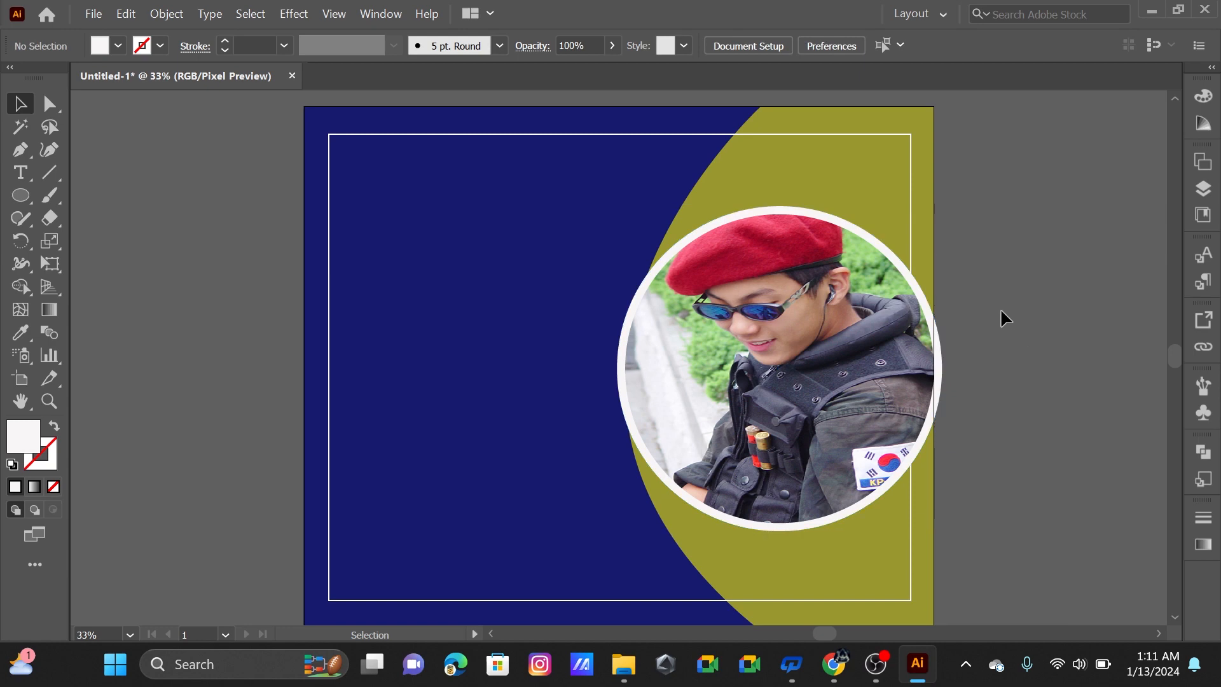
- Group the off-white circle and unlock all locked objects
left_click(826, 374)
right_click(824, 374)
left_click(892, 350)
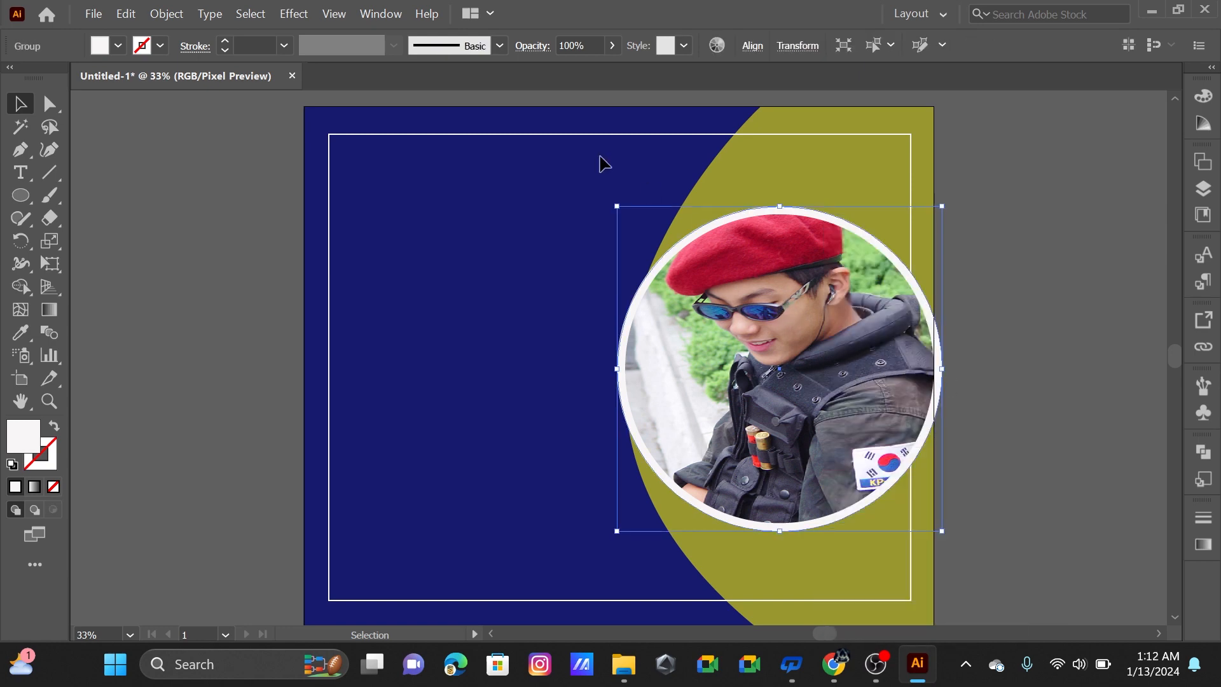
left_click(166, 14)
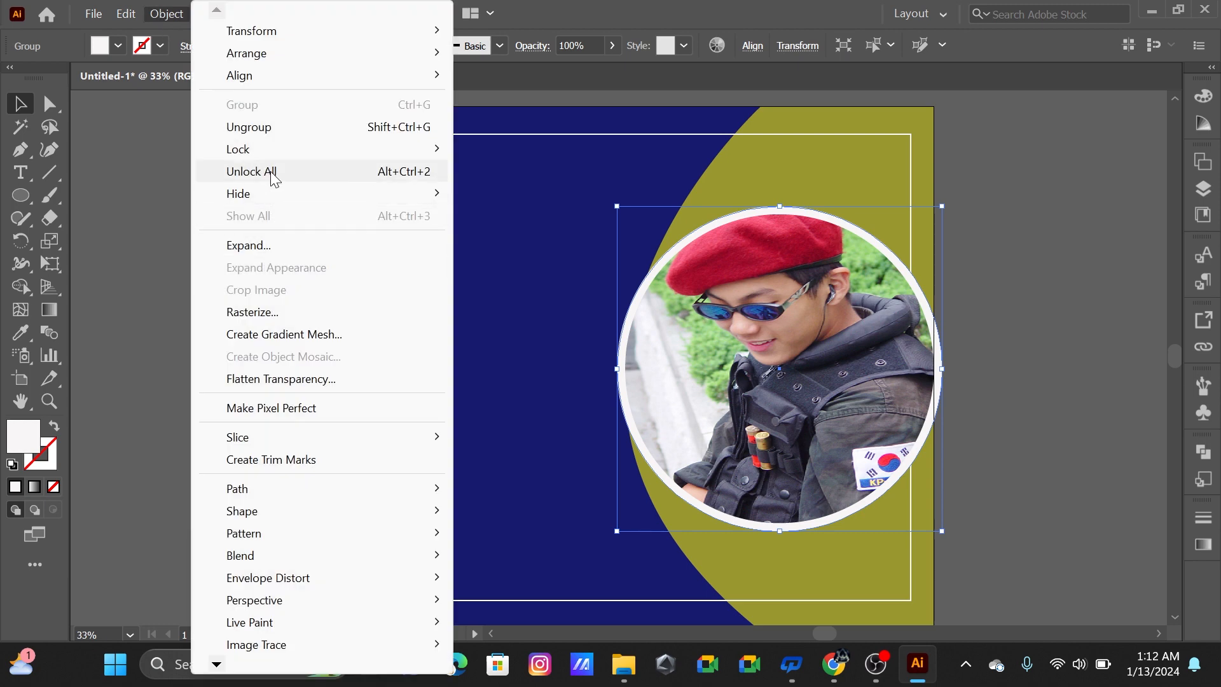
left_click(273, 172)
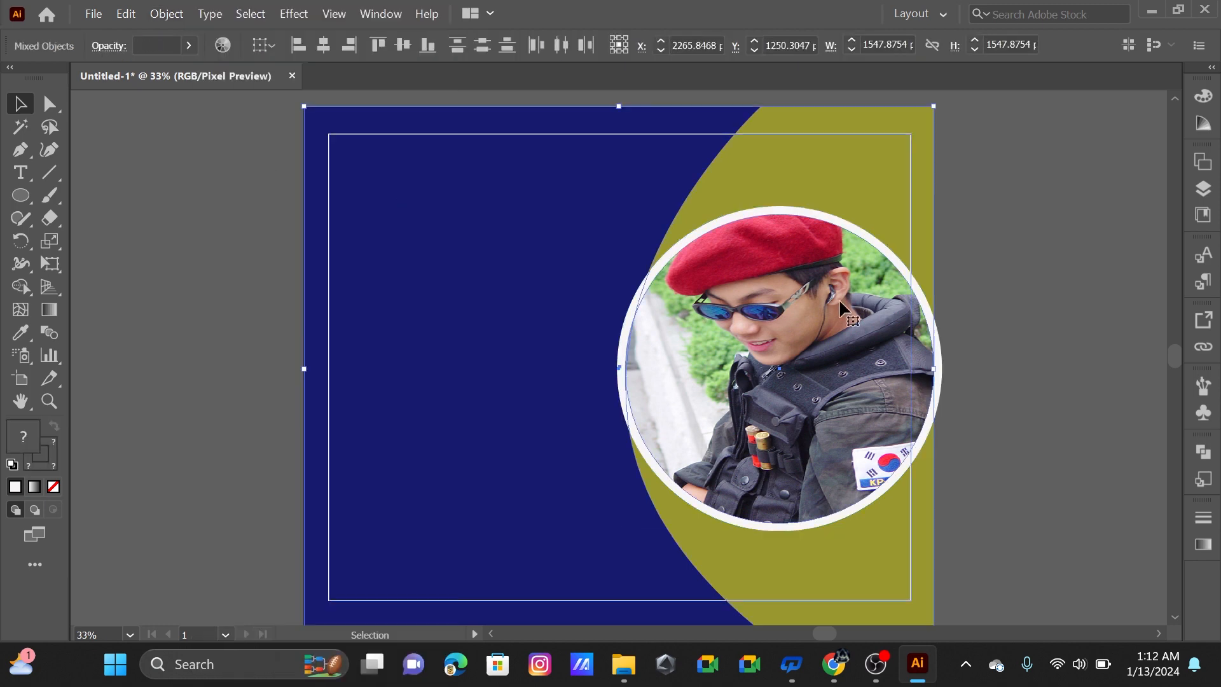
- Select only the clipped photo and the off-white circle, and group them together
left_click(1092, 299)
left_click_drag(1053, 313, 830, 372)
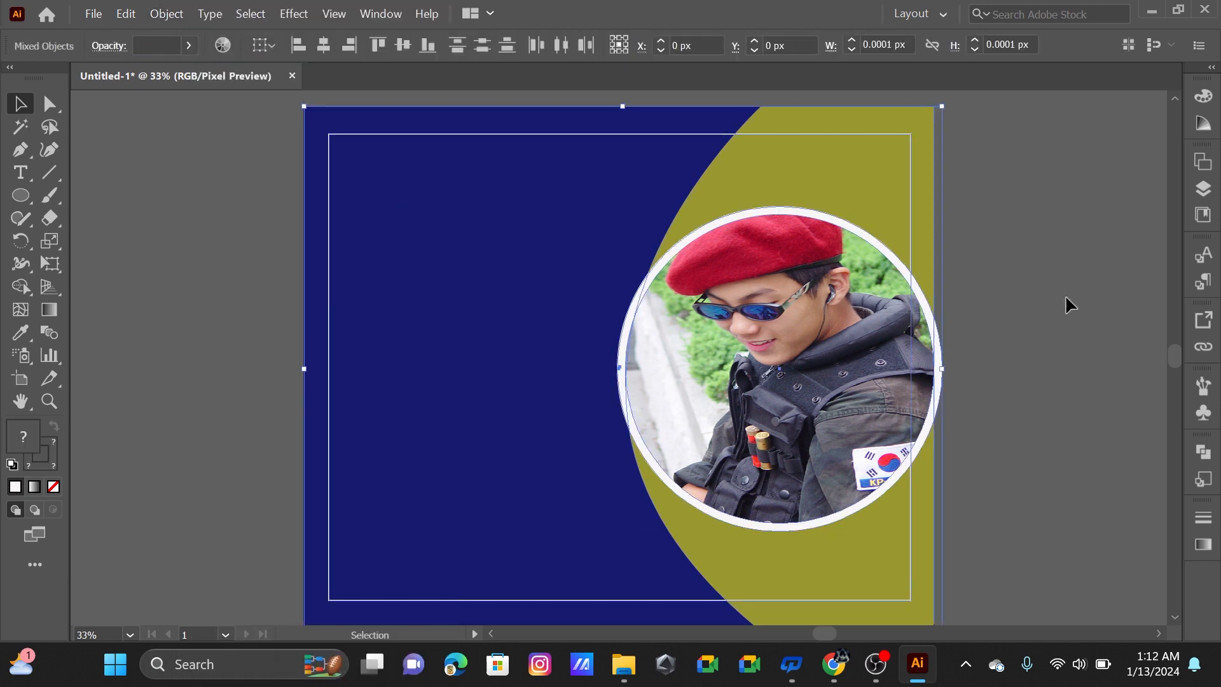
left_click(1117, 268)
left_click_drag(763, 159, 541, 148)
key("ctrl+shift+a")
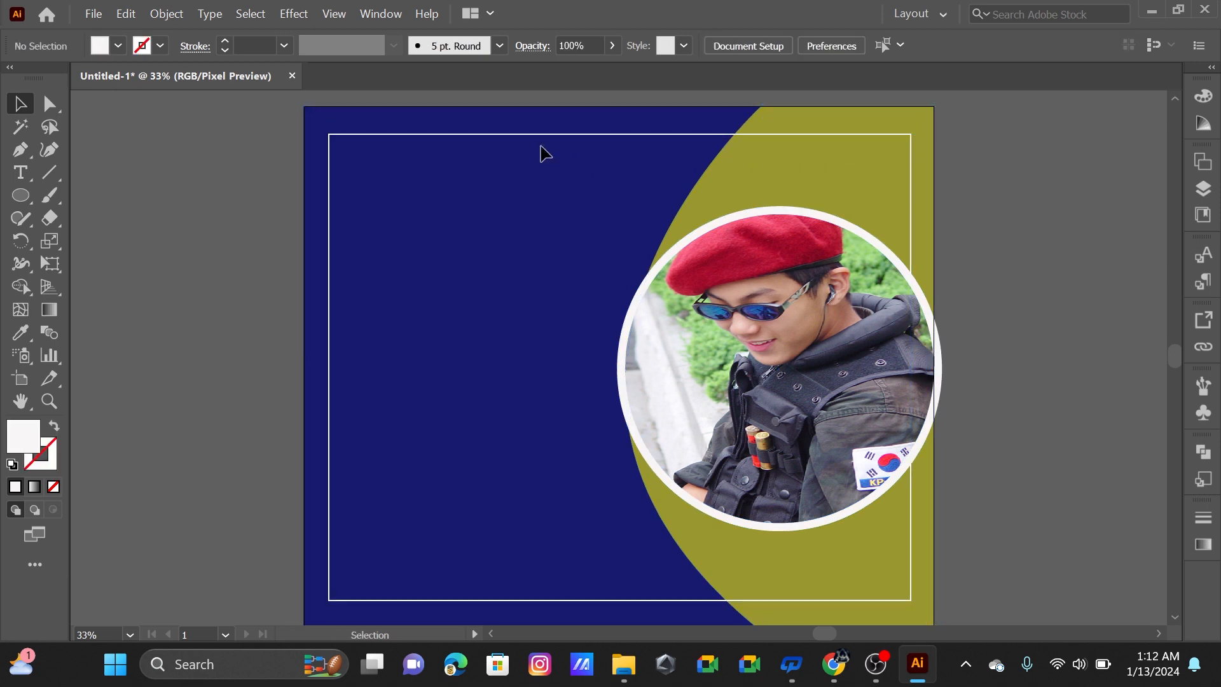
left_click(784, 369)
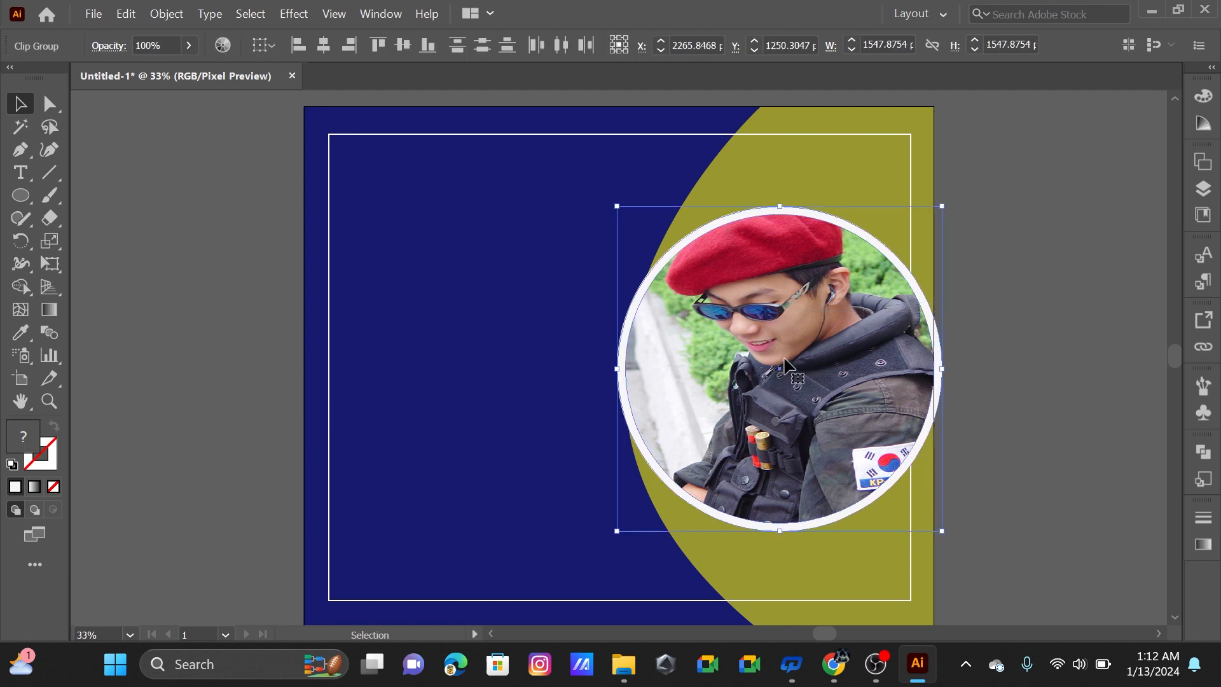
right_click(784, 368)
left_click(833, 185)
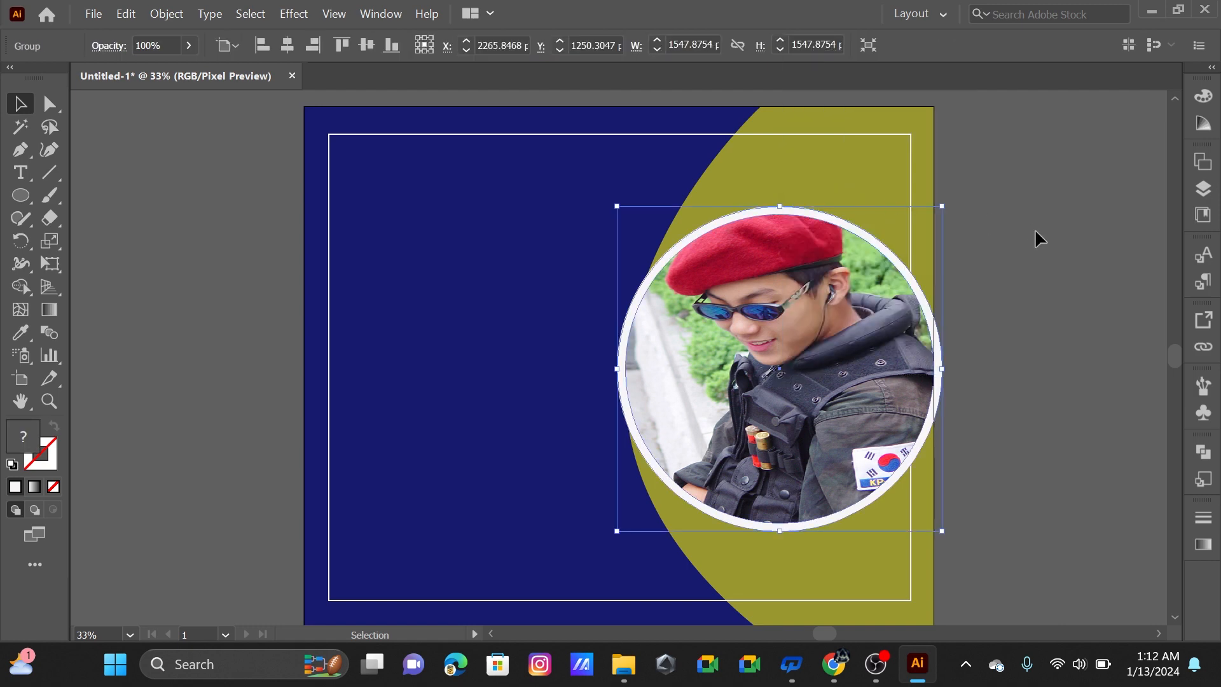
- Shrink the photo group proportionally to about 1414 px wide and move it right and up over the yellow curved shape
left_click(1009, 287)
left_click(826, 354)
left_click_drag(941, 207, 913, 235)
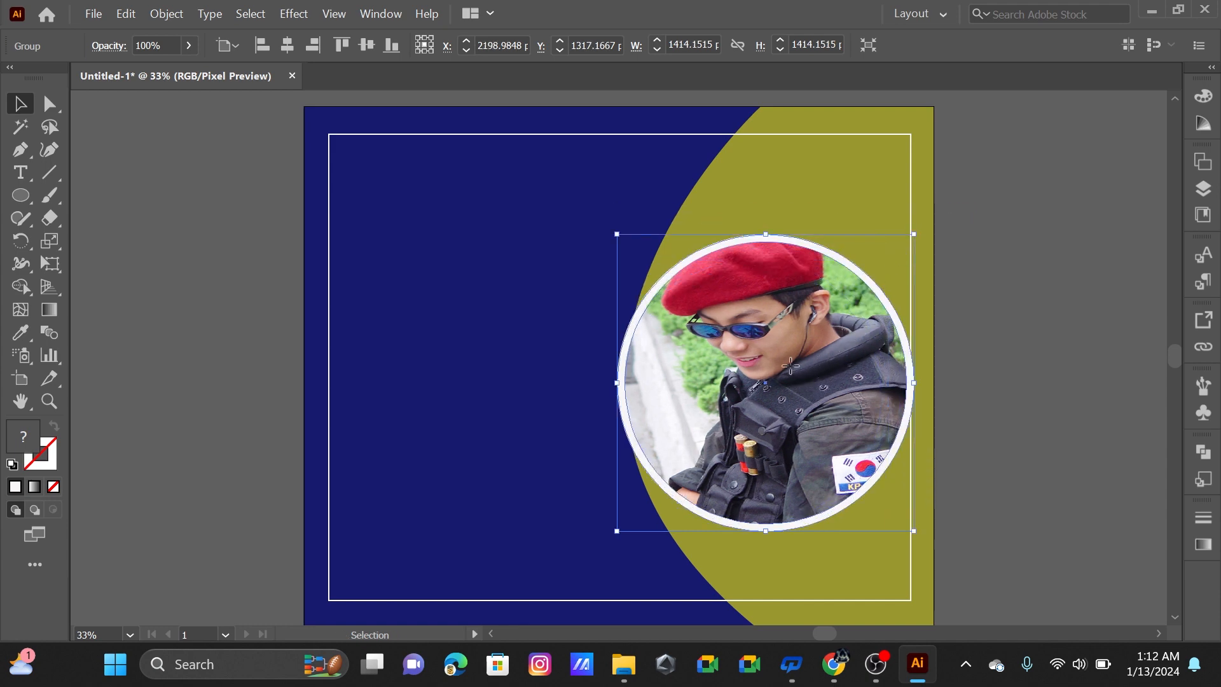
left_click_drag(791, 373, 812, 367)
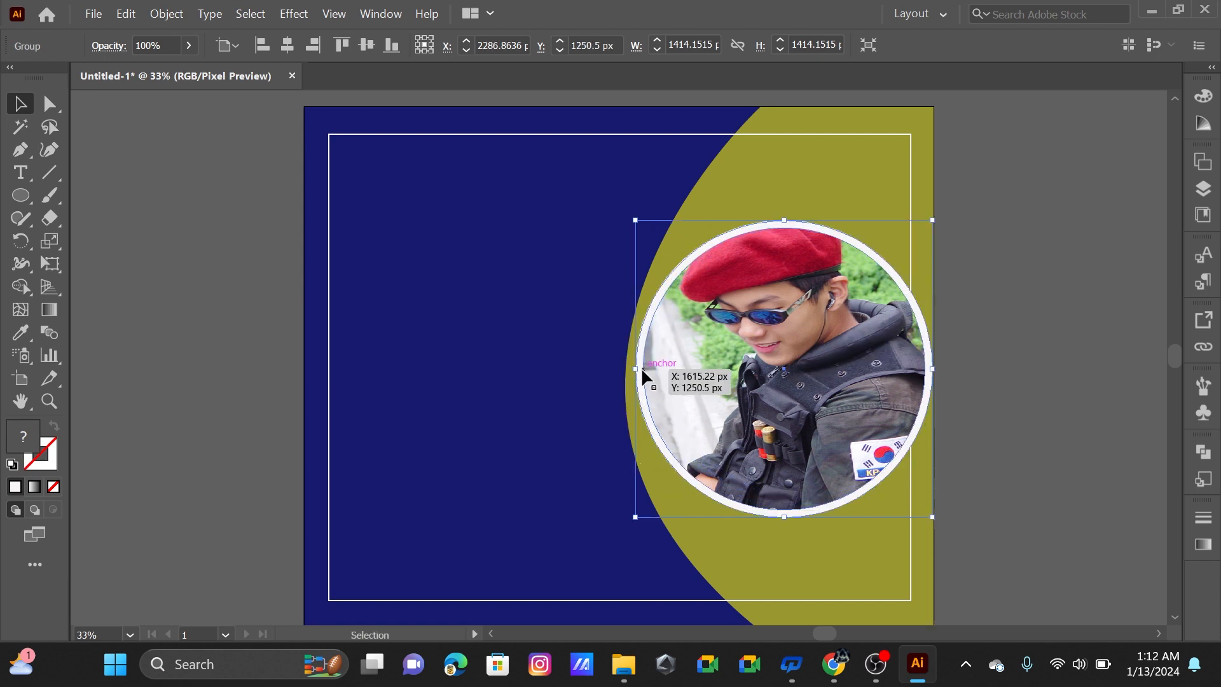
- Nudge the photo group down slightly and shift it left until its rim meets the left edge of the yellow curve
key("Down")
key("Down")
key("Down")
key("Down")
key("Down")
key("Down")
key("Down")
key("Down")
key("Down")
key("Down")
key("Down")
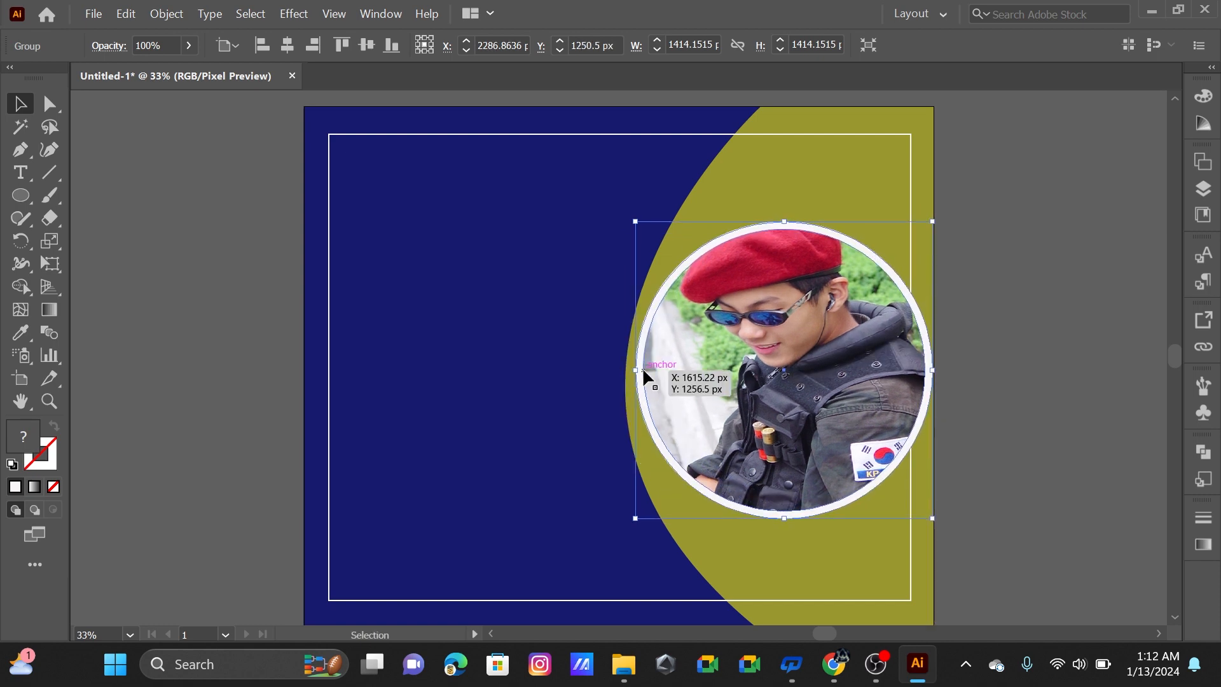
left_click_drag(639, 372, 625, 374)
left_click(1023, 275)
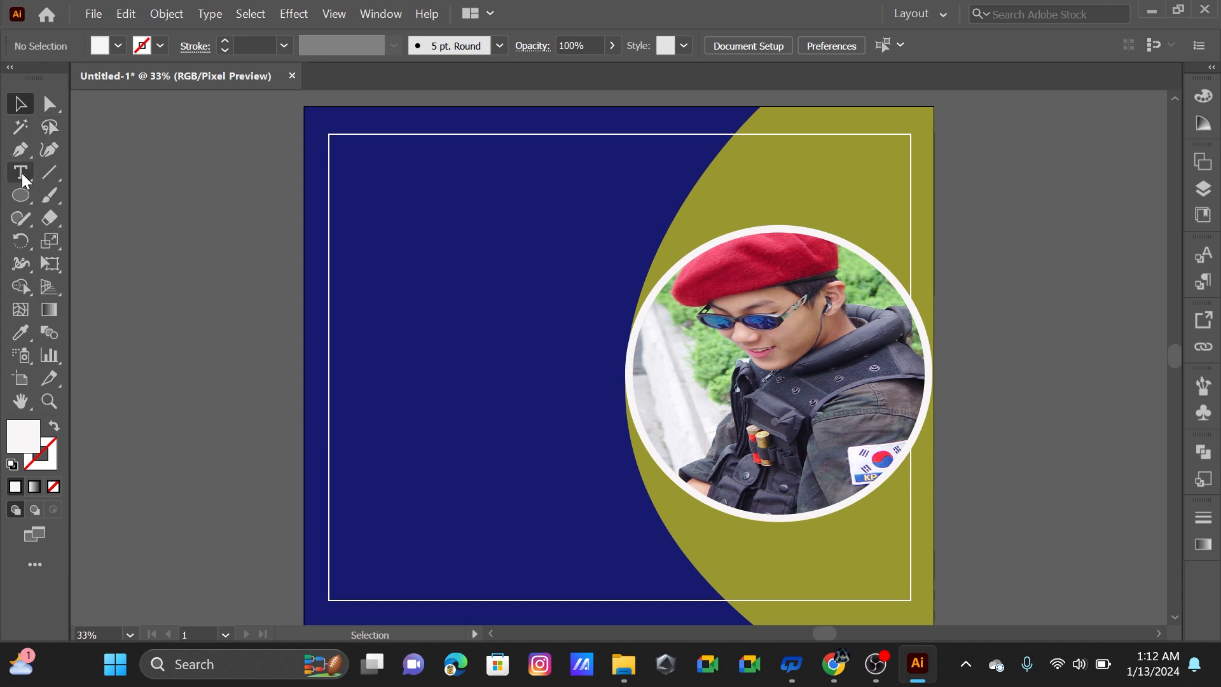
- Create a text area in the upper blue area, clear its placeholder text, and enter WIN and TER on two lines at 60 pt
left_click_drag(385, 177, 598, 381)
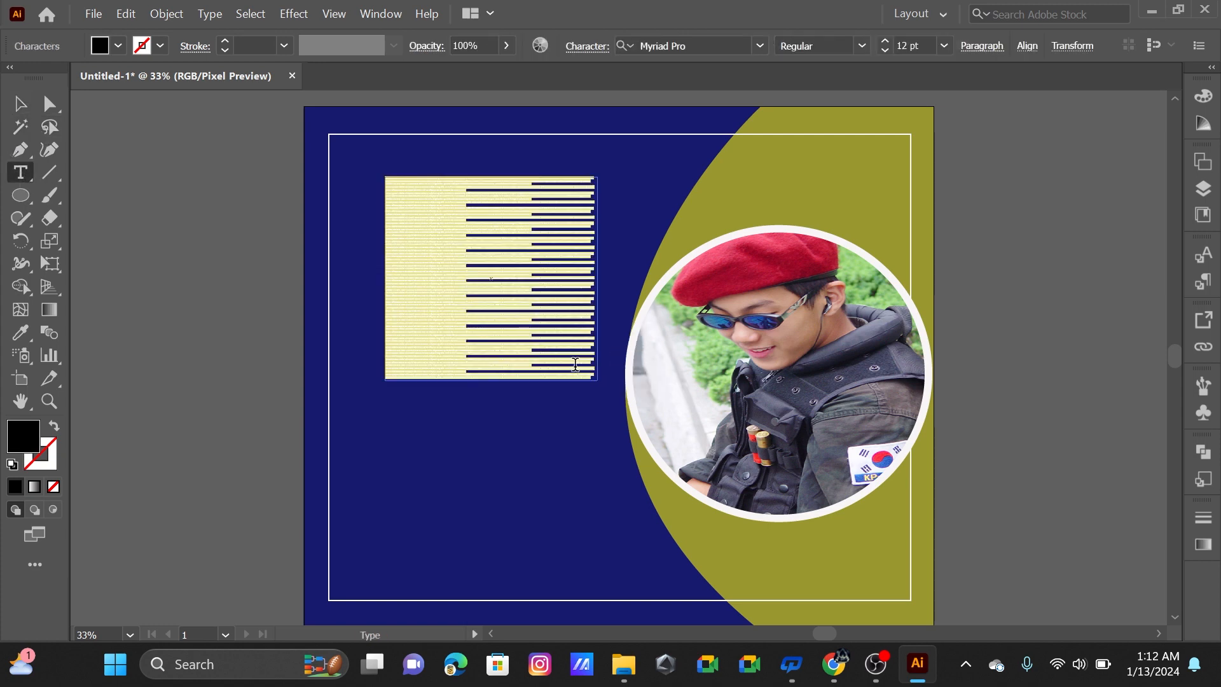
key("BackSpace")
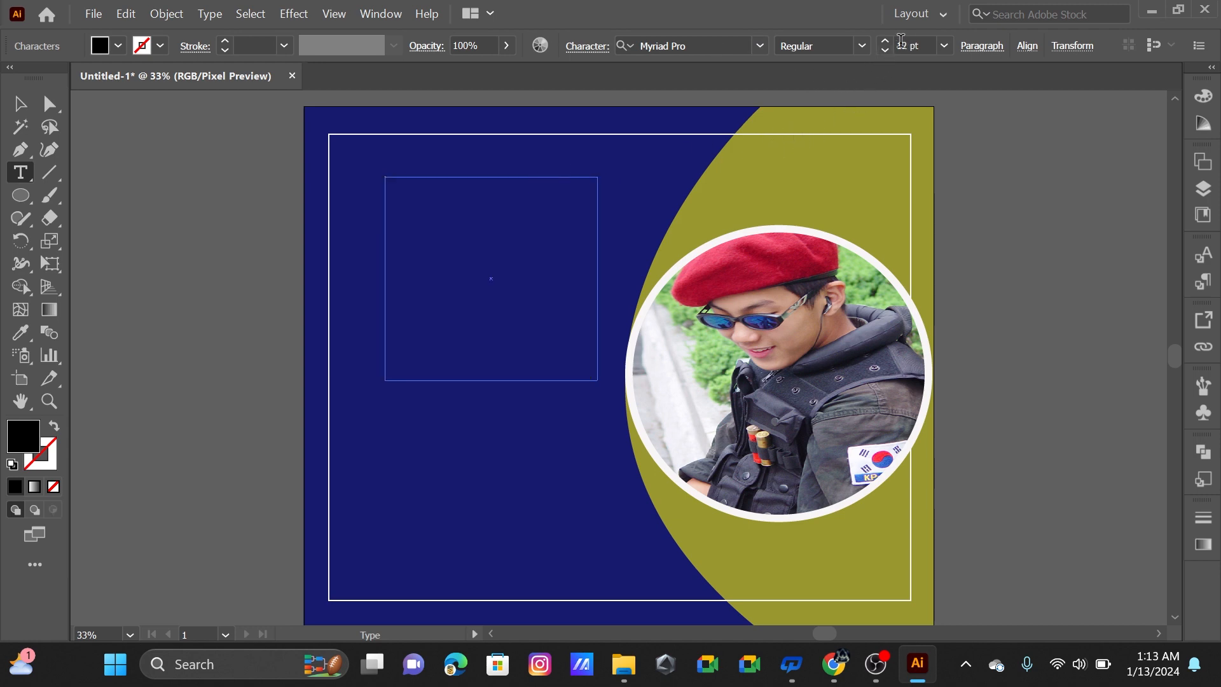
left_click(944, 46)
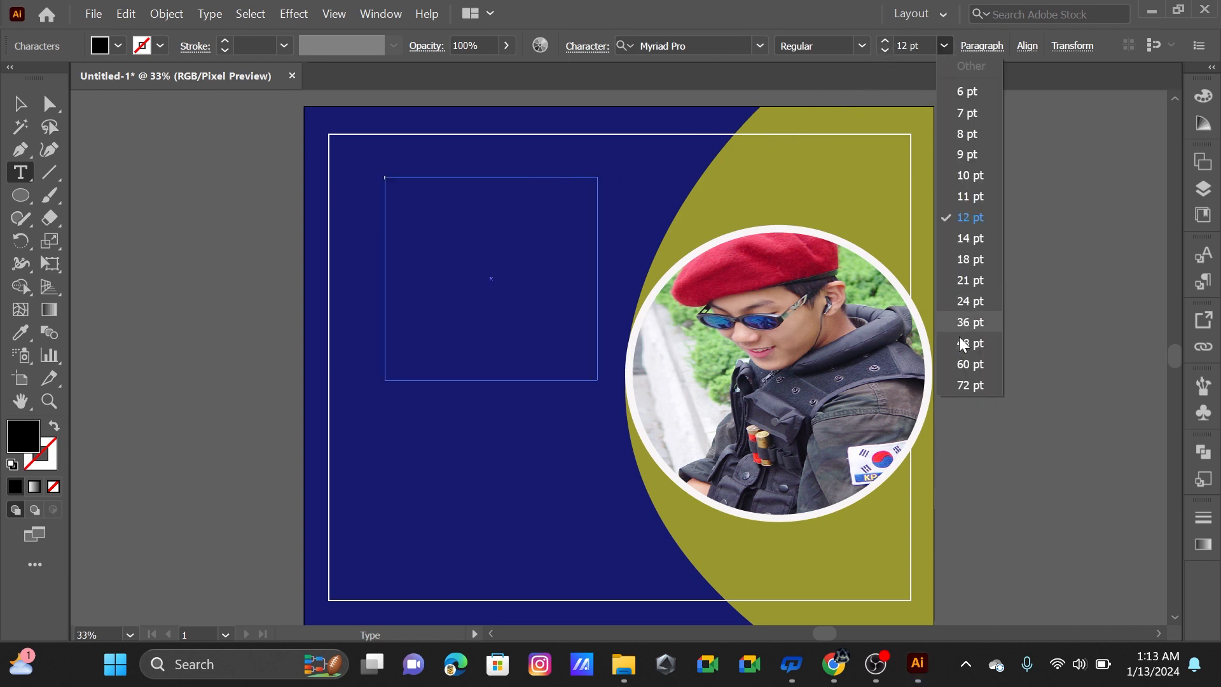
left_click(960, 363)
type("HHH")
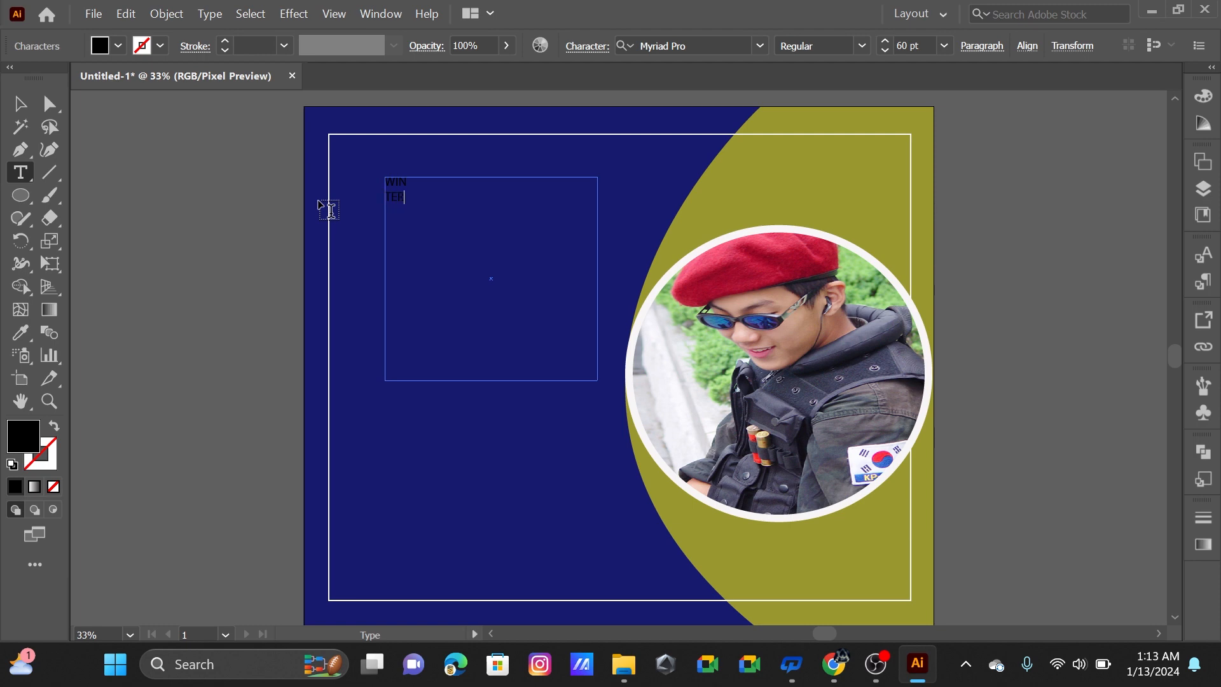
- Set the WIN TER text size to 250 pt and keep increasing it until WIN spans about three quarters of the text area
left_click_drag(393, 197, 395, 182)
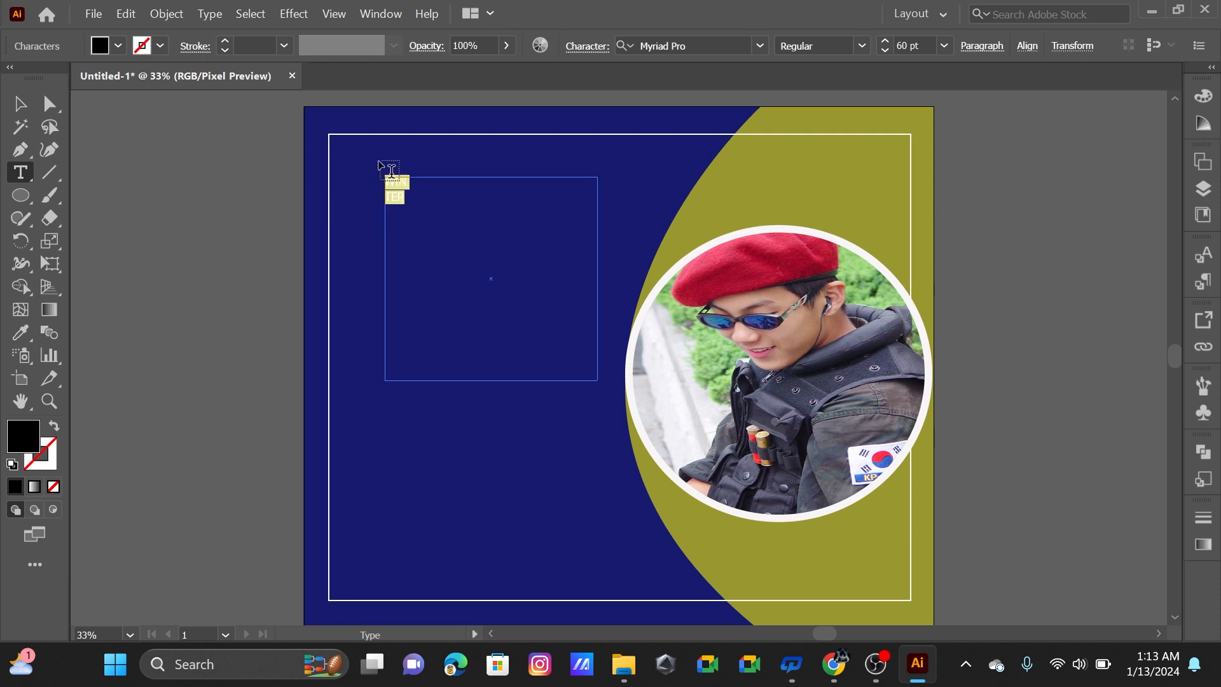
left_click(928, 44)
type("25")
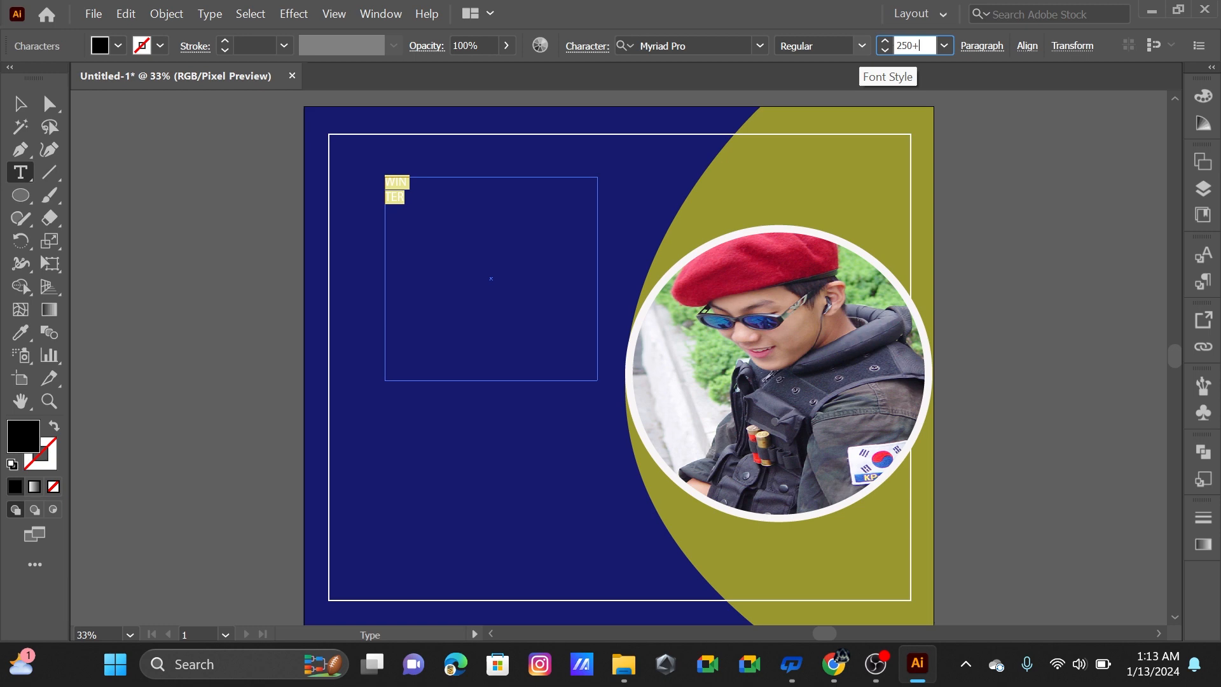
type("0")
key("Return")
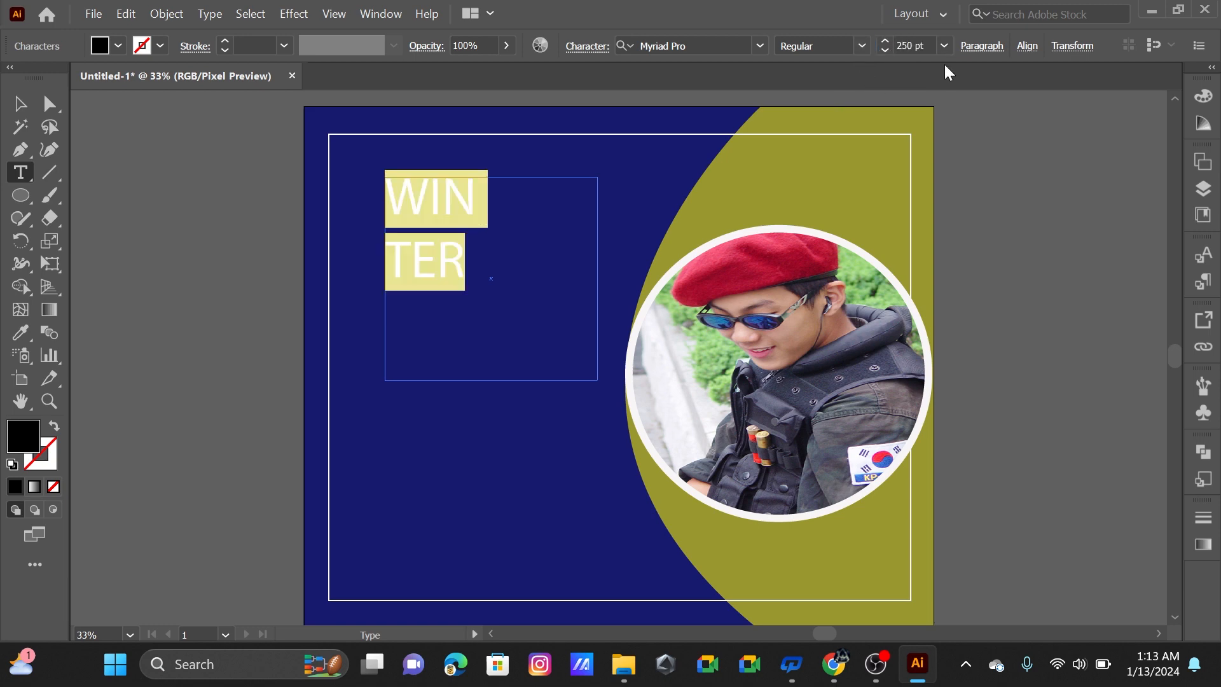
left_click(887, 39)
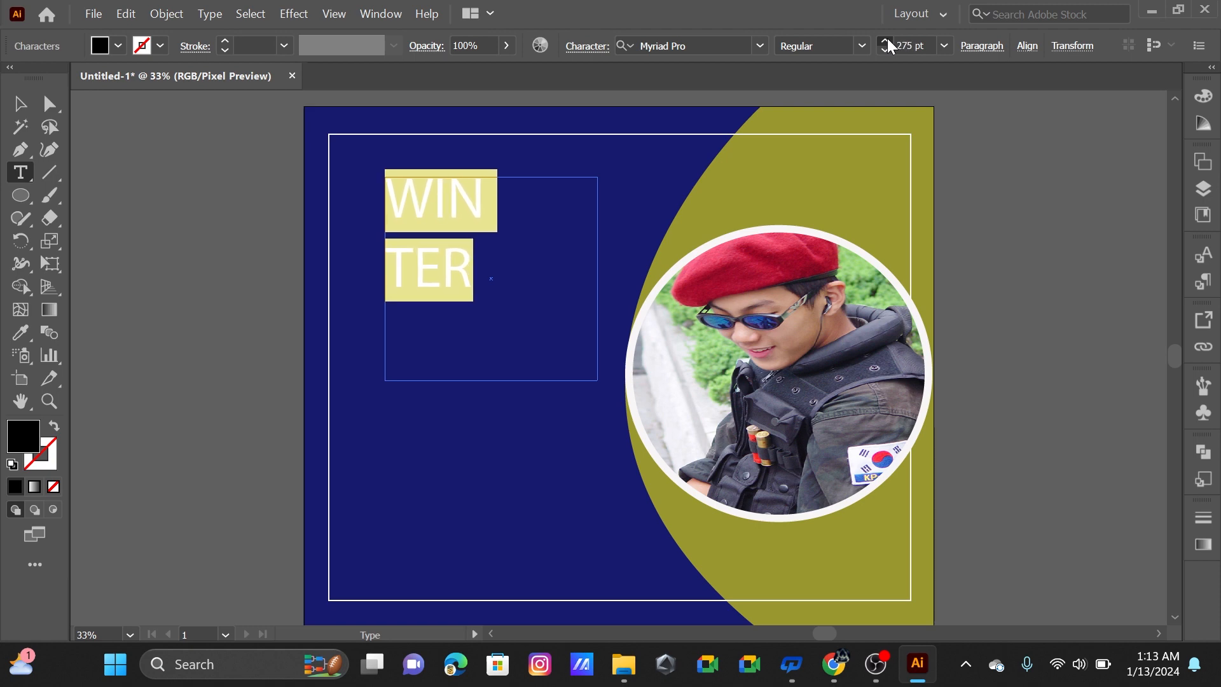
left_click_drag(887, 39, 887, 40)
left_click(27, 108)
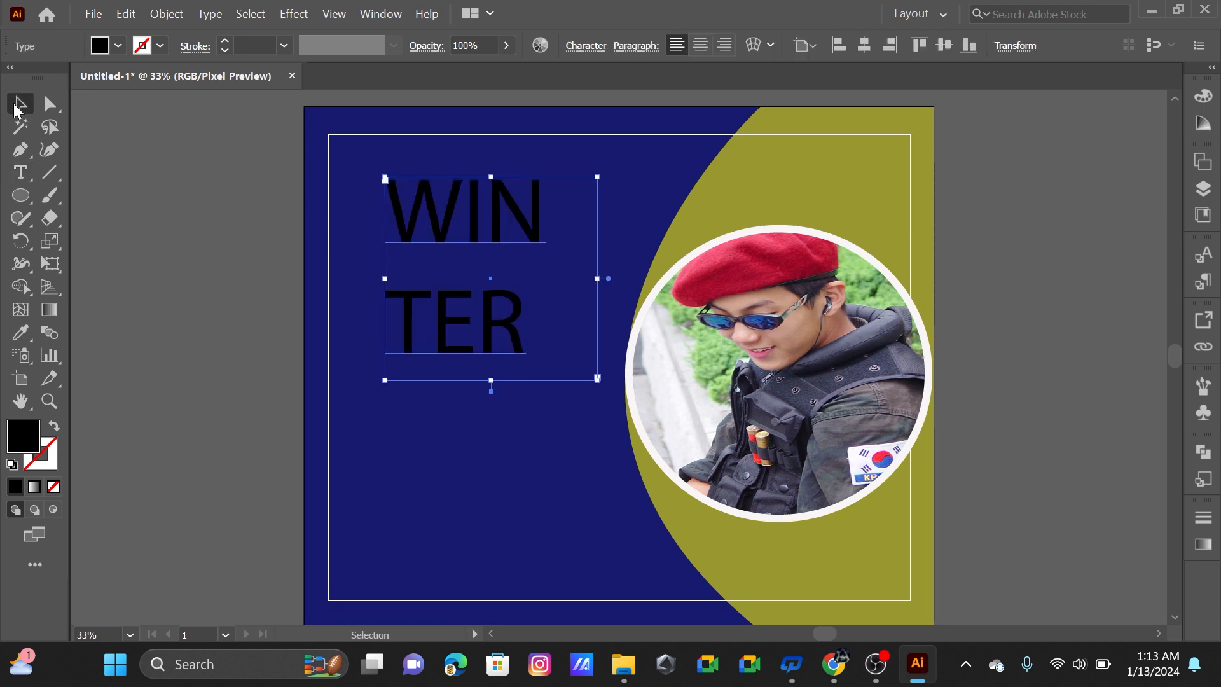
- Convert the WIN TER text to outlines and ungroup the letters
right_click(483, 220)
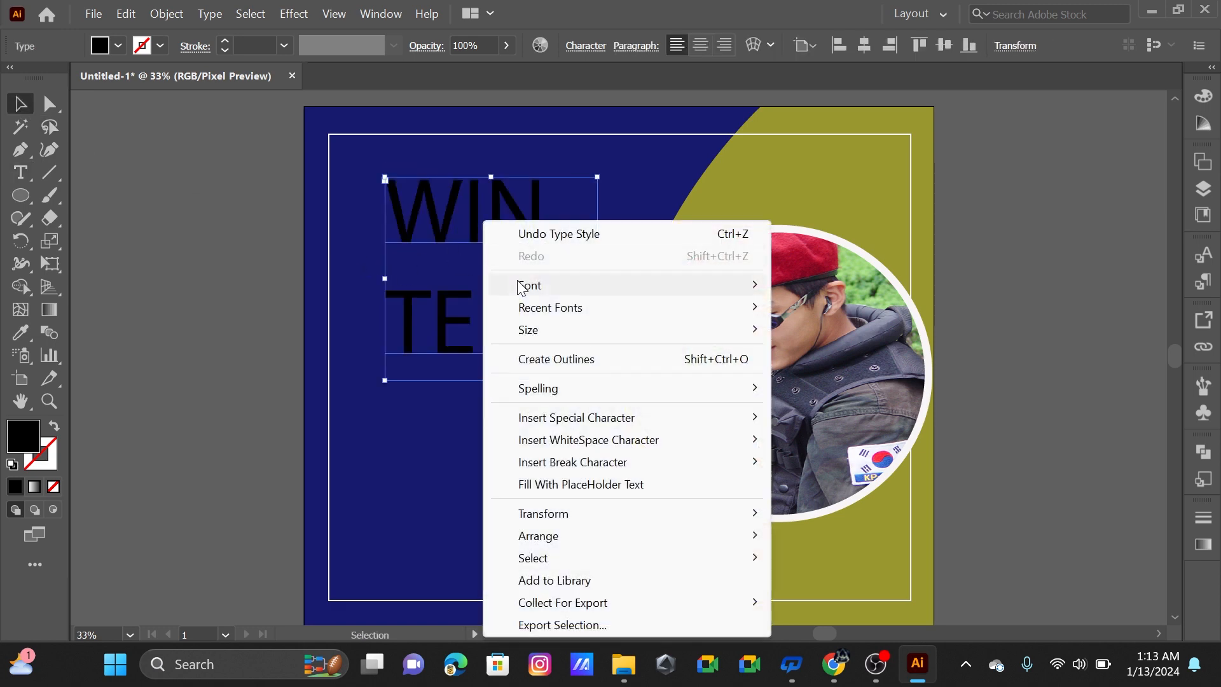
left_click(556, 359)
left_click(276, 239)
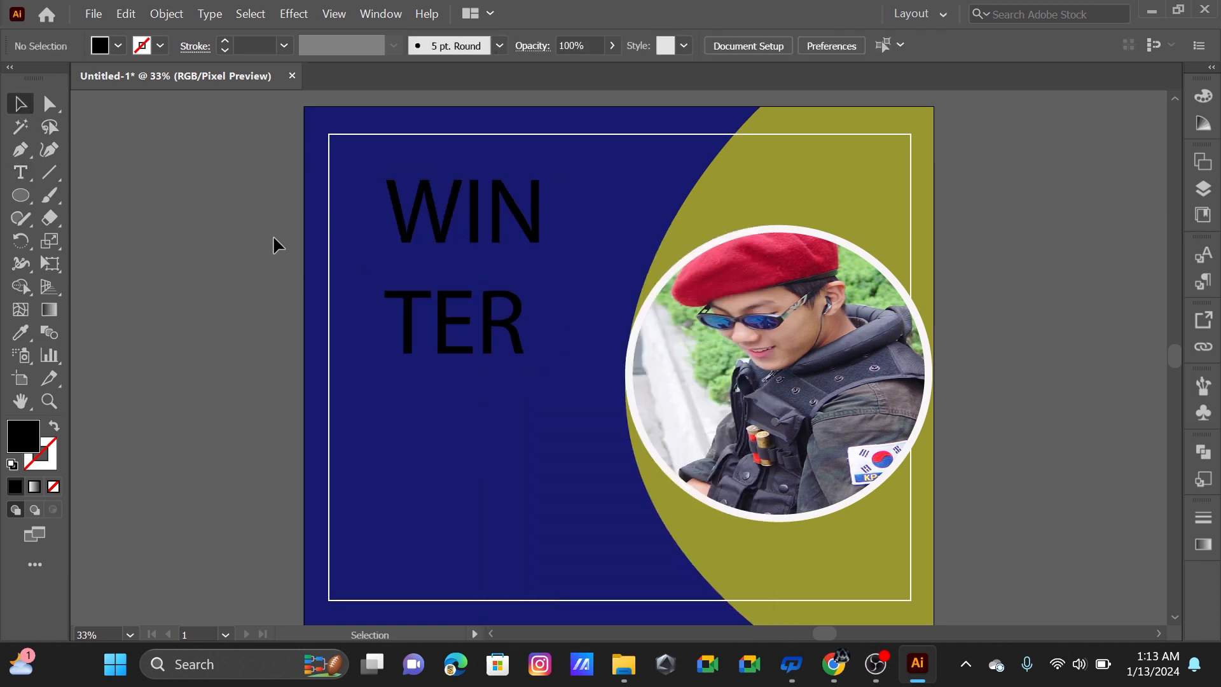
left_click(436, 215)
right_click(435, 222)
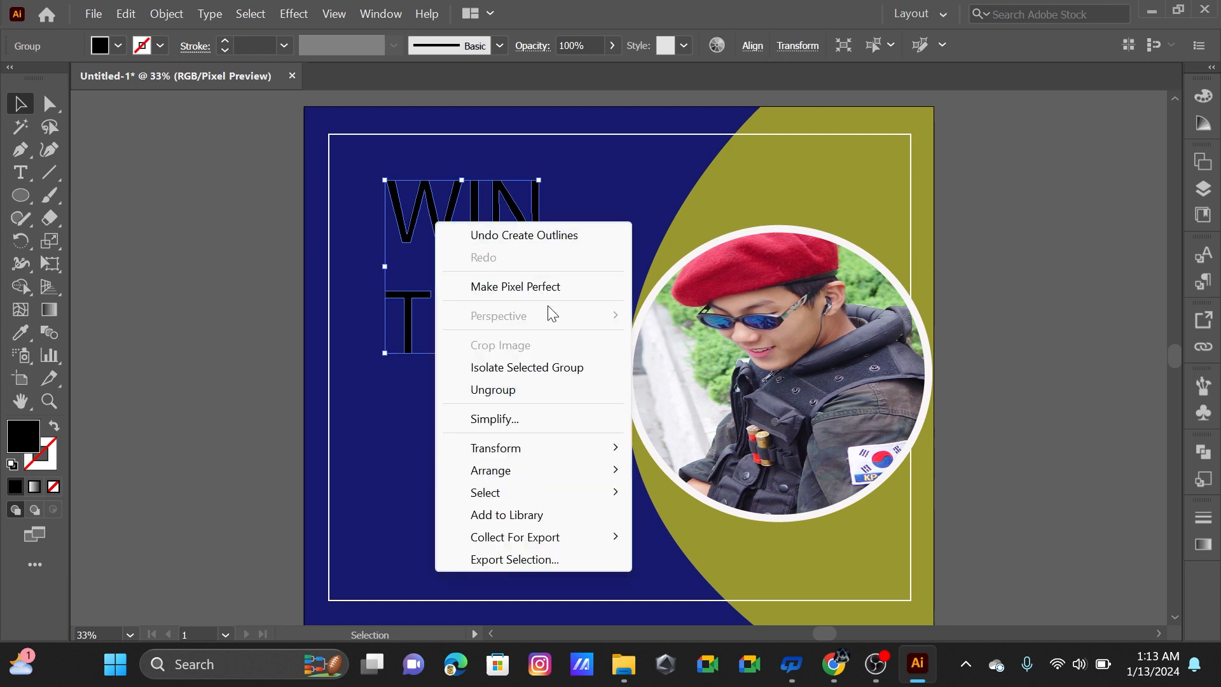
left_click(498, 394)
left_click(268, 227)
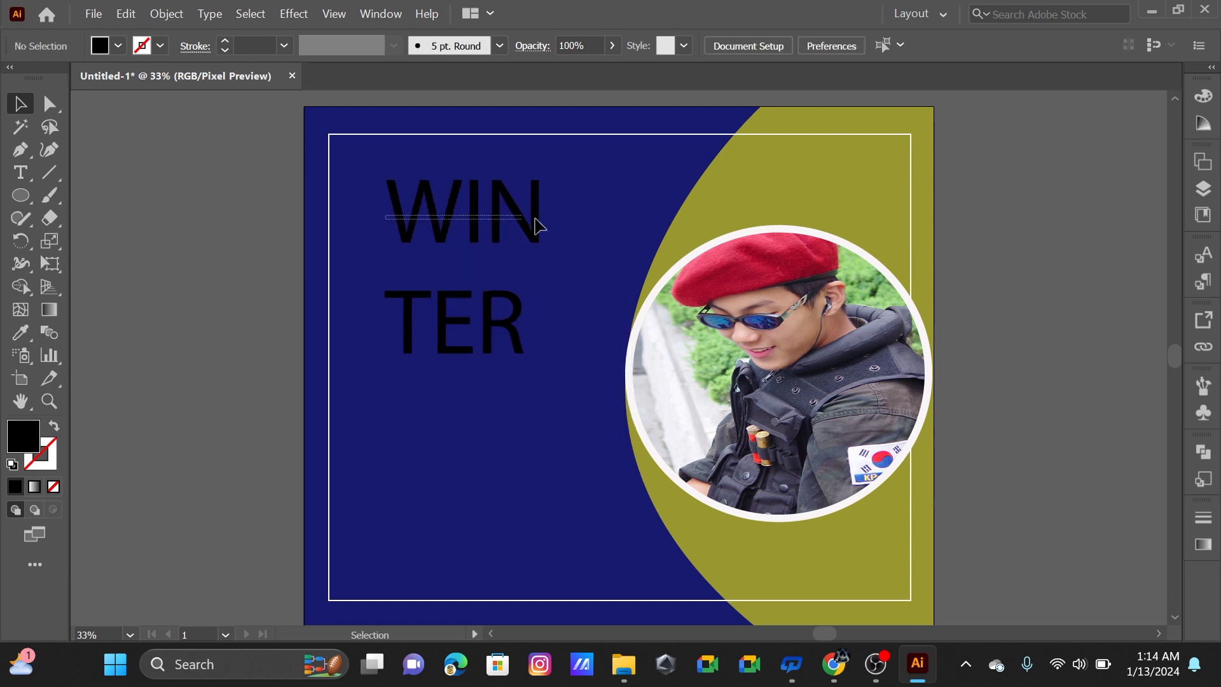
- Fill the WIN letters with white FFFFFF and the TER letters with a vivid blue
left_click_drag(535, 218, 575, 236)
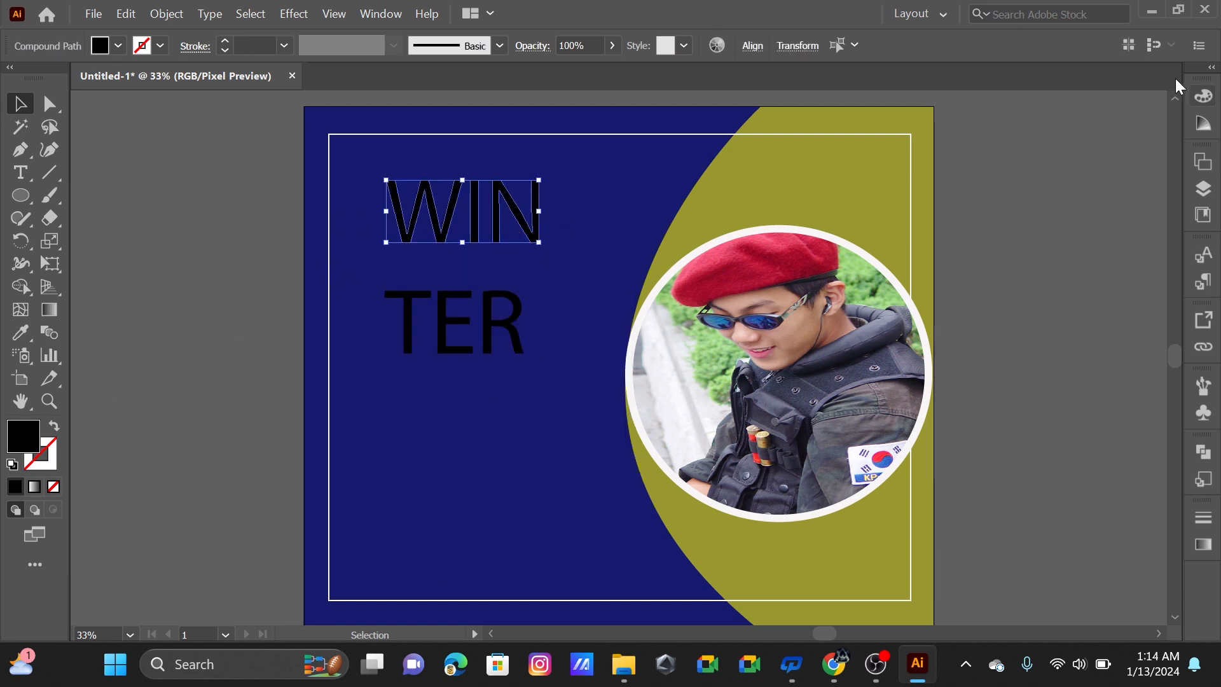
left_click(1203, 95)
left_click(991, 116)
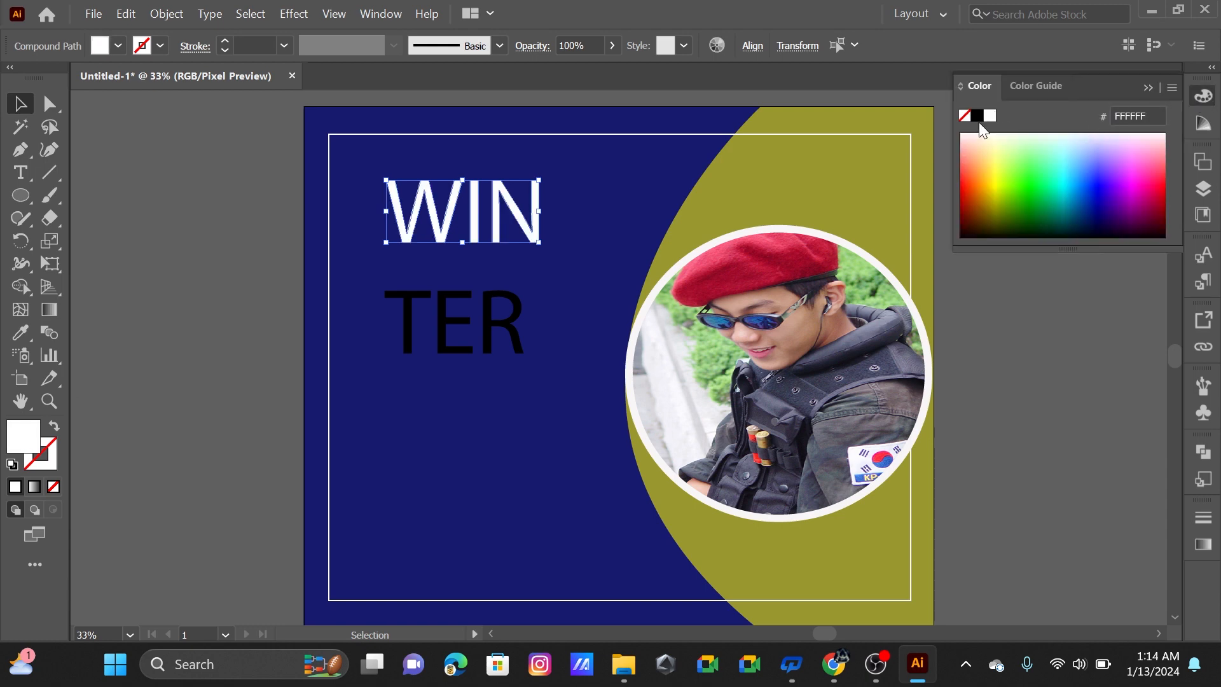
left_click_drag(405, 380, 538, 302)
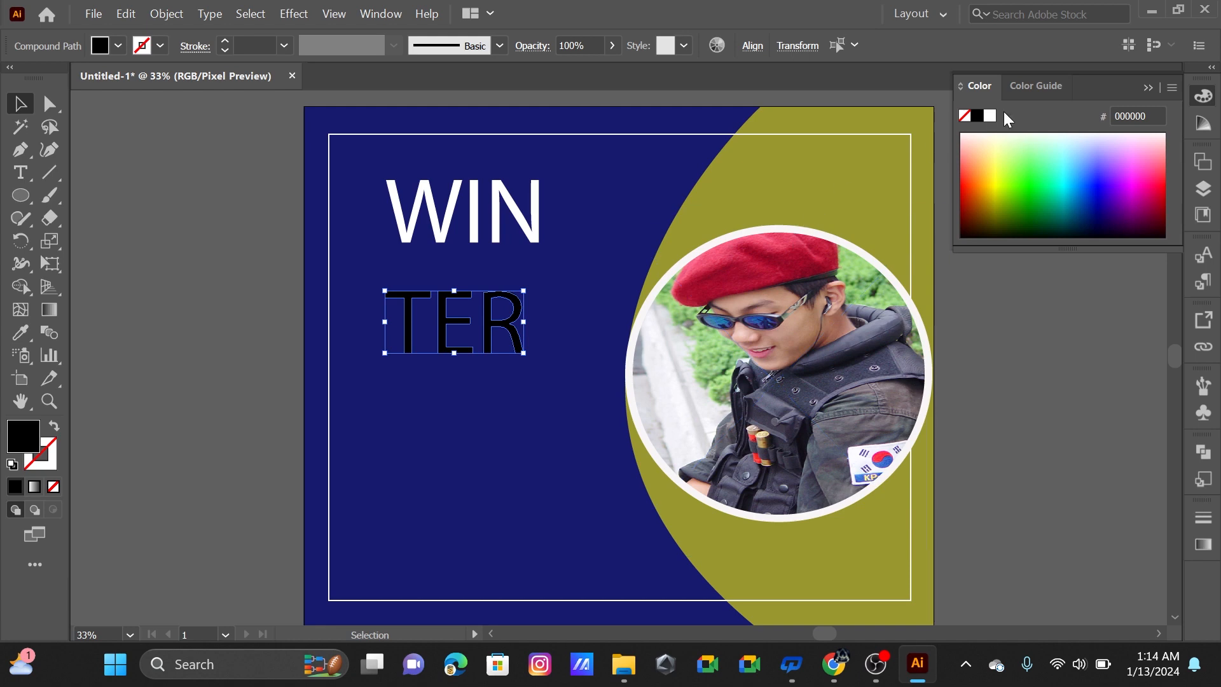
left_click(1106, 190)
left_click(1148, 87)
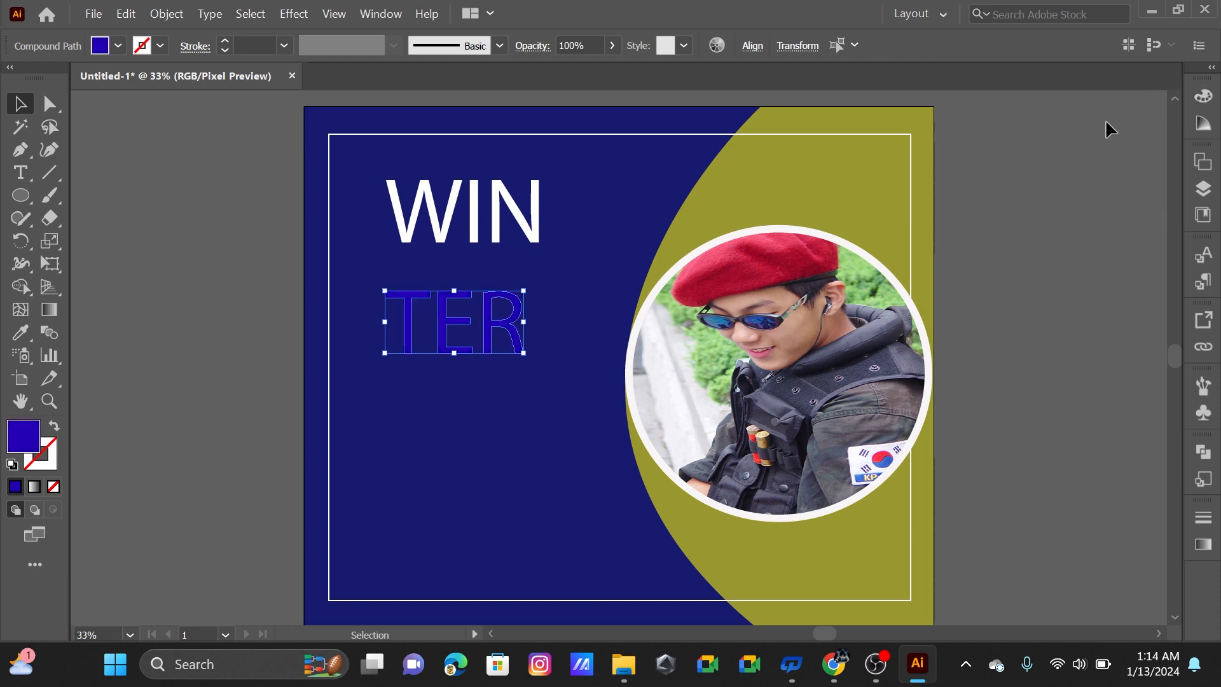
- Nudge the TER letters up close beneath WIN and right until they are roughly centered under it
left_click_drag(499, 313, 499, 313)
key("Up")
key("Up")
key("Up")
key("Up")
key("Up")
key("Up")
key("Up")
key("Up")
key("Up")
key("Up")
key("Up")
key("Up")
key("Up")
key("Up")
key("Up")
key("Up")
key("Up")
key("Up")
key("Up")
key("Up")
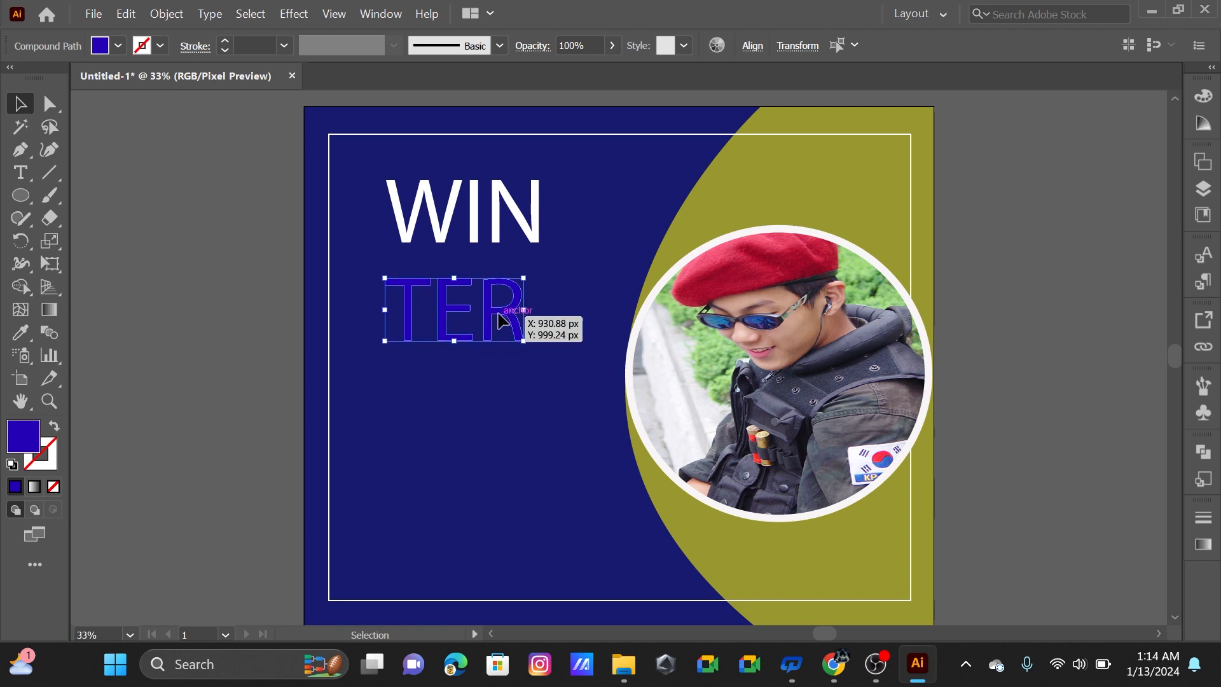
key("Up")
key("Up")
key("Up")
key("Up")
key("Up")
key("Up")
key("Up")
key("Up")
key("Up")
key("Up")
key("Up")
key("Up")
key("Up")
key("Up")
key("Up")
key("Up")
key("Up")
key("Up")
key("Up")
key("Up")
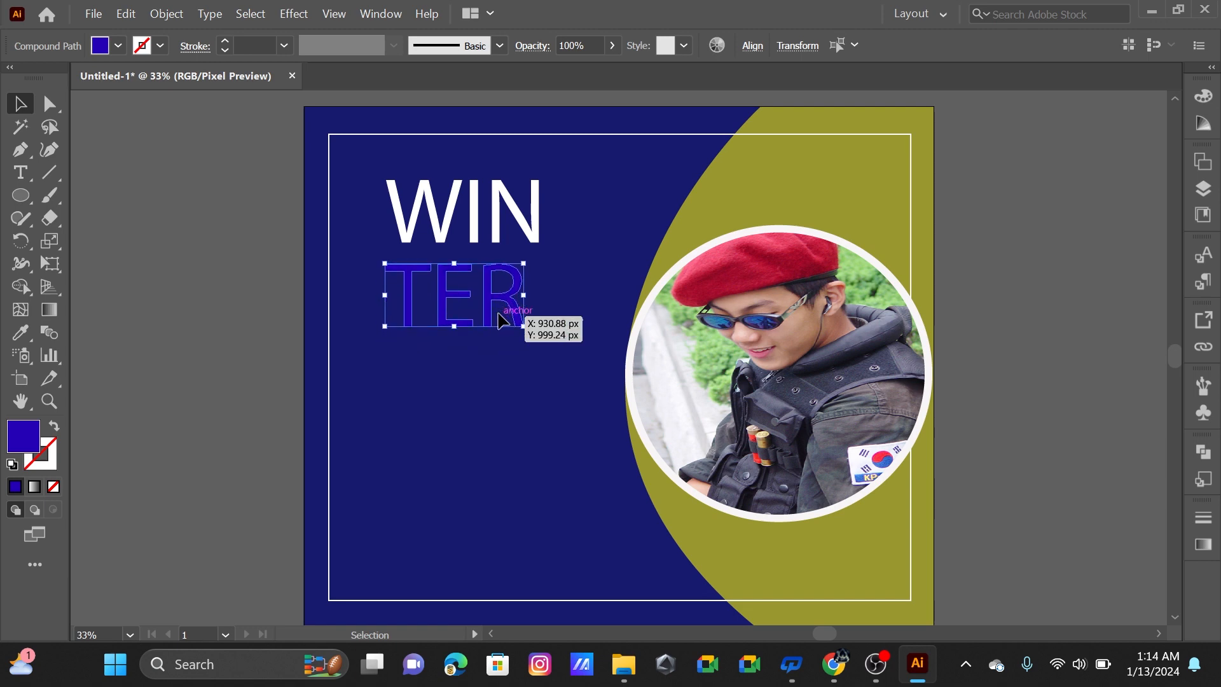
key("Right")
key("Right")
key("Right")
key("Right")
key("Right")
key("Right")
key("Right")
key("Right")
key("Right")
key("Right")
key("Right")
key("Right")
key("Right")
key("Right")
key("Right")
key("Right")
key("Right")
key("Right")
key("Right")
key("Right")
key("Right")
key("Right")
key("Right")
key("Right")
key("Right")
key("Right")
key("Right")
key("Right")
key("Right")
key("Right")
key("Right")
key("Right")
key("Right")
key("Right")
key("Right")
key("Right")
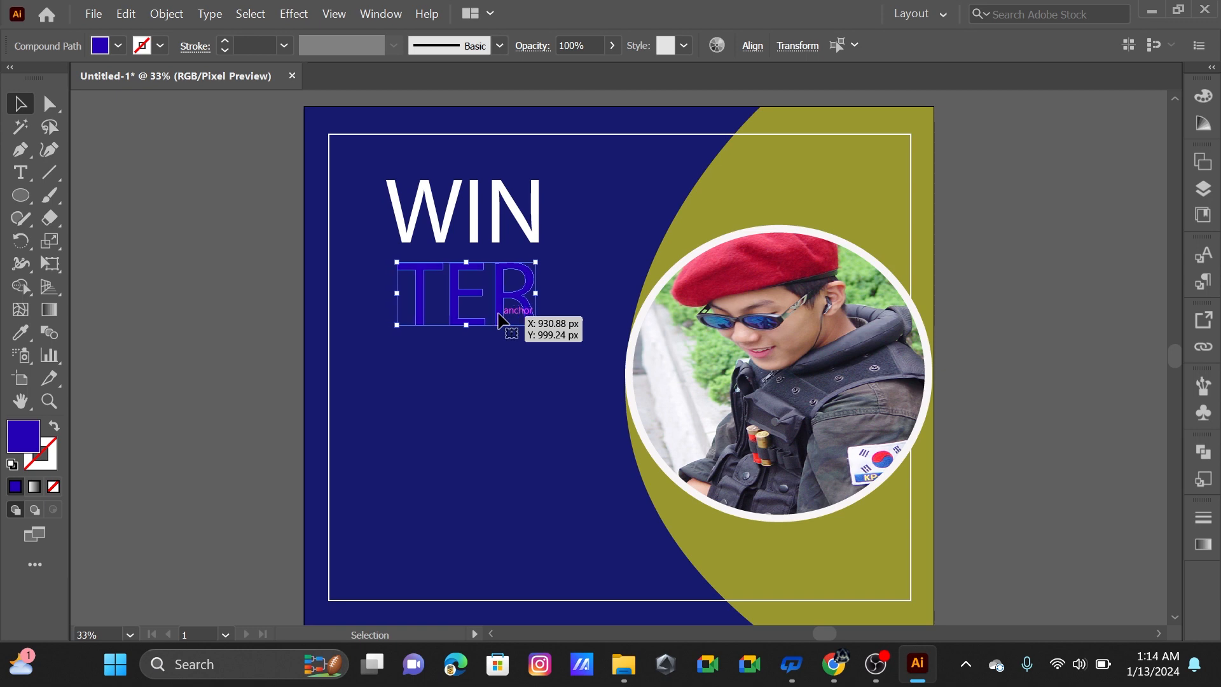
key("Left")
key("Left")
key("Left")
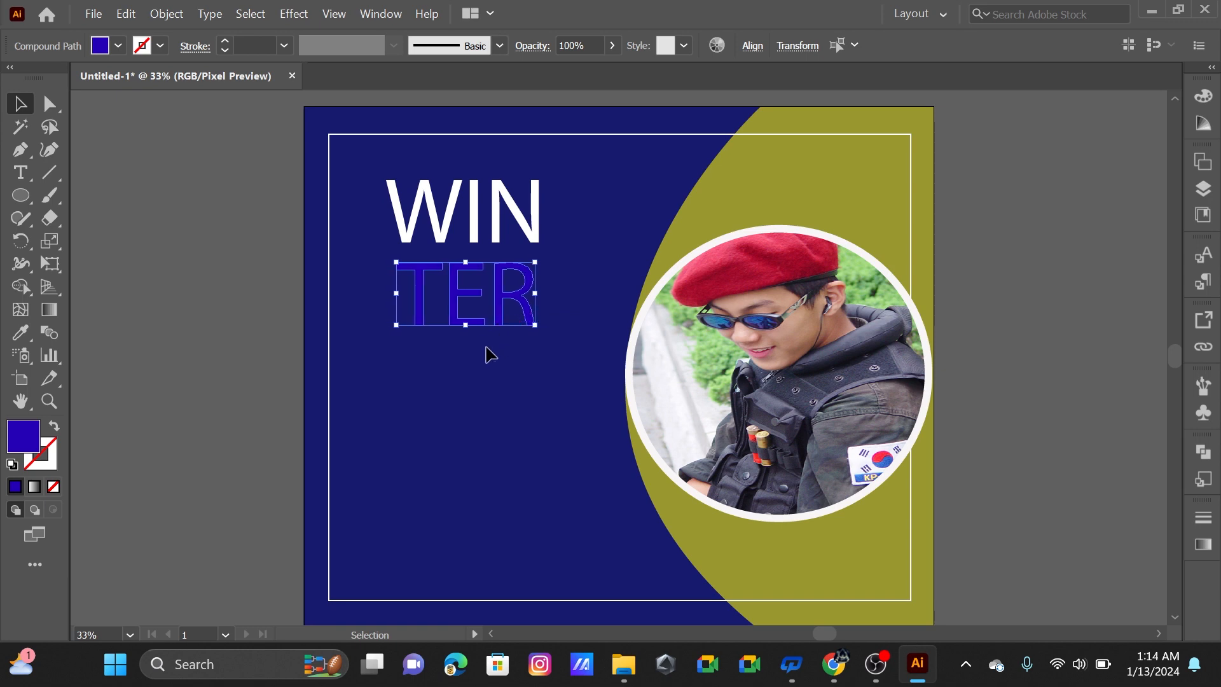
- Widen the TER letters on both sides to match the width of WIN and move them up close beneath it
left_click_drag(396, 293, 386, 293)
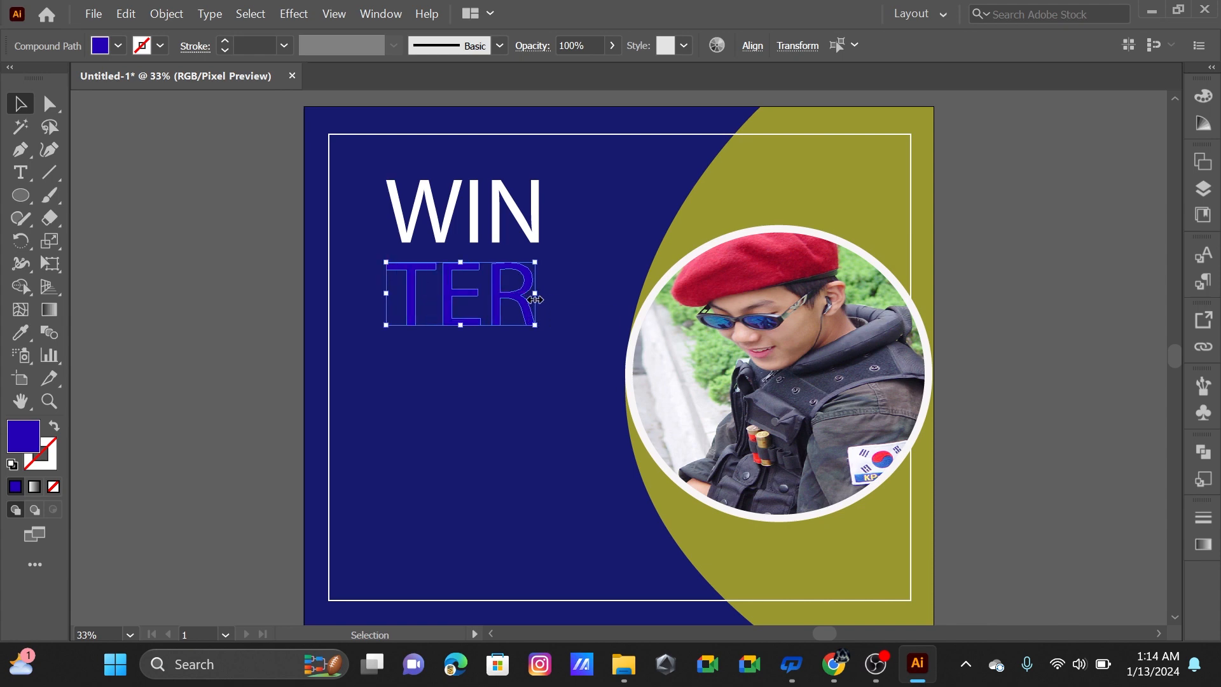
left_click_drag(536, 295, 540, 295)
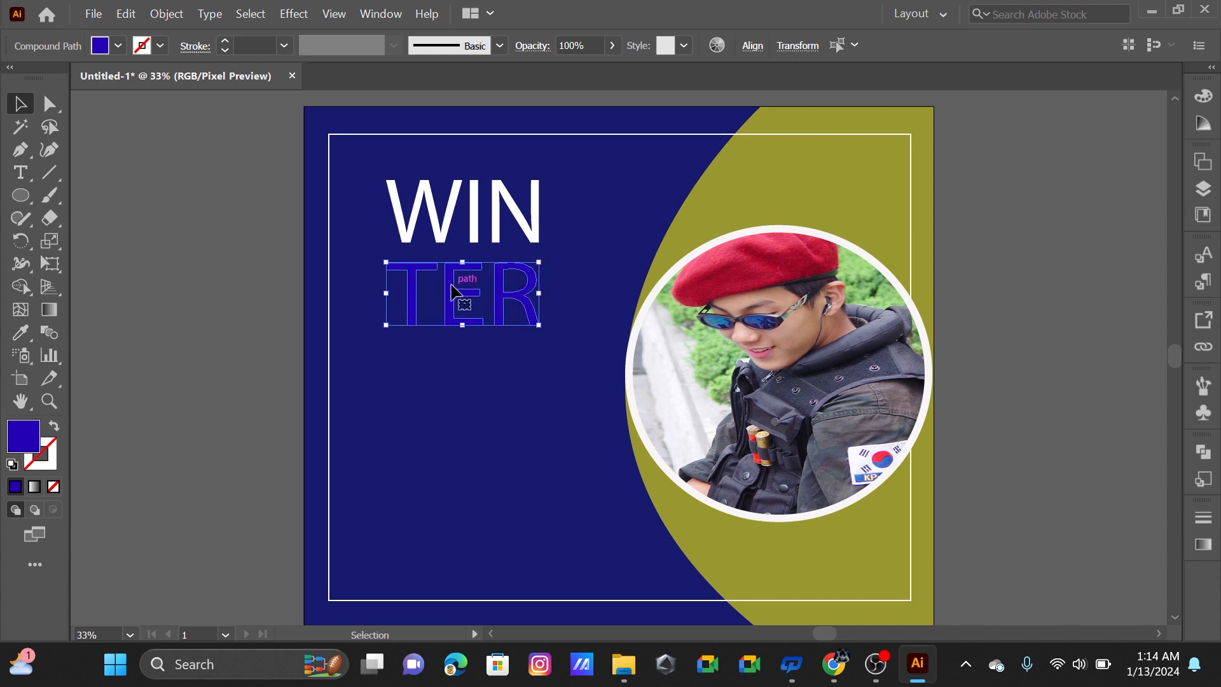
left_click_drag(454, 291, 455, 283)
left_click(470, 351)
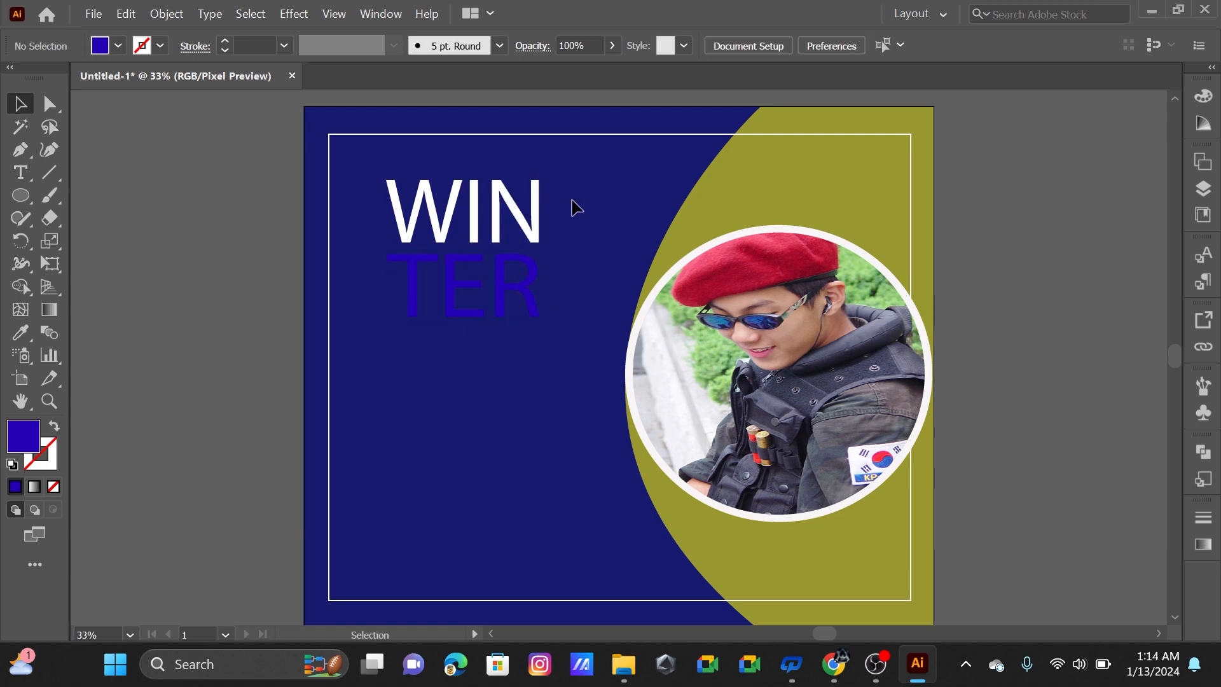
- Group the WIN and TER letters and move the group slightly down and left on the blue area
left_click_drag(573, 204, 402, 305)
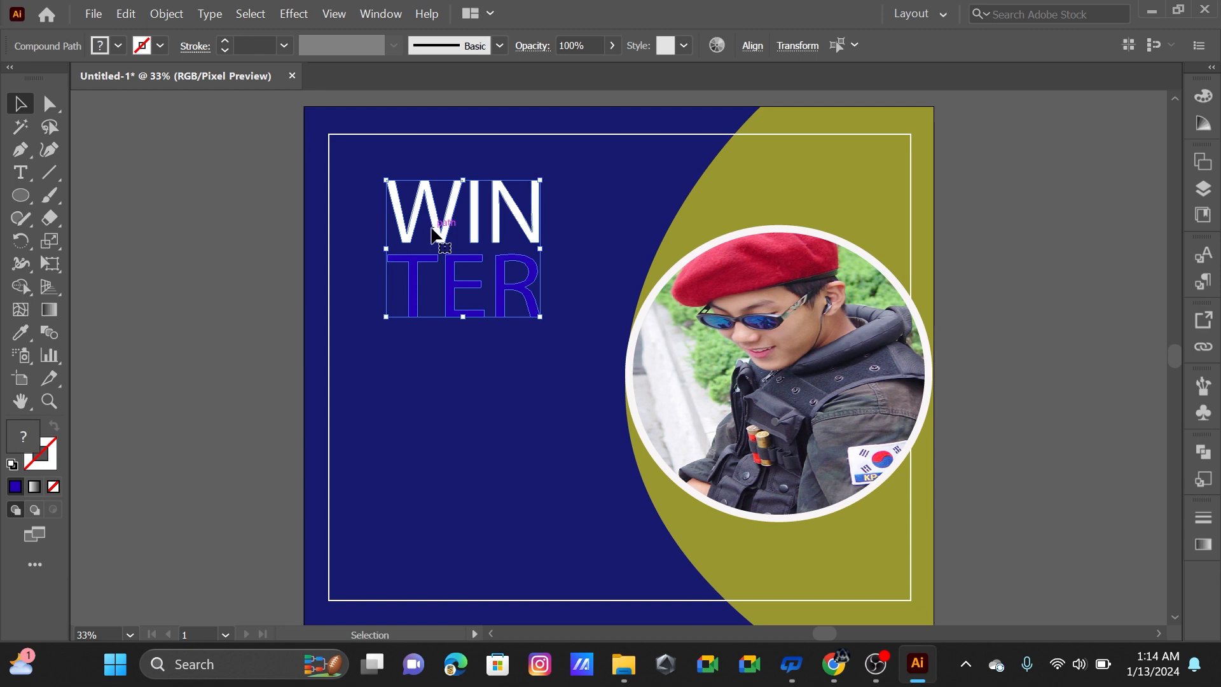
key("ctrl+g")
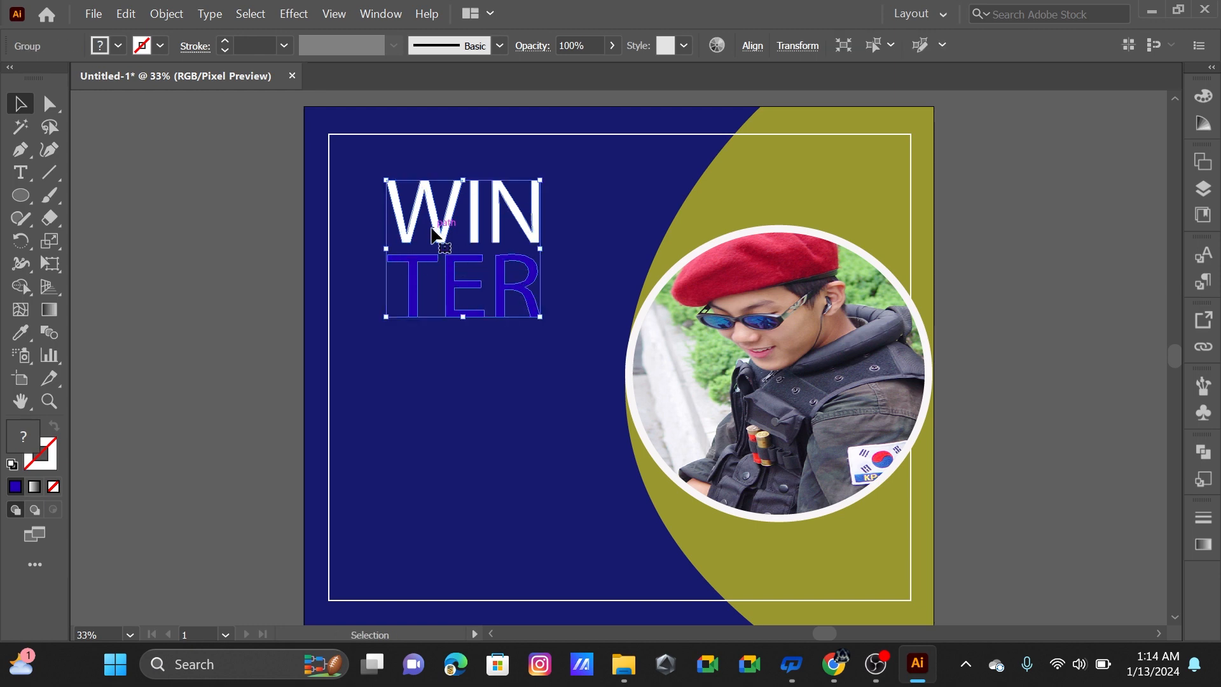
left_click(426, 442)
left_click_drag(464, 289, 452, 318)
left_click(470, 432)
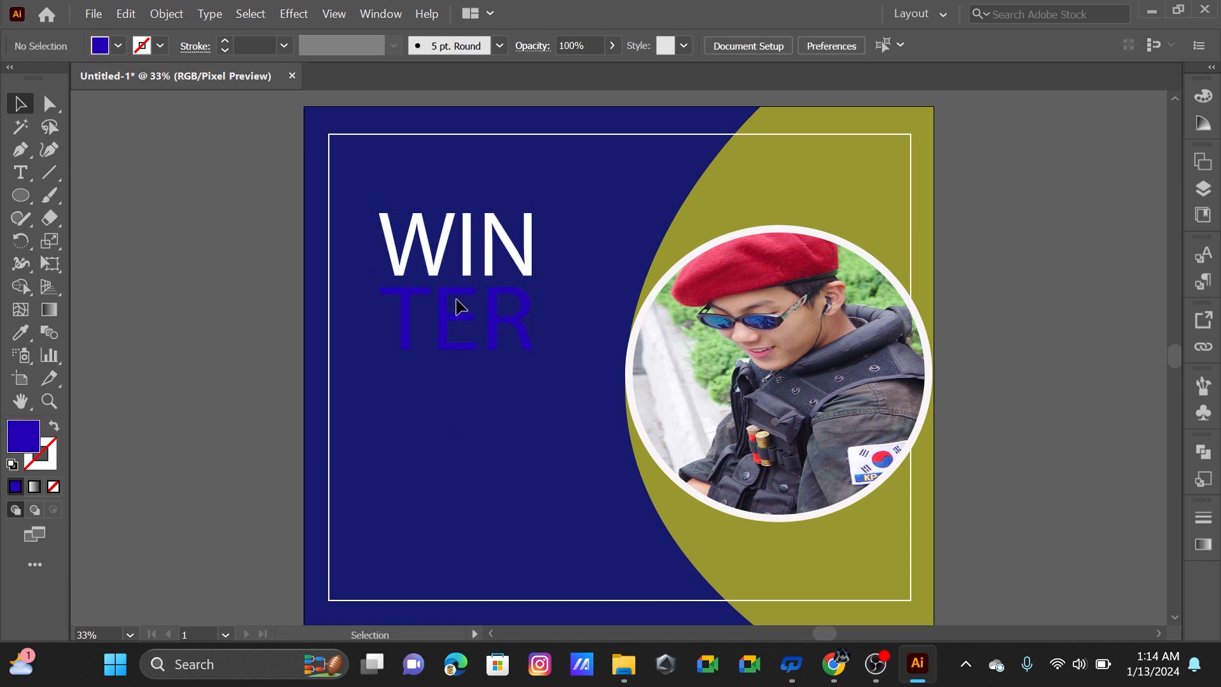
left_click(26, 174)
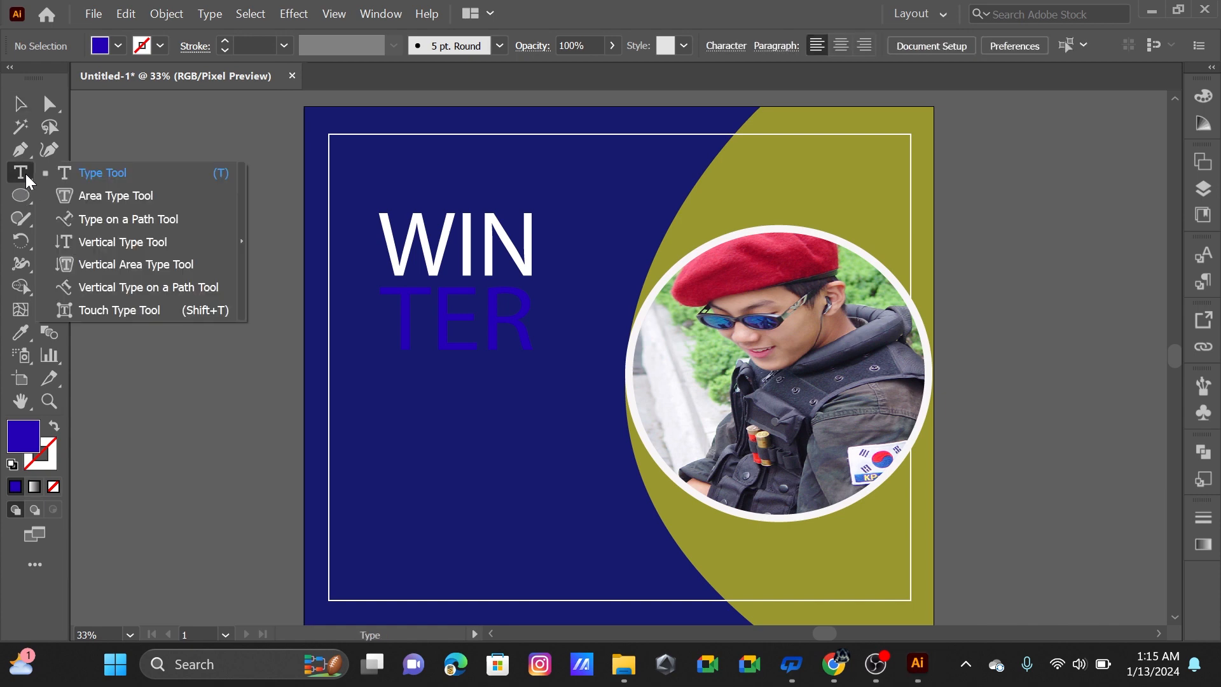
left_click(157, 407)
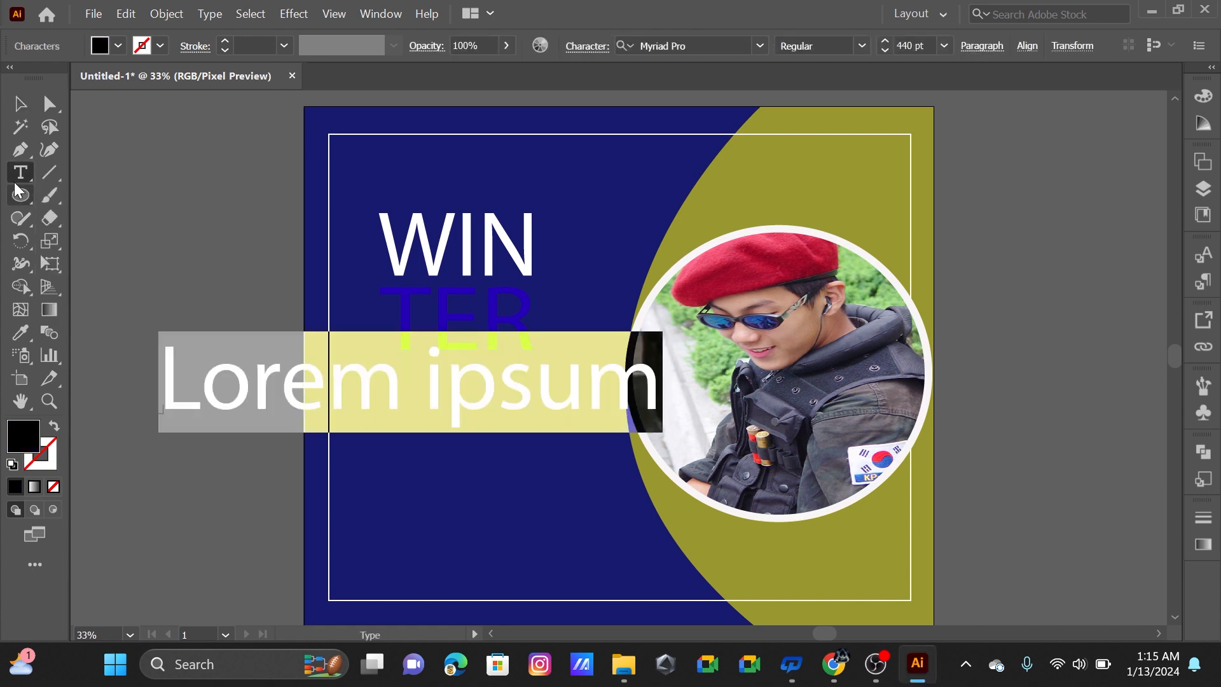
key("ctrl+z")
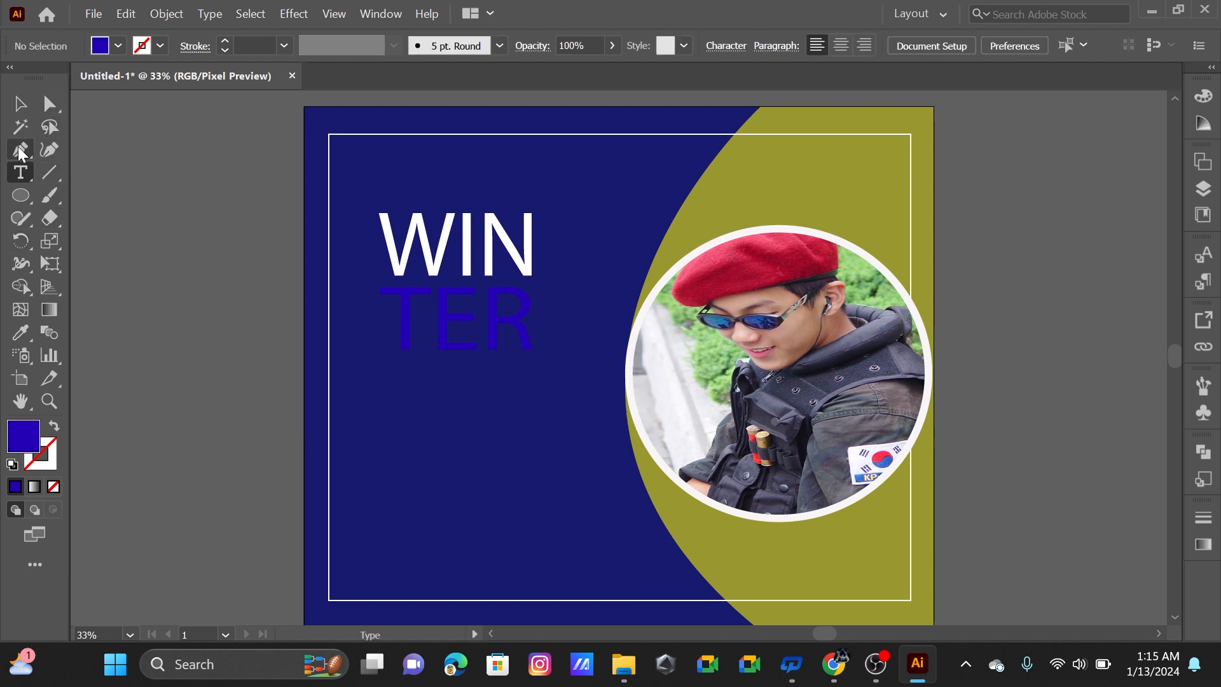
- Draw a vertical Pen line about 1180 px long from below TER up to the W's upper-left corner, with a blue stroke and no fill
left_click(20, 150)
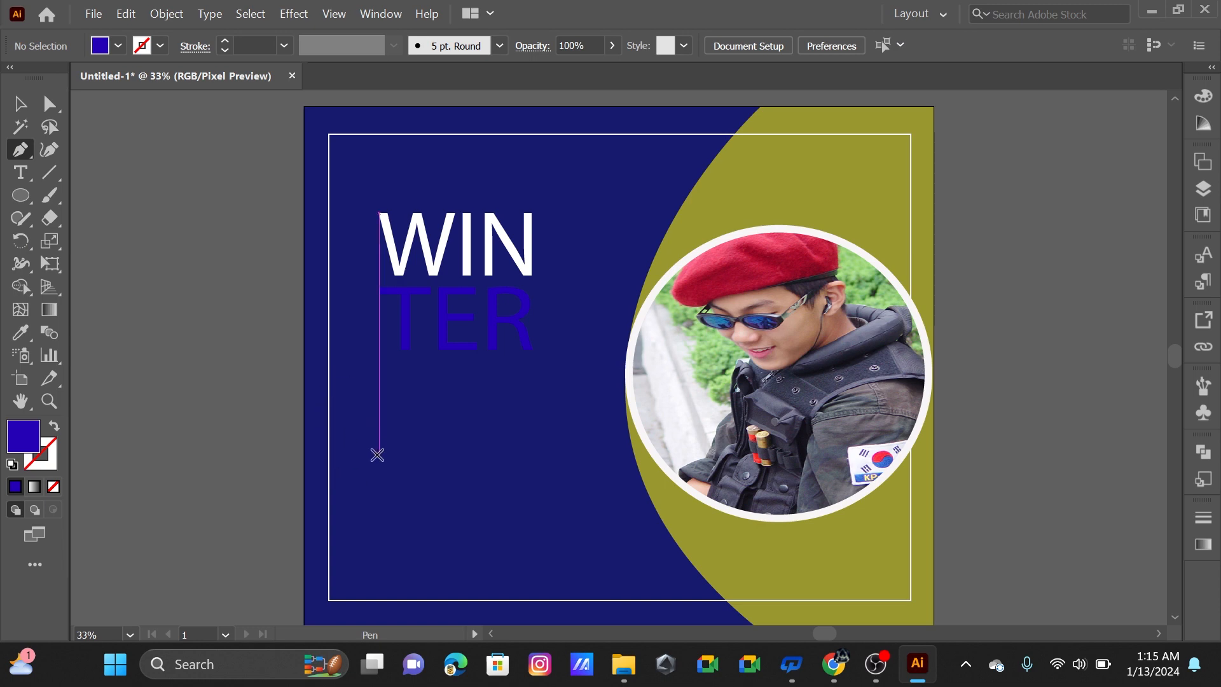
left_click(378, 466)
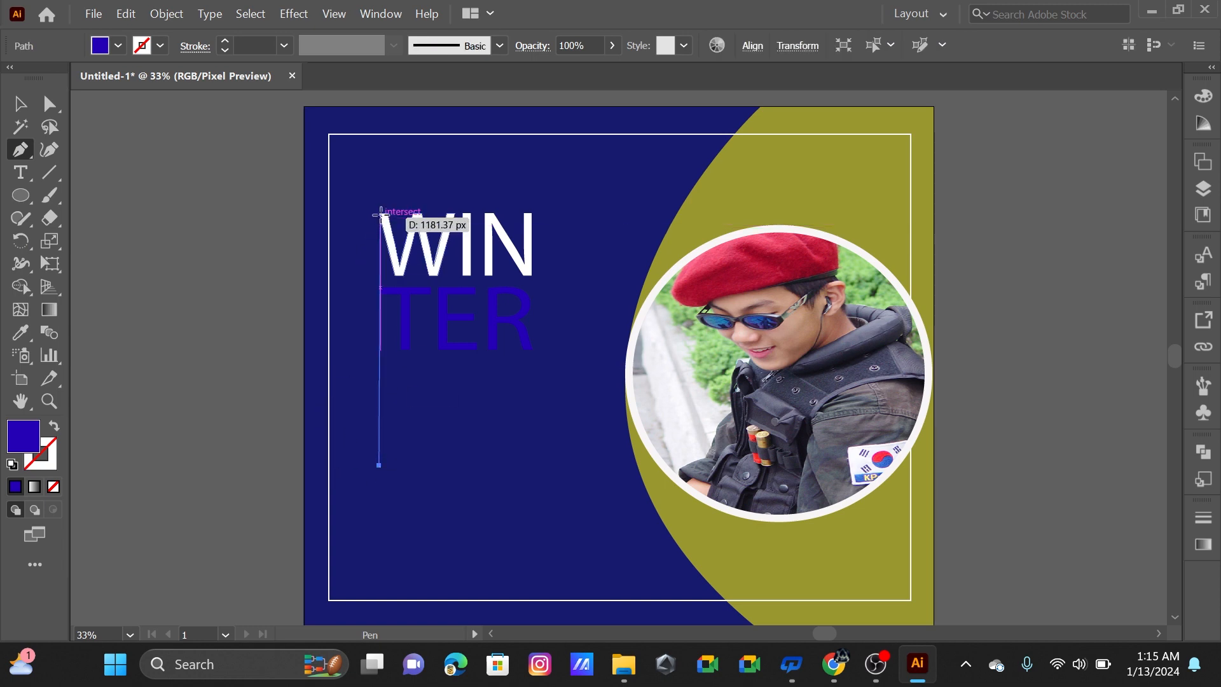
left_click(378, 213)
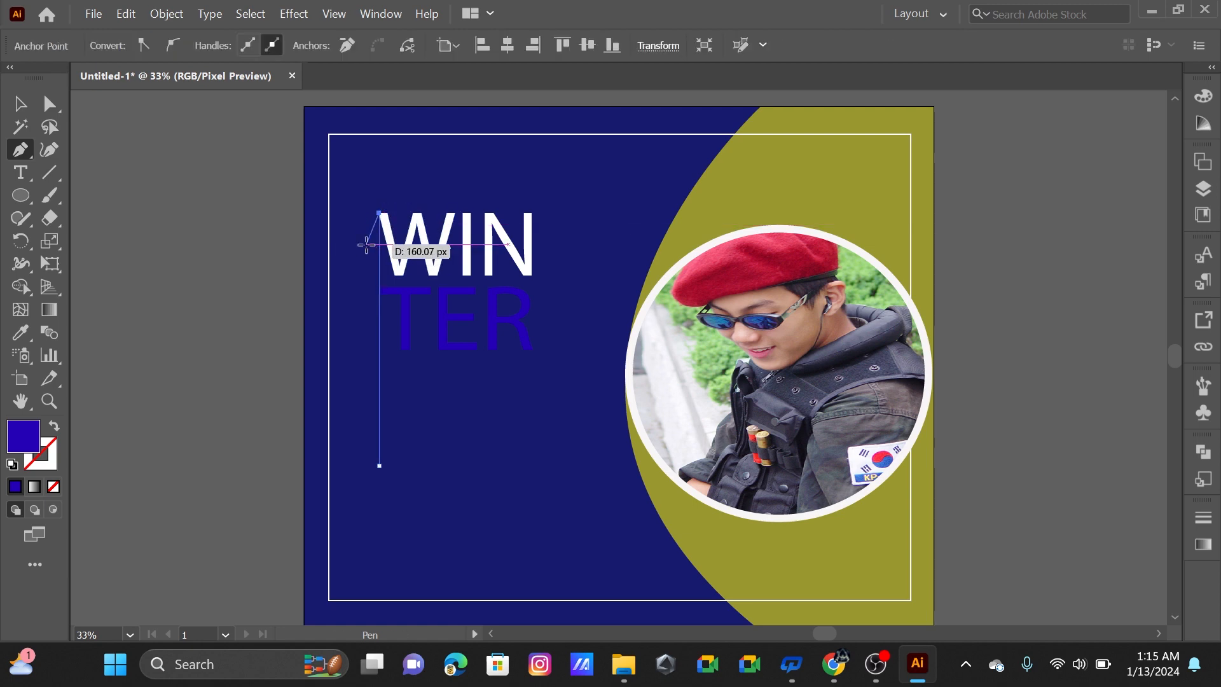
key("v")
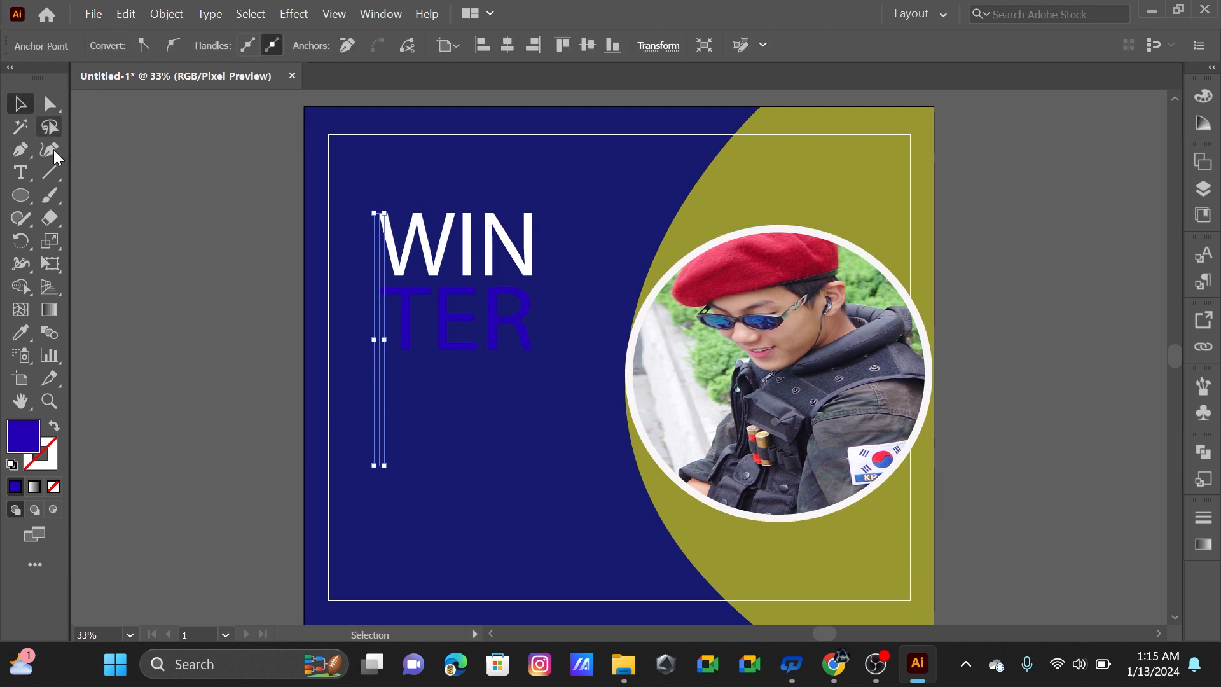
left_click(55, 426)
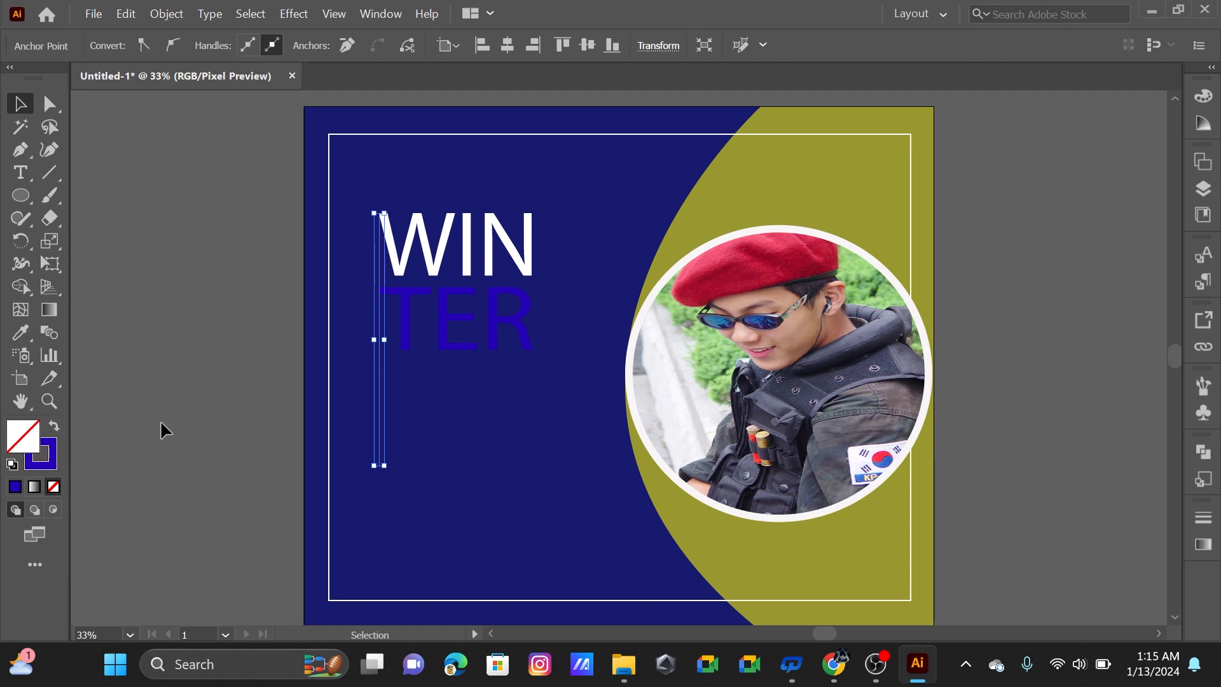
left_click(162, 419)
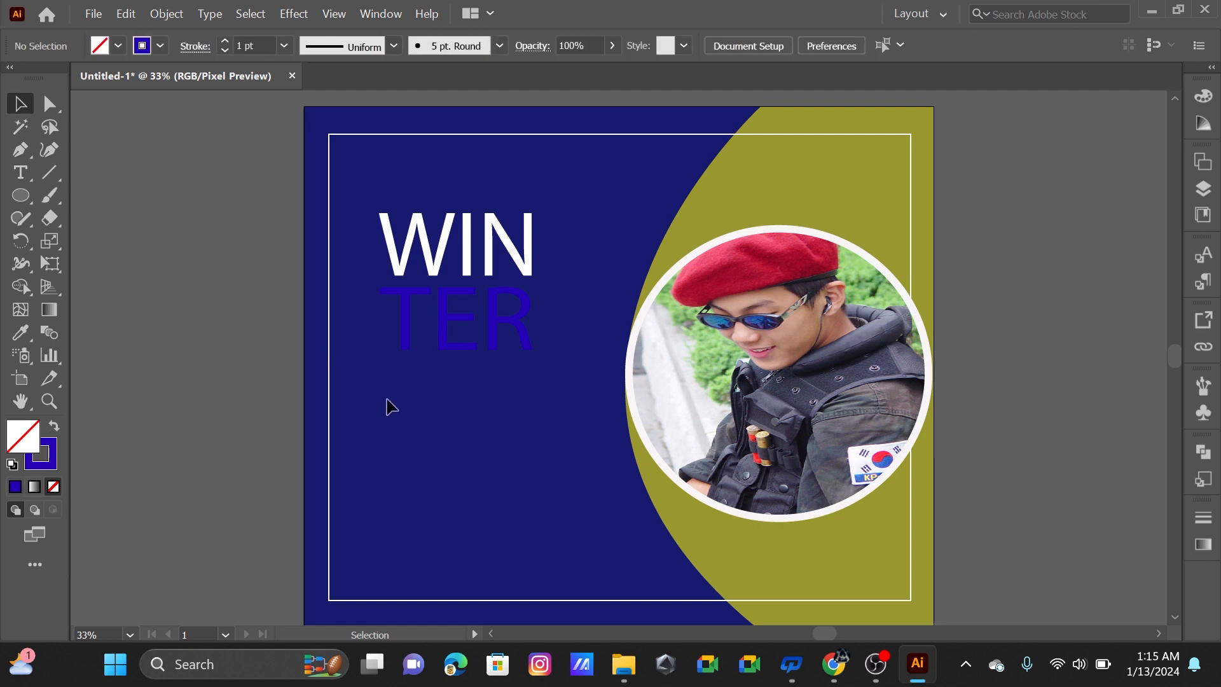
- Add type on a path along the vertical line, set at 200 pt and reading END OF
left_click(21, 172)
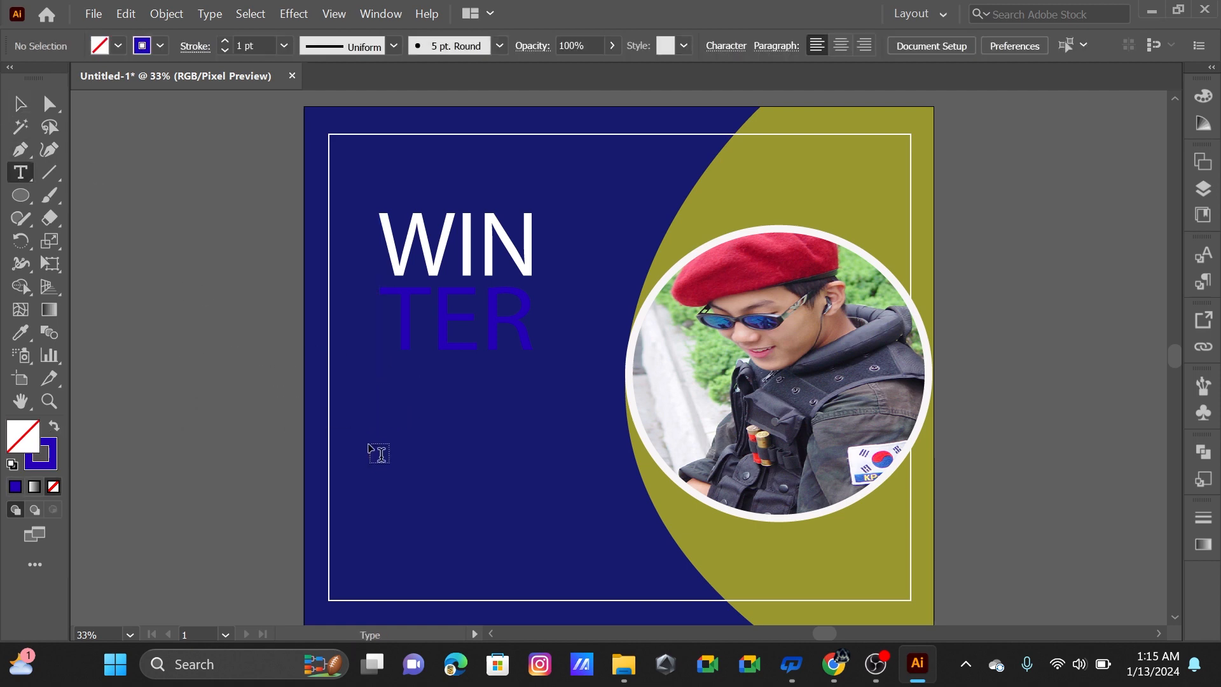
left_click(22, 173)
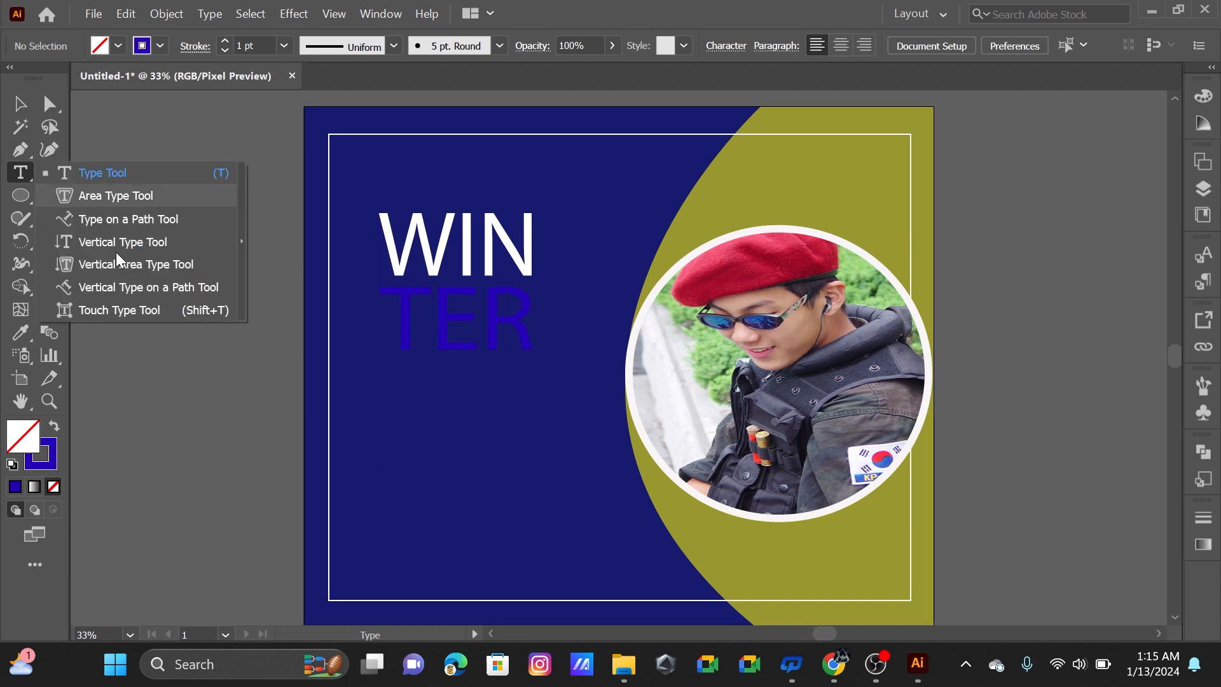
left_click(74, 219)
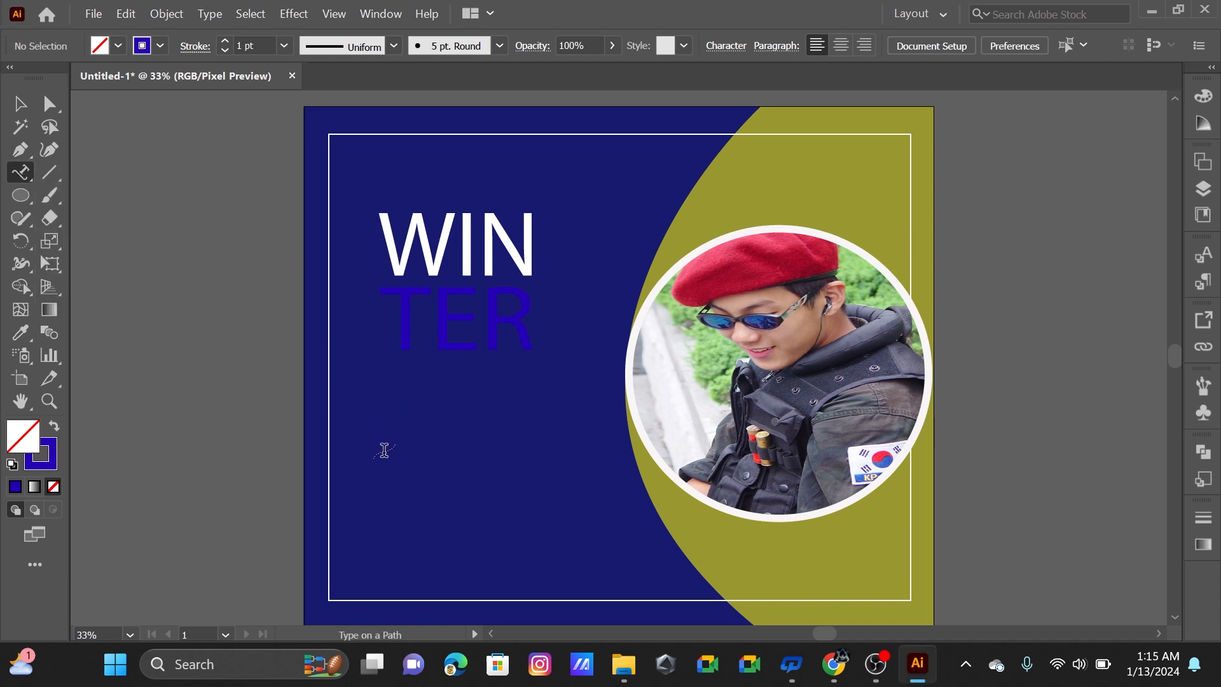
left_click(380, 446)
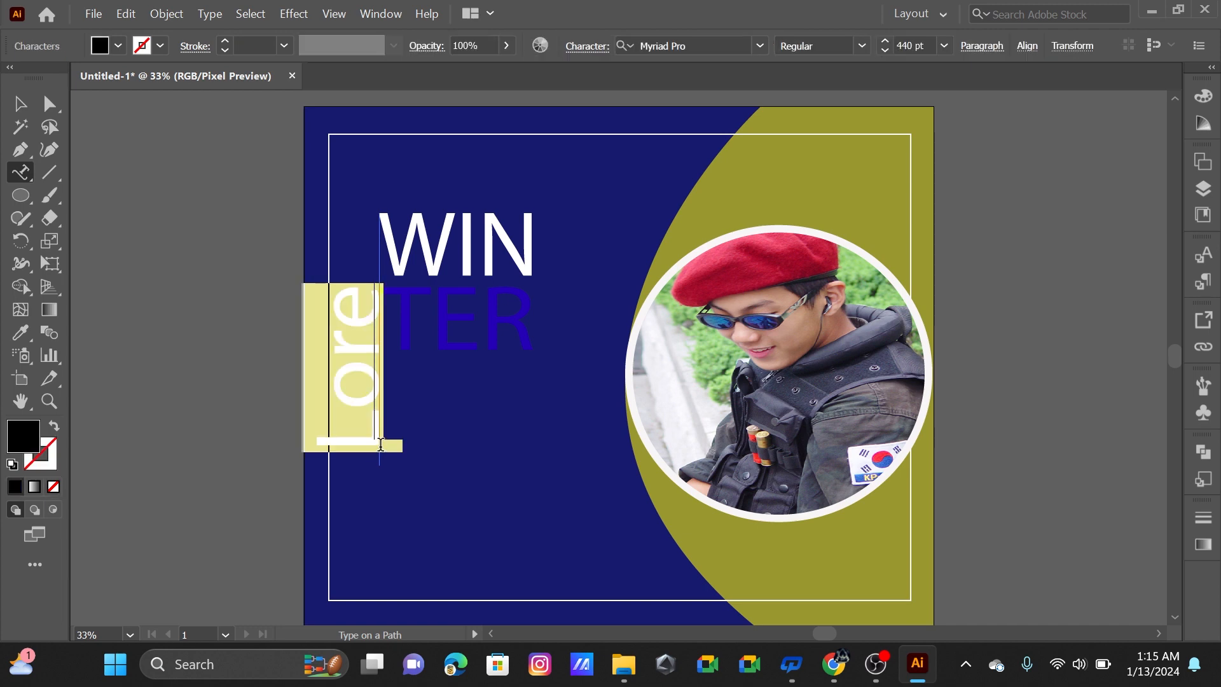
left_click(946, 46)
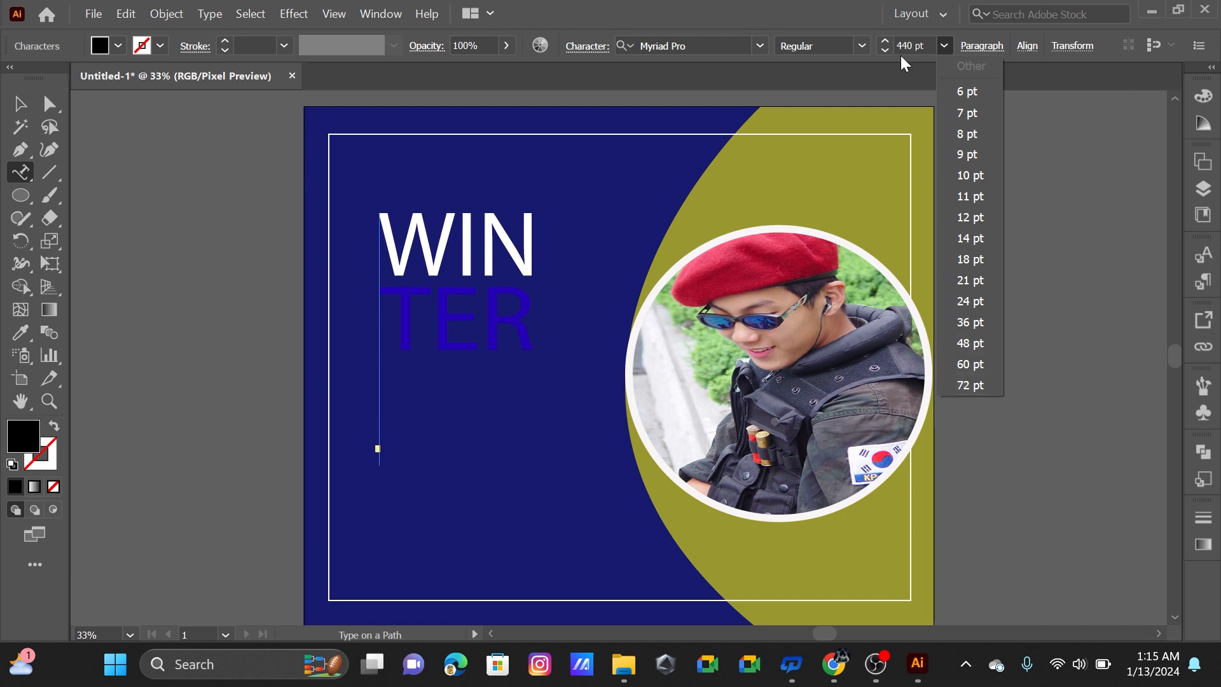
left_click(926, 44)
left_click(919, 44)
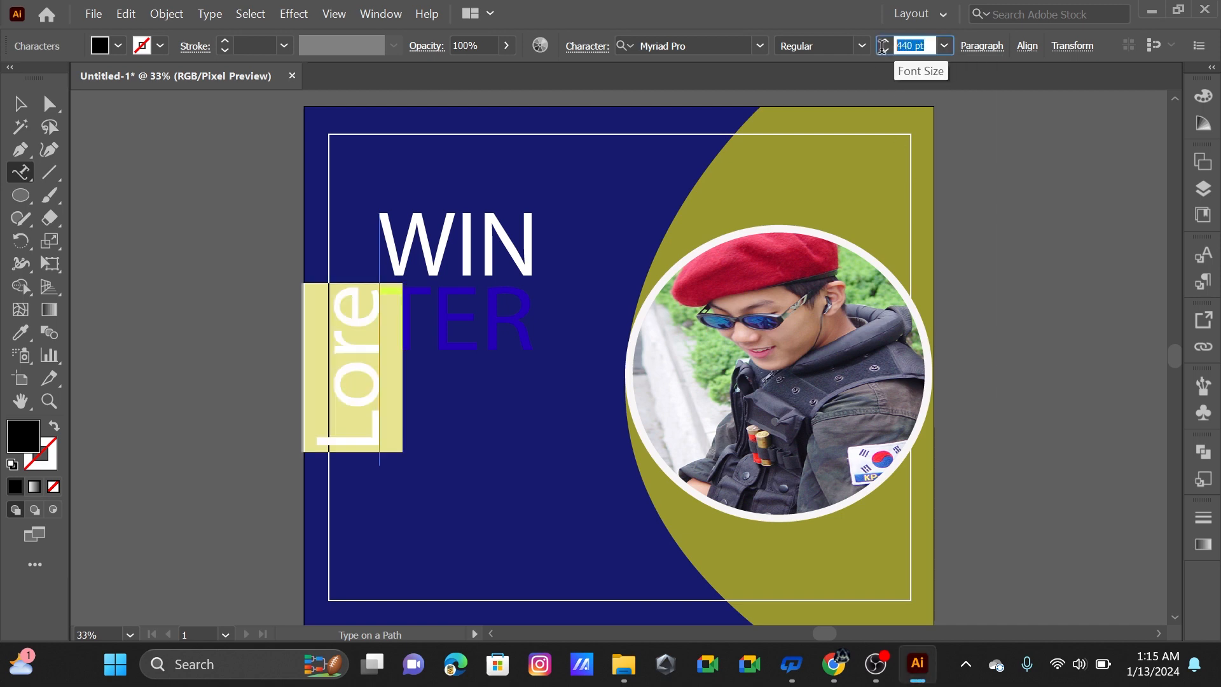
type("200")
key("Return")
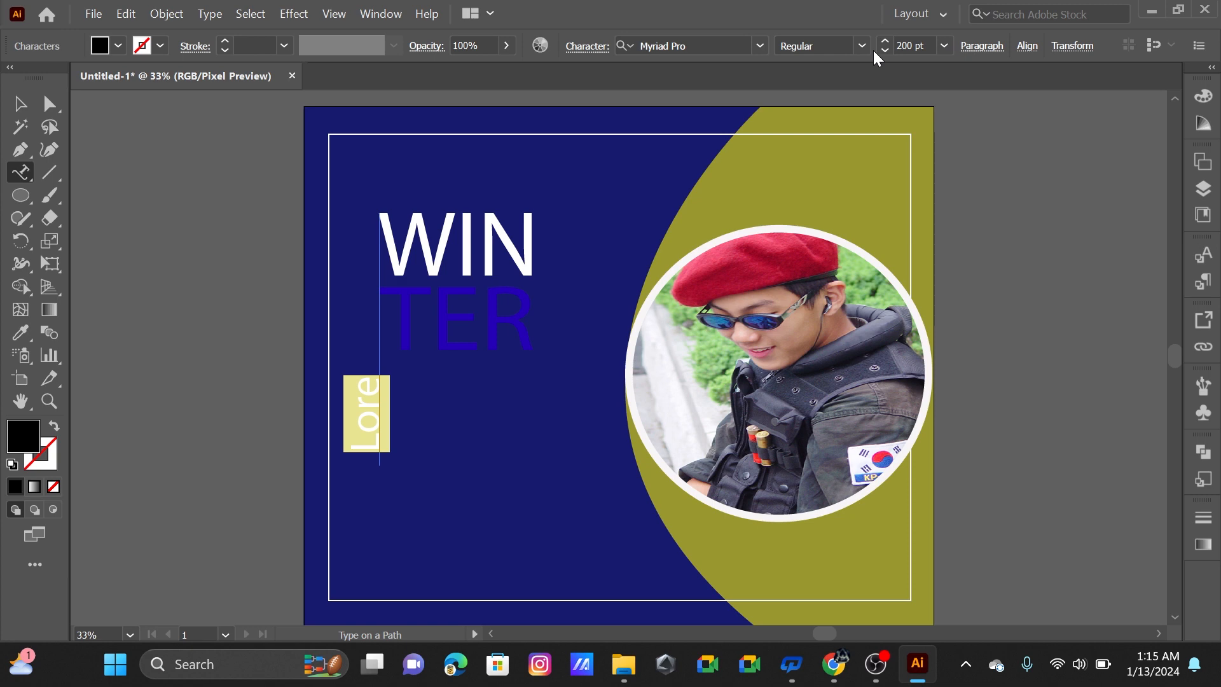
type("EN")
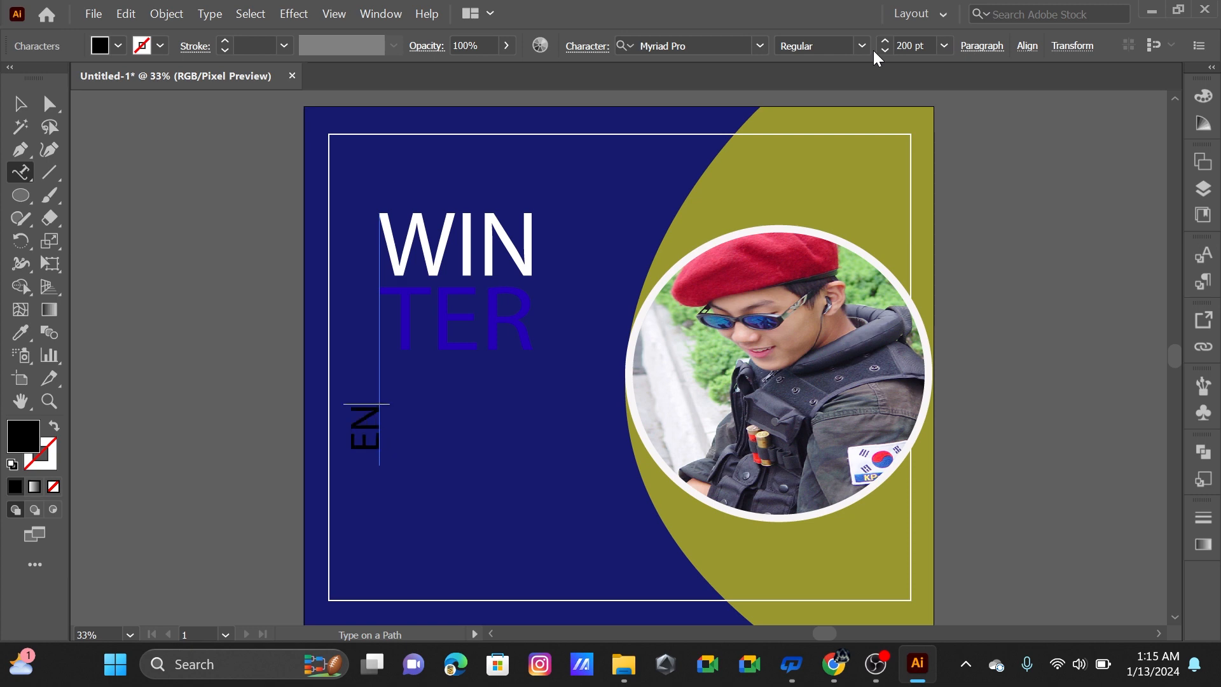
type("D OF")
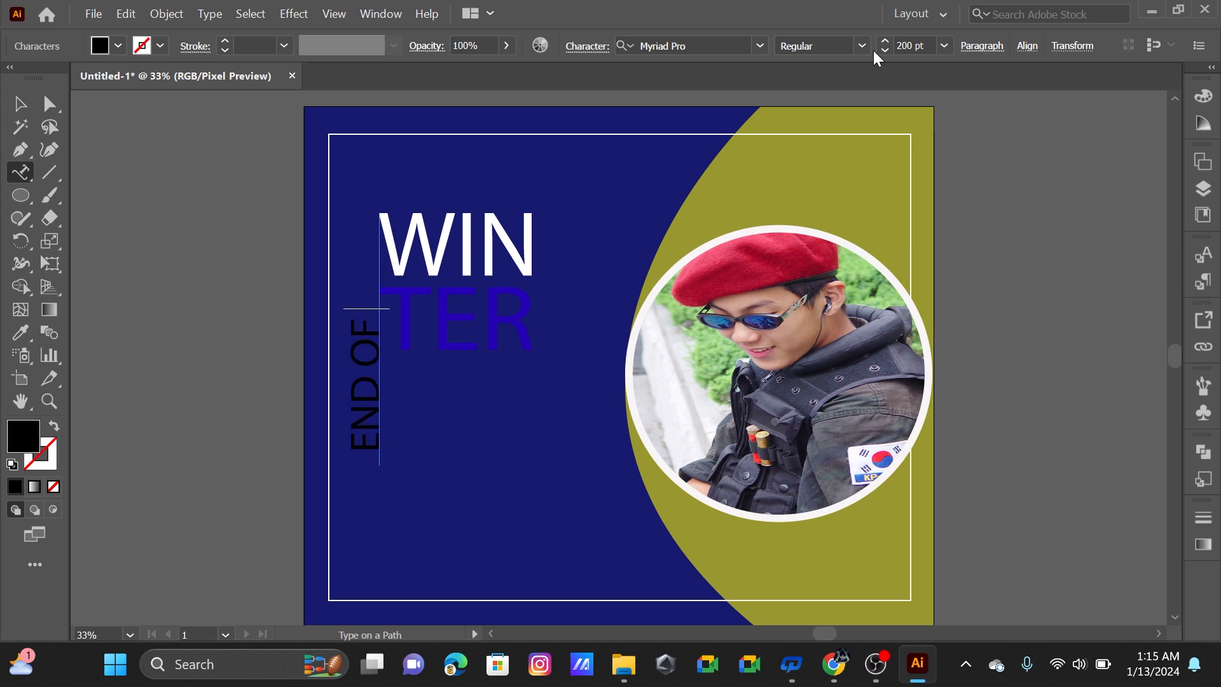
type(" SEASO")
key("Escape")
key("ctrl+z")
key("ctrl+z")
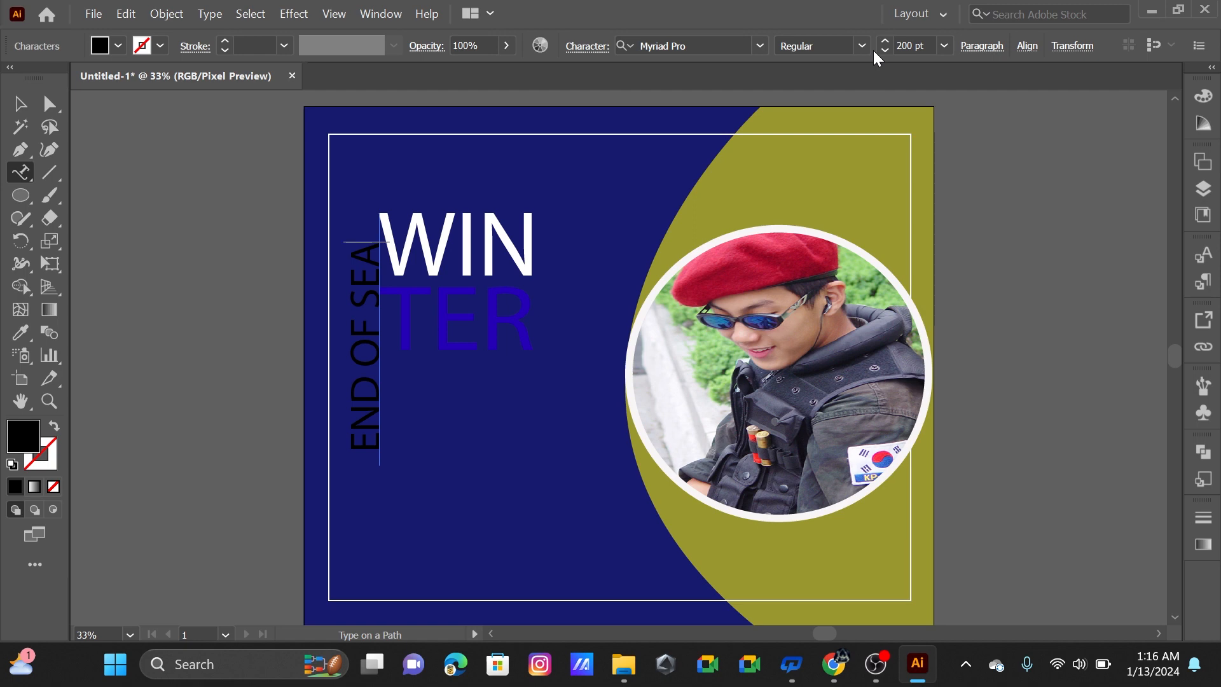
type("S")
key("BackSpace")
key("BackSpace")
key("BackSpace")
key("BackSpace")
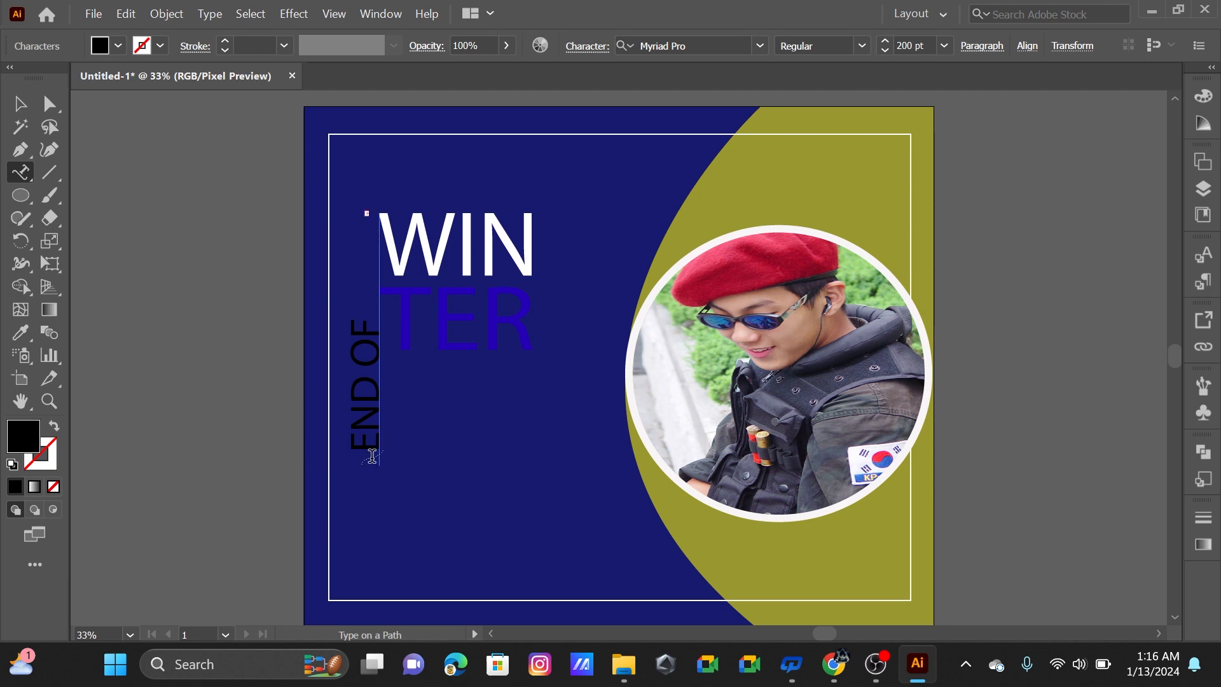
- Select the whole END OF path text and reduce its size to 158 pt
left_click(365, 410)
left_click(793, 356)
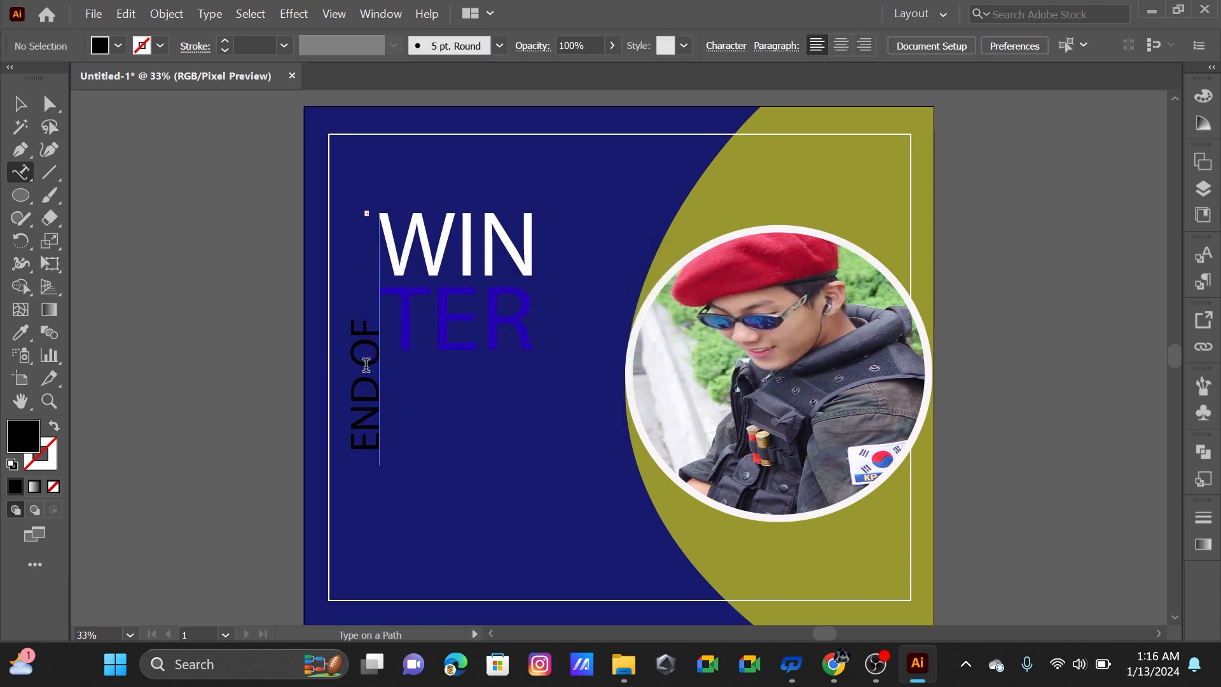
double_click(371, 376)
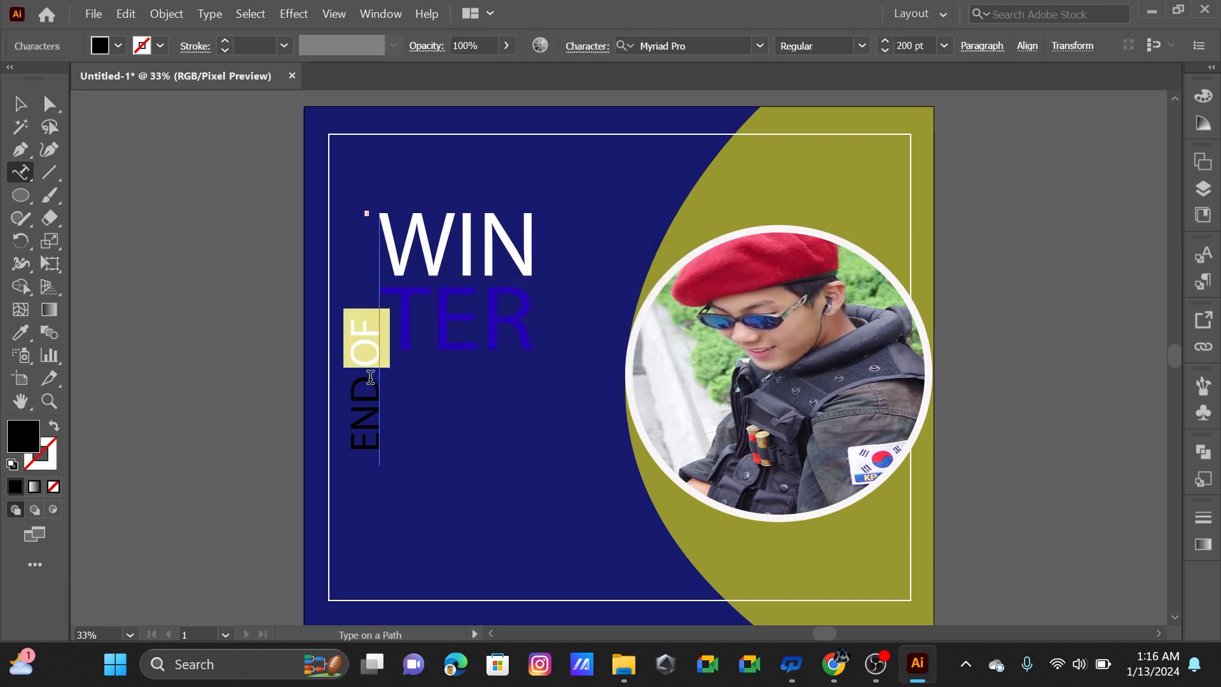
left_click(367, 437)
left_click(792, 356)
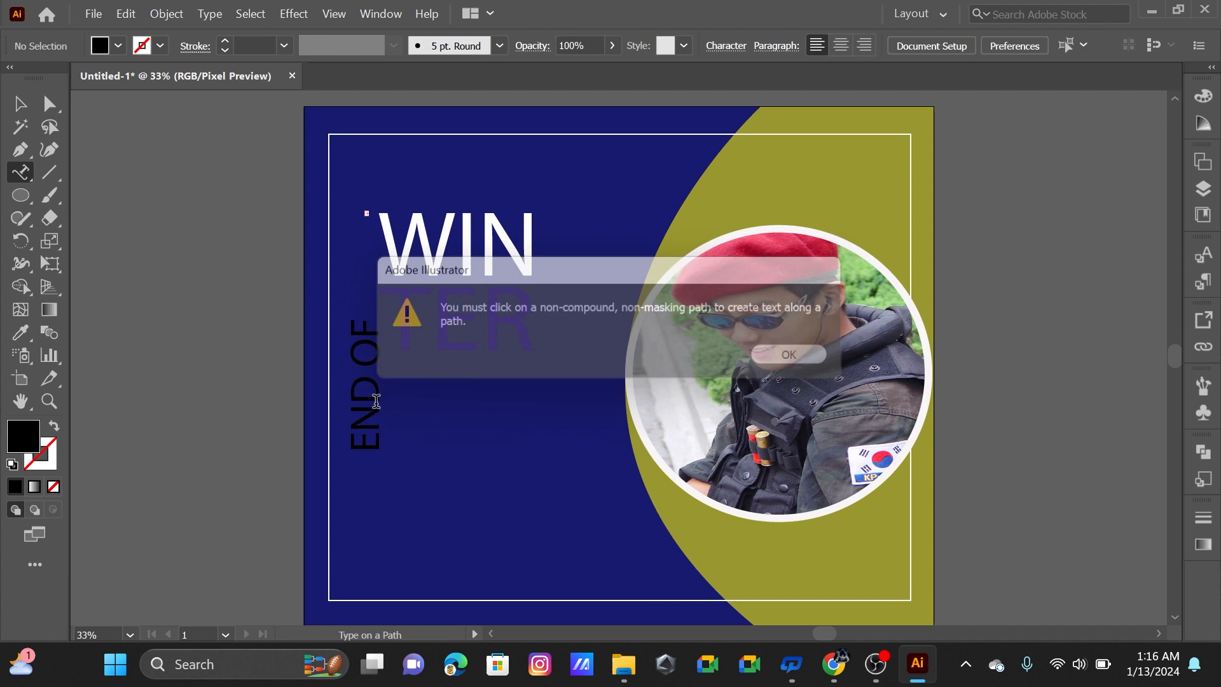
double_click(364, 439)
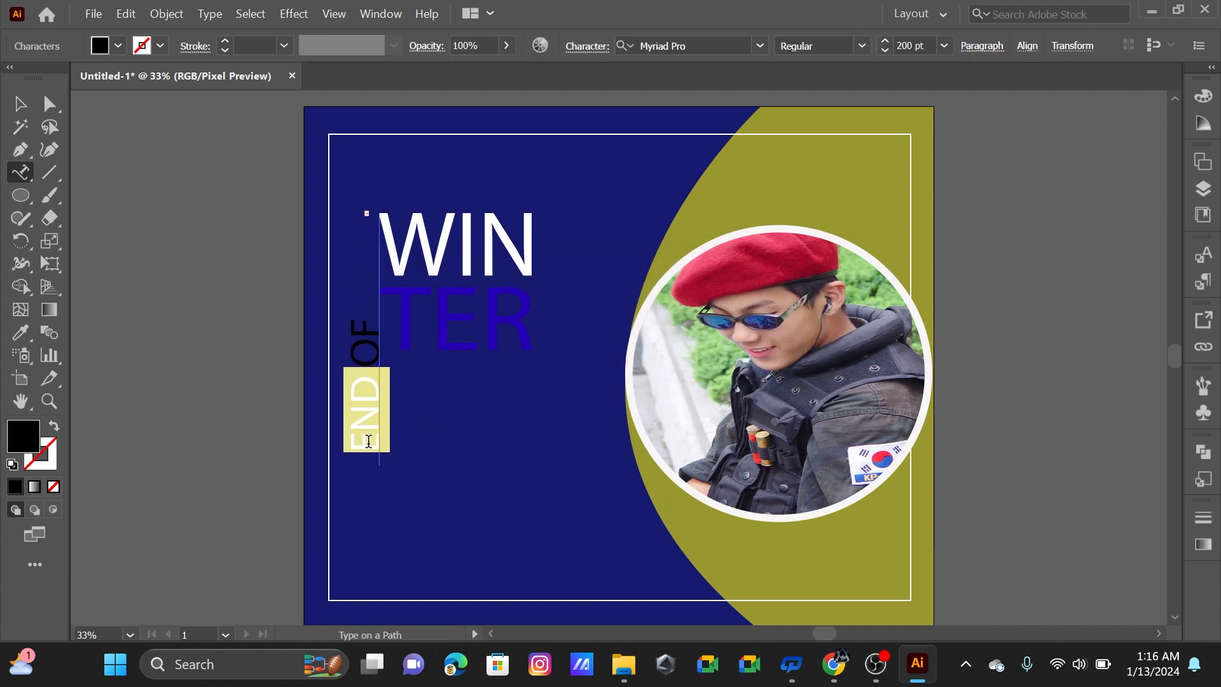
left_click_drag(368, 441, 353, 196)
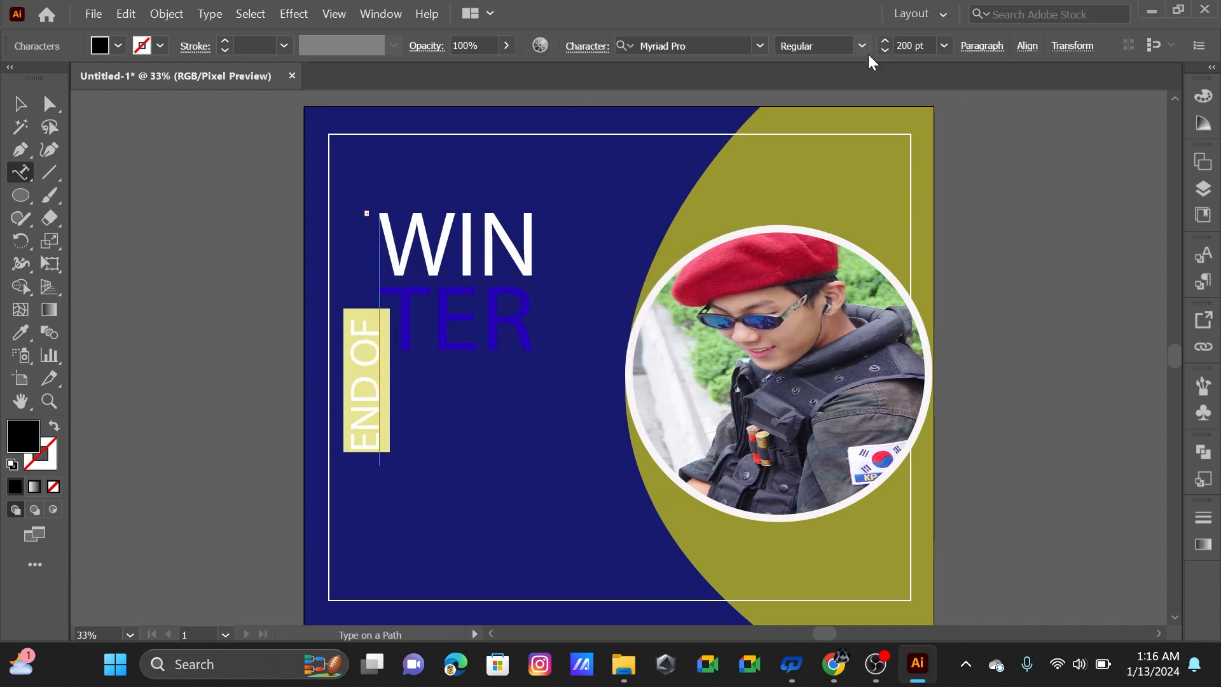
left_click(885, 51)
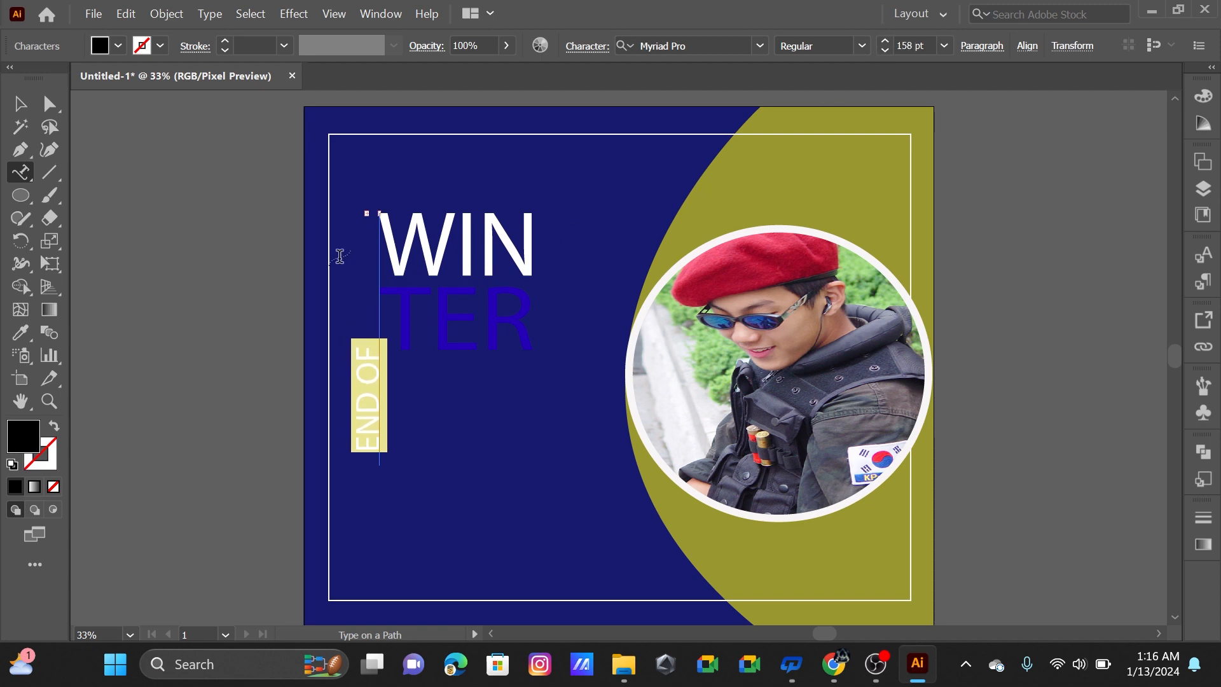
left_click(367, 239)
left_click(789, 354)
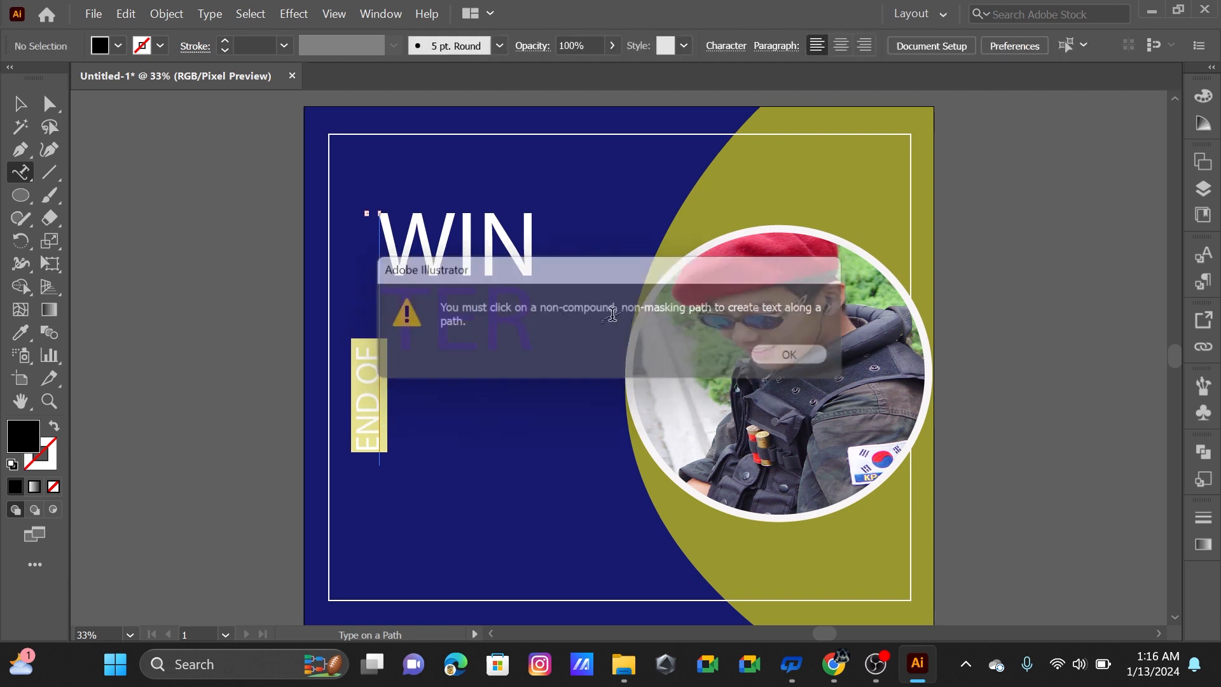
left_click(365, 251)
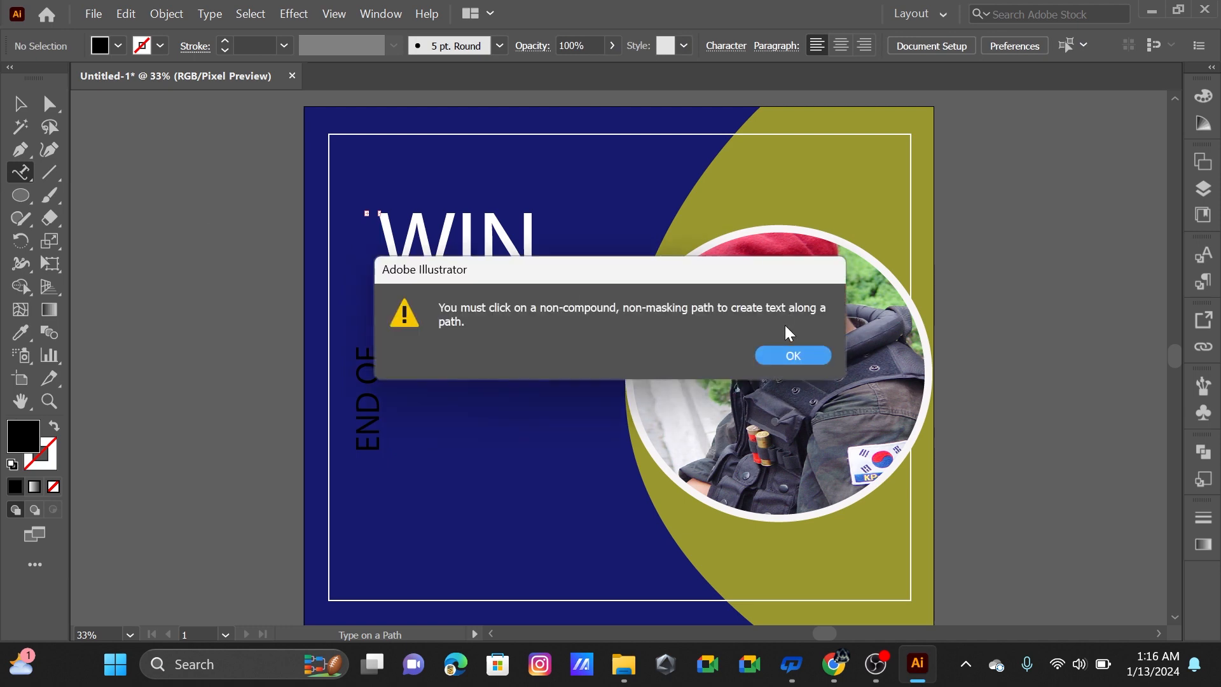
left_click(782, 362)
left_click_drag(367, 354, 366, 351)
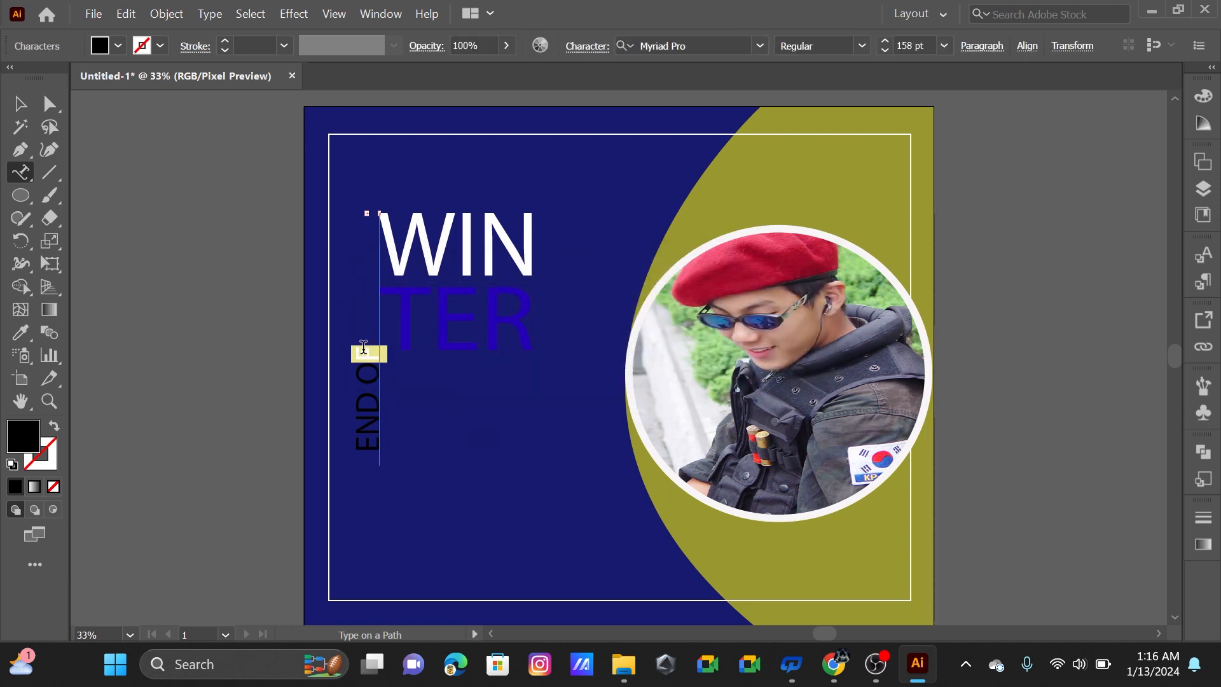
left_click(365, 222)
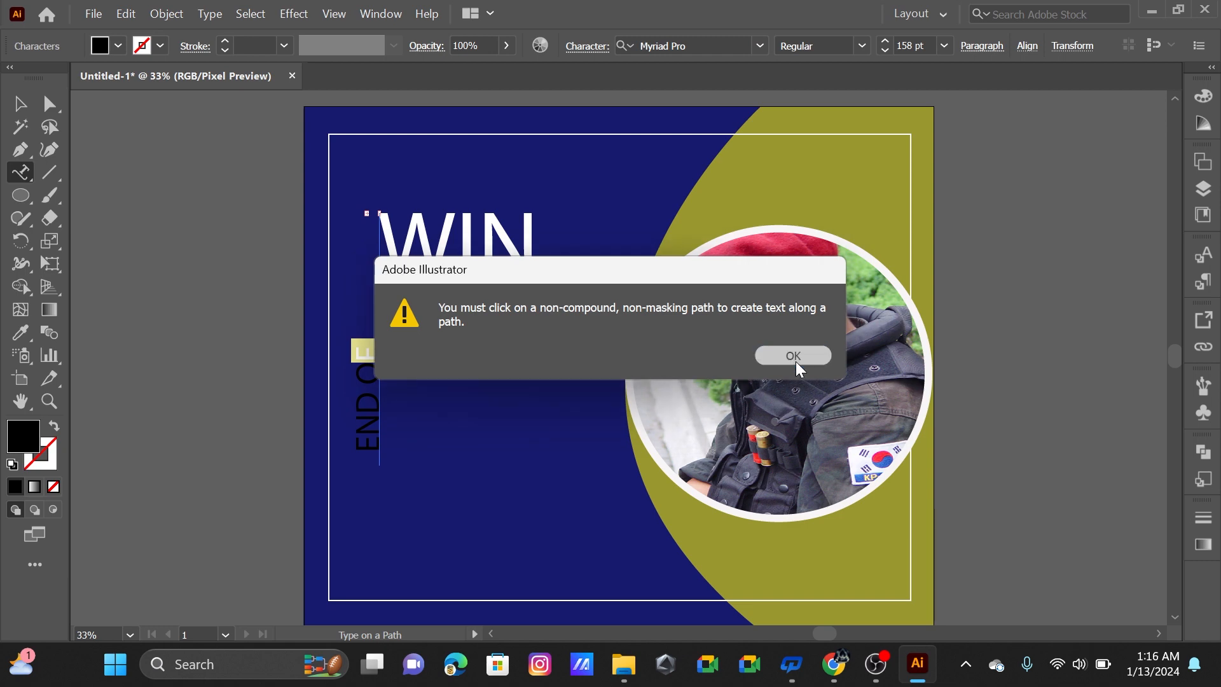
left_click(790, 355)
- Select the whole END OF text on the vertical path and enlarge it to 187 pt
key("ctrl+a")
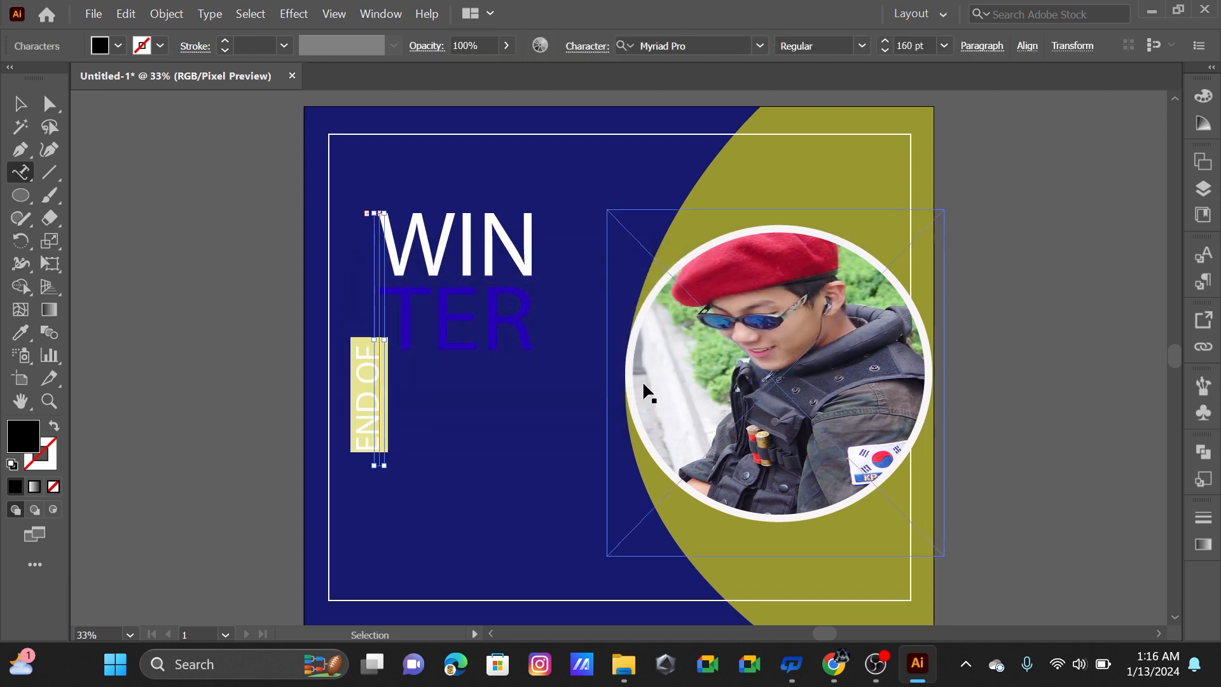
key("ctrl+shift+period")
key("ctrl+shift+period")
key("ctrl+shift+period")
key("ctrl+shift+period")
key("ctrl+shift+period")
key("ctrl+shift+period")
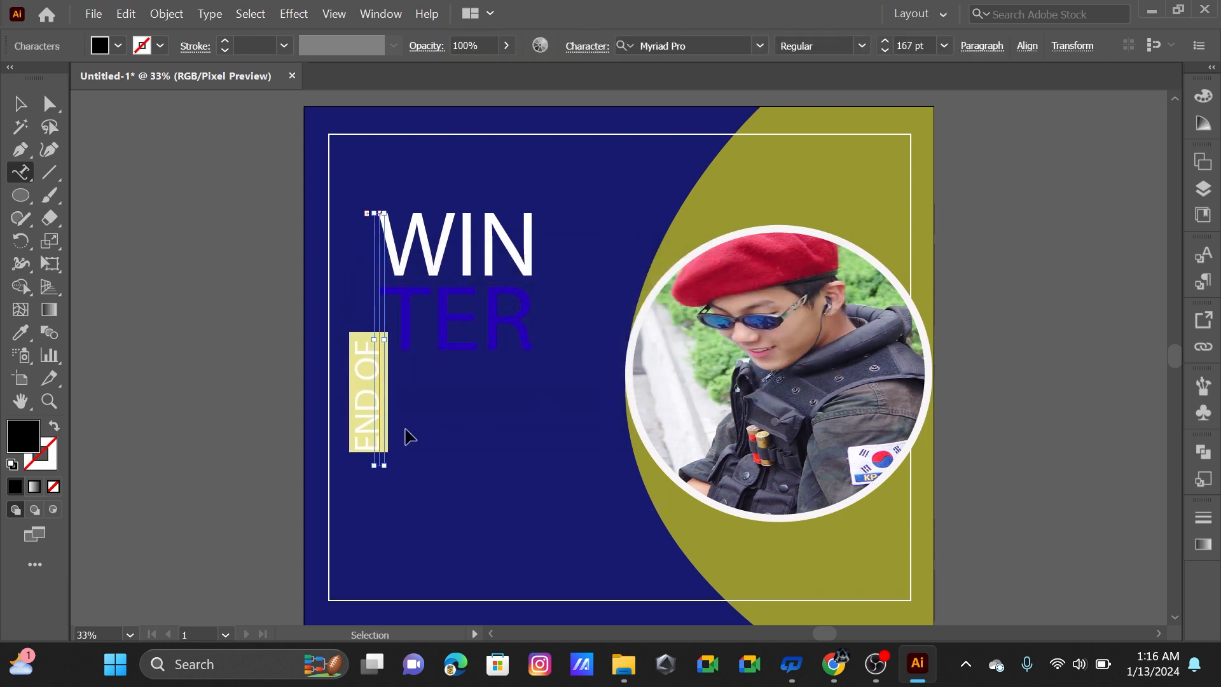
key("ctrl+shift+period")
key("ctrl+shift+period")
key("ctrl+shift+period")
key("ctrl+shift+period")
key("ctrl+shift+period")
key("ctrl+shift+period")
key("ctrl+shift+period")
key("ctrl+shift+period")
key("ctrl+shift+period")
key("ctrl+shift+period")
key("ctrl+shift+period")
key("ctrl+shift+period")
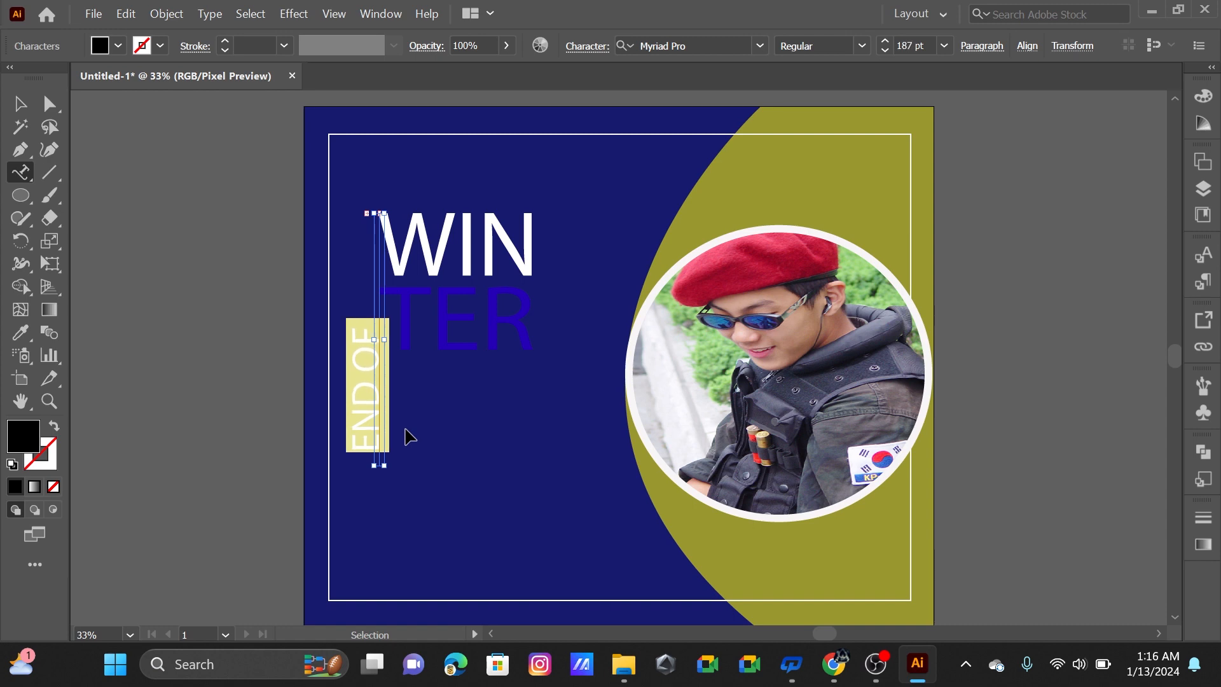
- Undo the END OF text edits back to the placeholder text on the vertical path
key("ctrl+z")
key("ctrl+z")
key("ctrl+z")
key("ctrl+z")
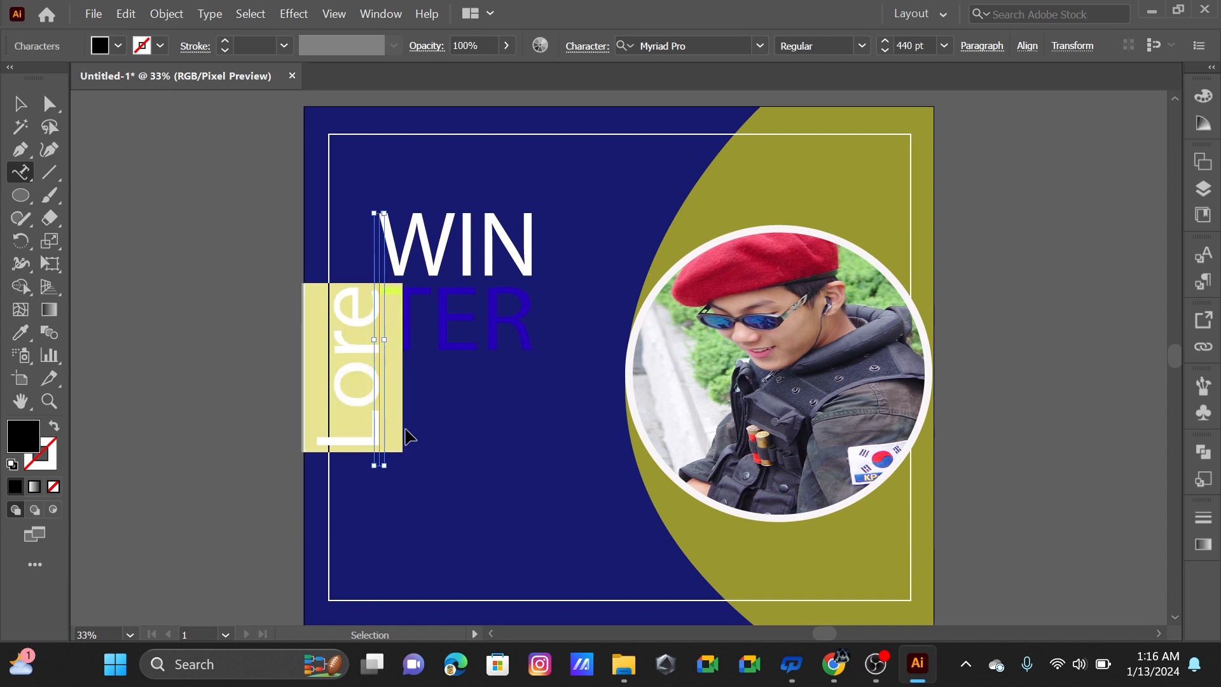
- Set the vertical placeholder text's size to 110 pt and replace it with END OF SEASON
left_click(916, 45)
type("1")
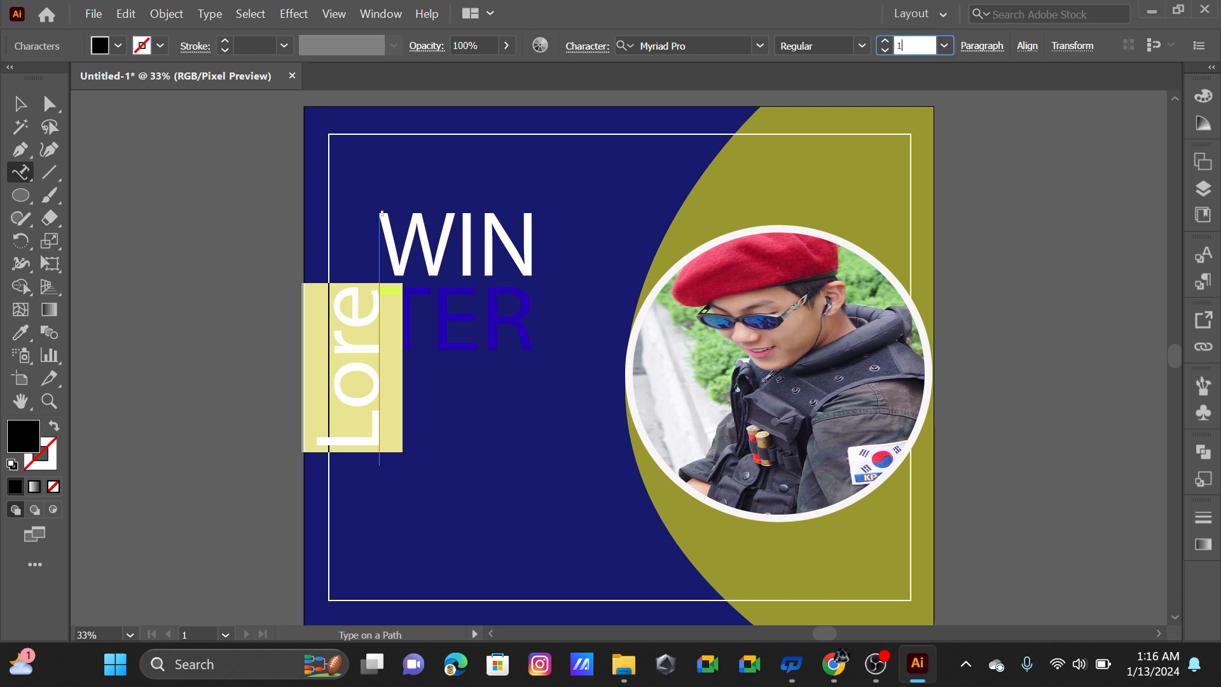
type("10")
key("Return")
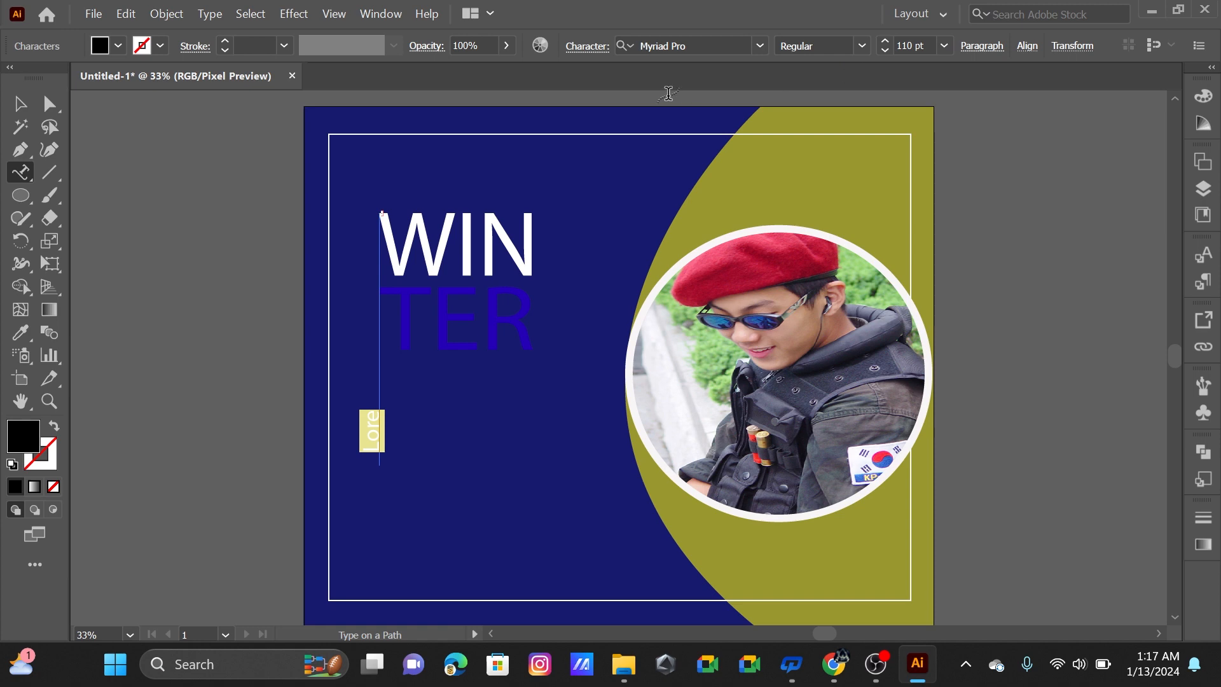
left_click(379, 398)
type("END OF SEASON")
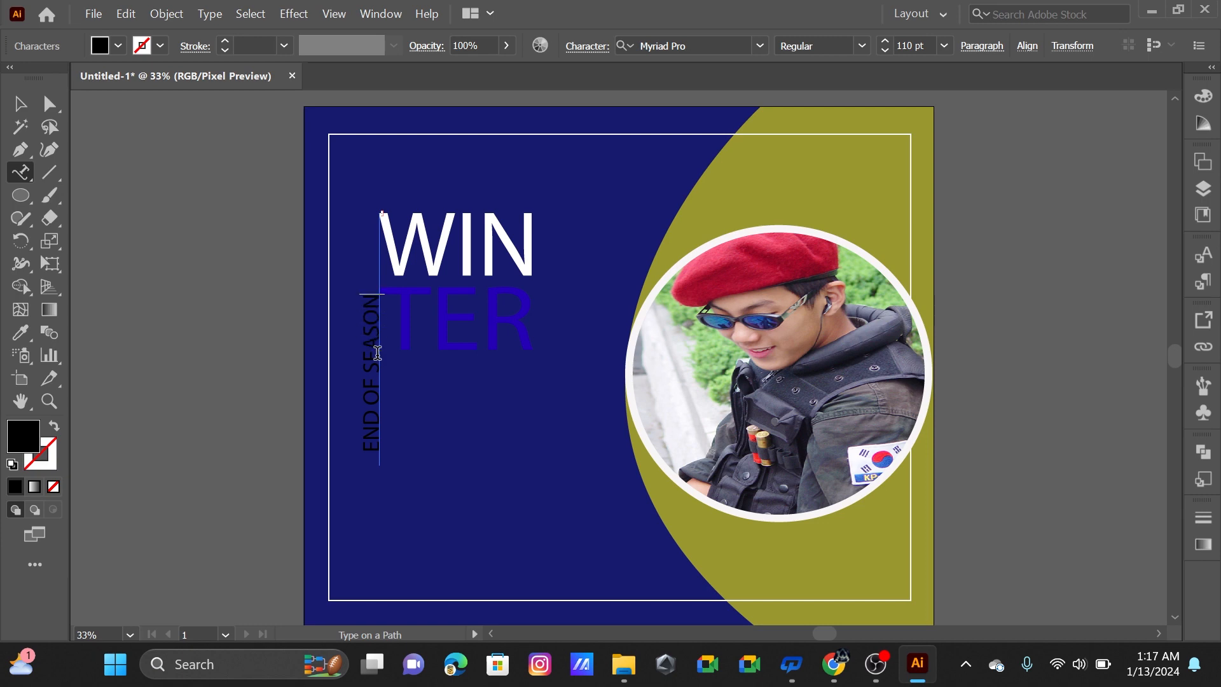
- Select the whole END OF SEASON text and increase its size to 166 pt
left_click_drag(373, 294, 375, 452)
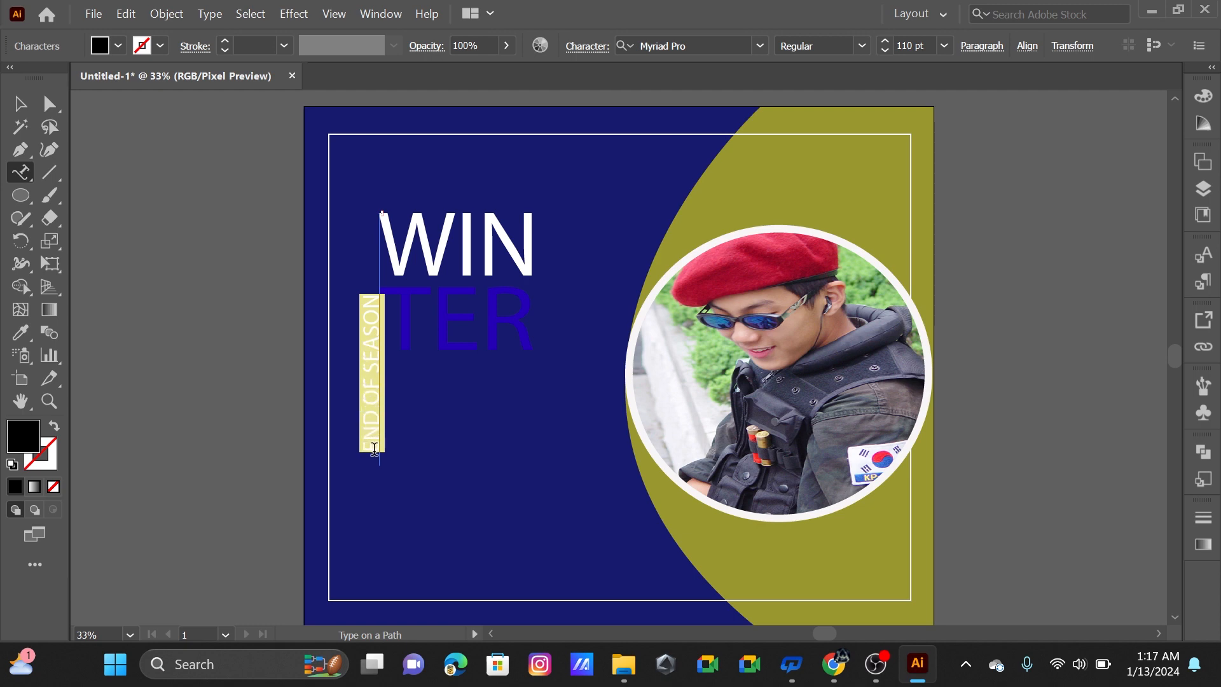
left_click_drag(884, 37, 883, 40)
left_click(883, 51)
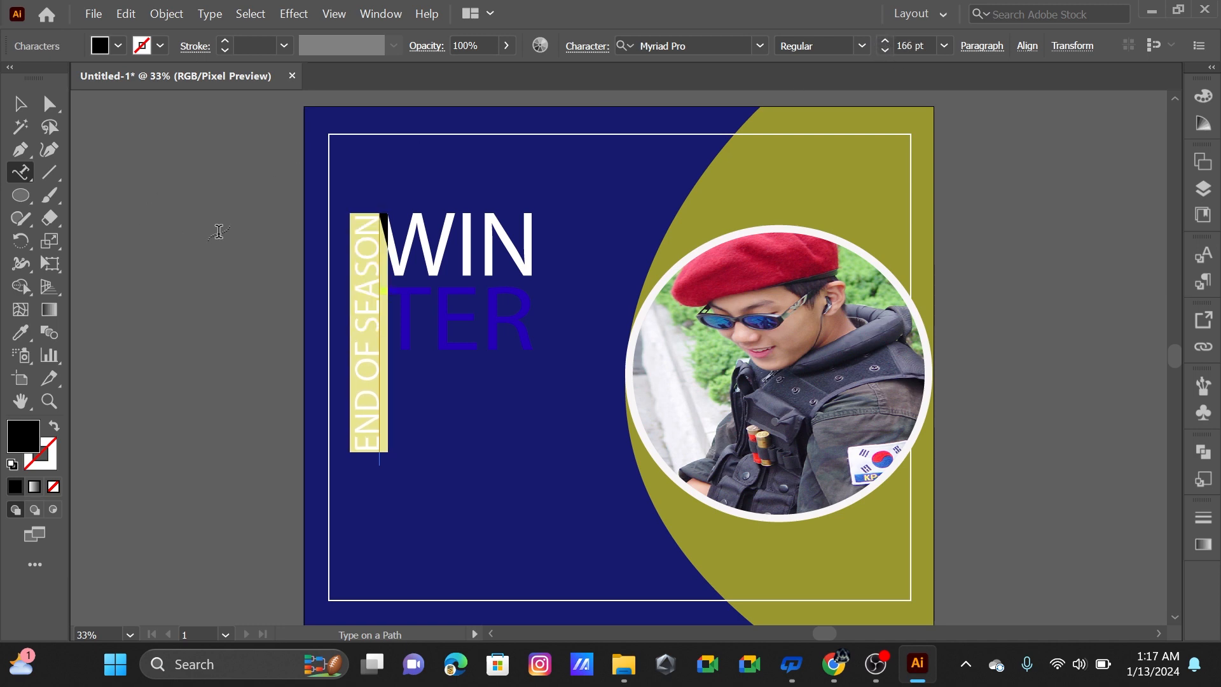
- Fill the END OF SEASON text with off-white F7F5F5 and deselect it
double_click(36, 441)
left_click(5, 183)
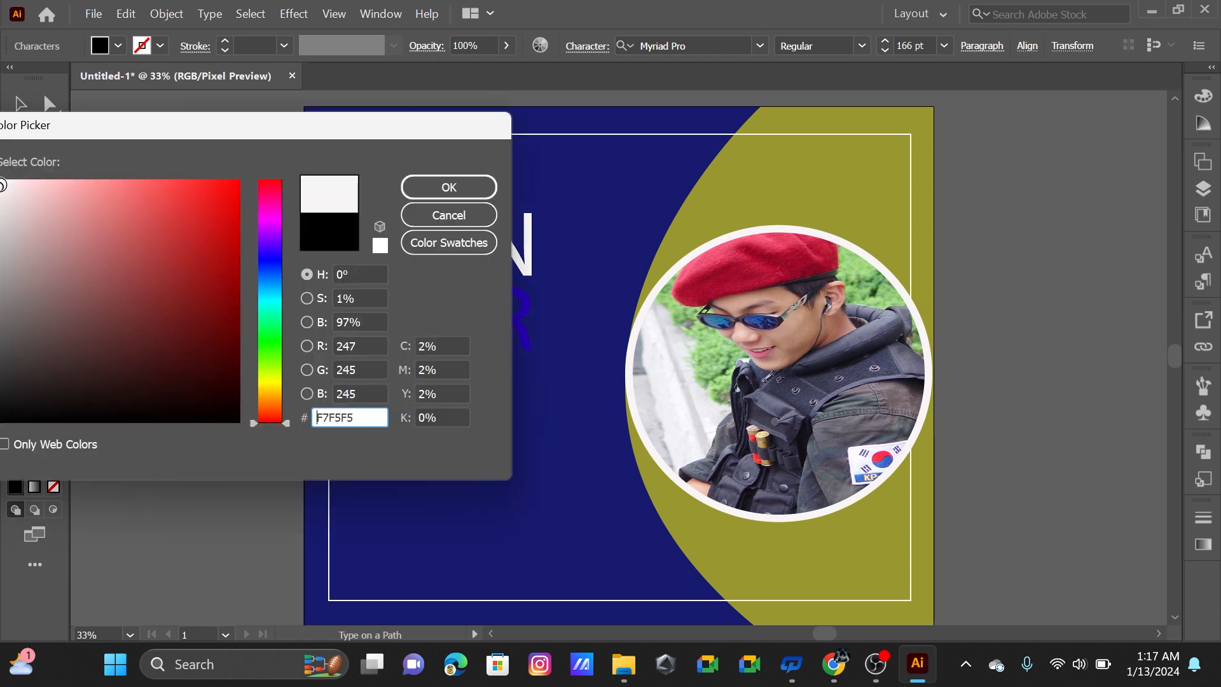
left_click(445, 187)
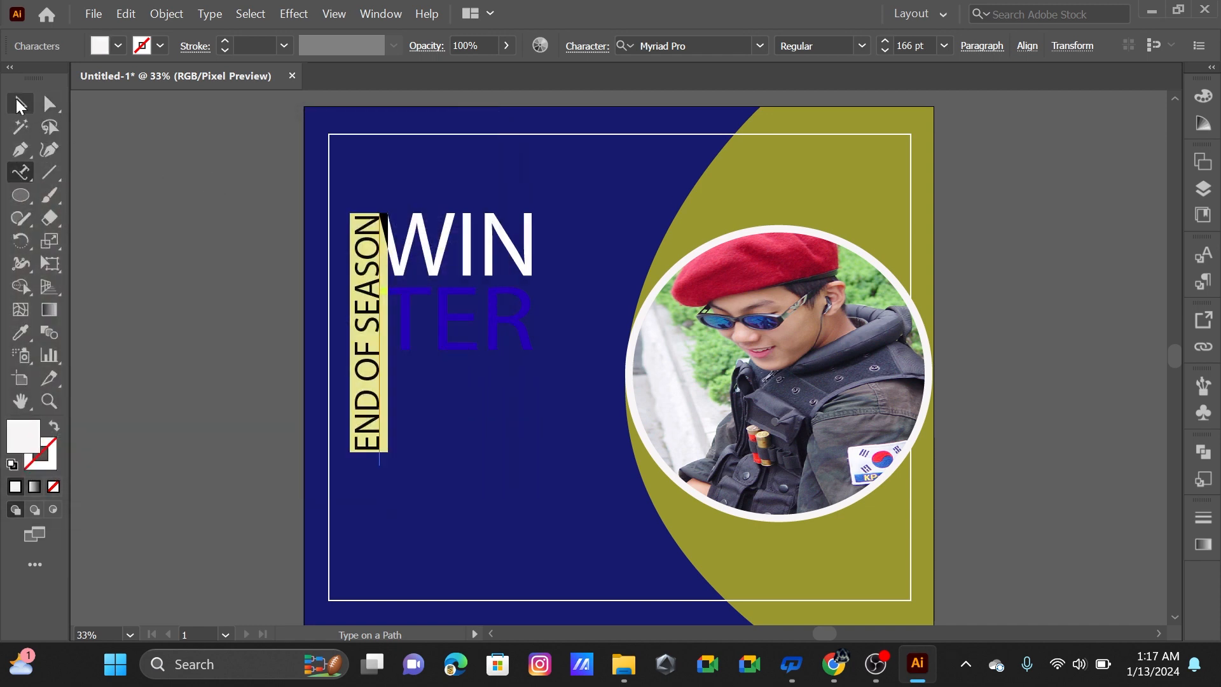
left_click(20, 105)
left_click(241, 197)
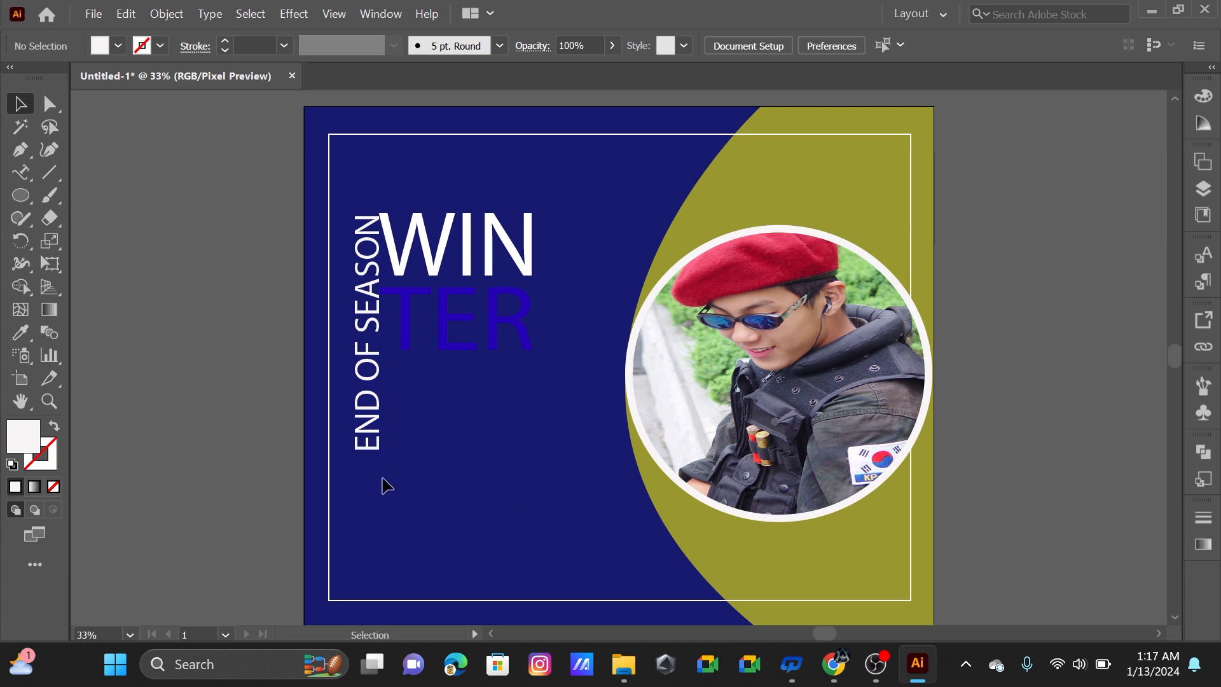
left_click(48, 196)
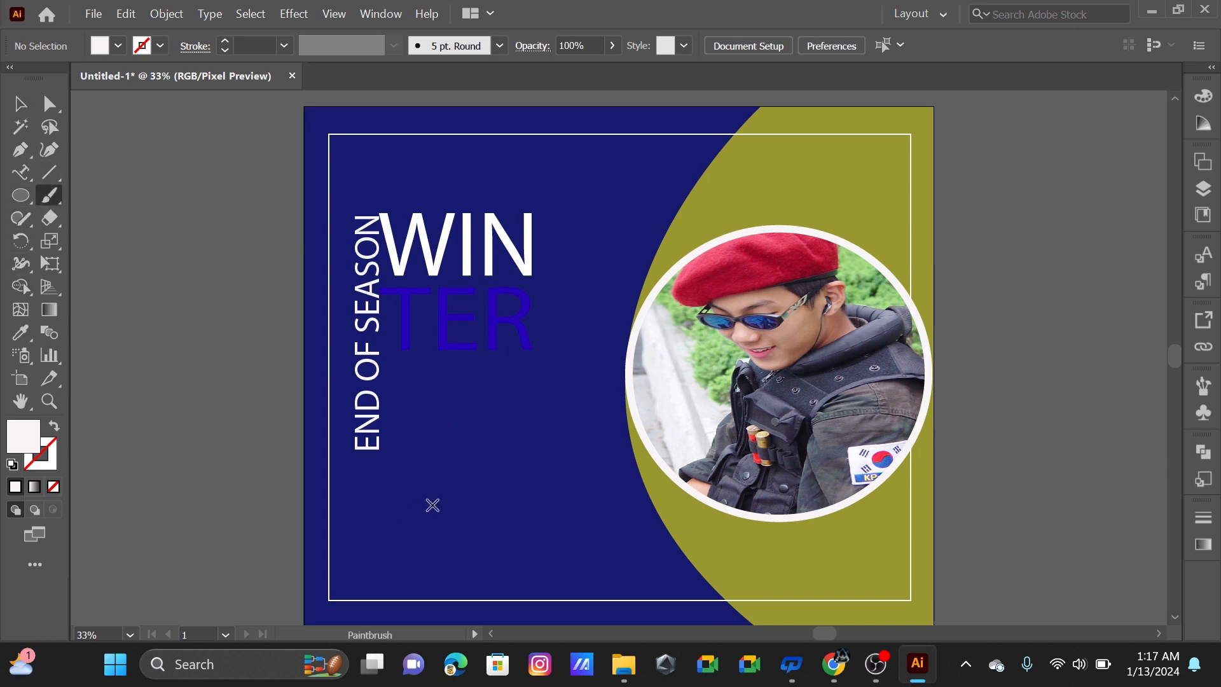
mouse_move(432, 505)
left_mouse_down()
mouse_move(430, 476)
mouse_move(416, 473)
mouse_move(399, 510)
mouse_move(423, 574)
mouse_move(420, 542)
left_mouse_up()
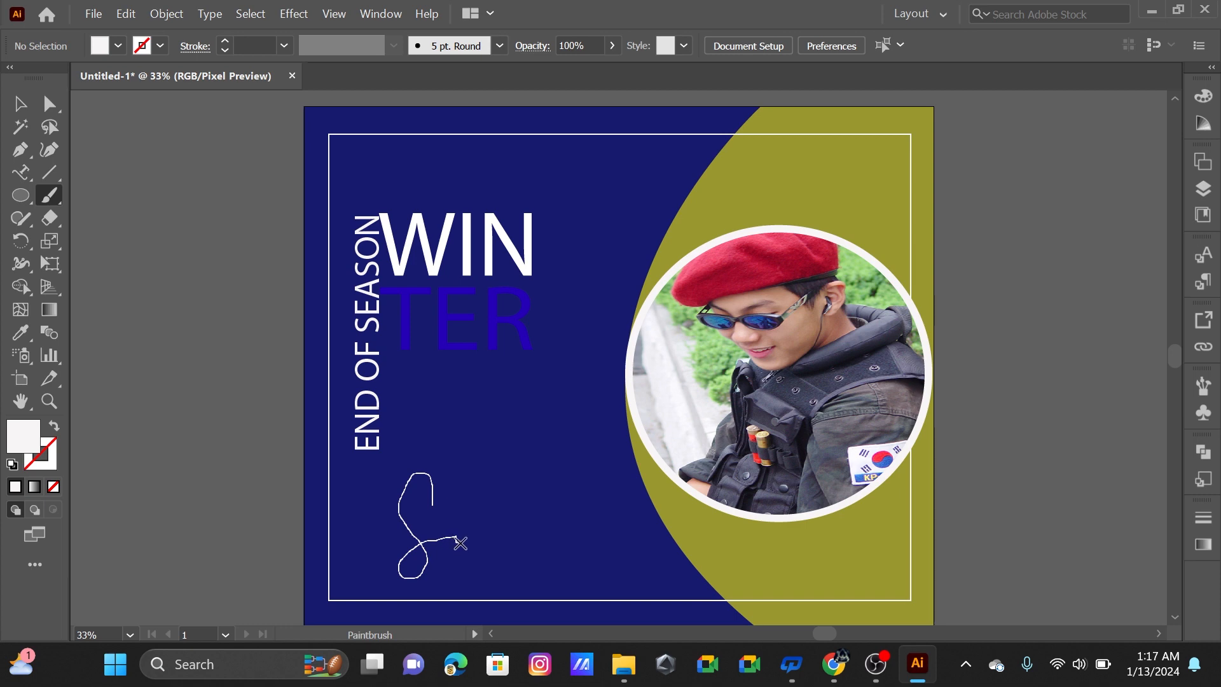
mouse_move(460, 544)
left_mouse_down()
mouse_move(502, 517)
mouse_move(498, 495)
mouse_move(491, 556)
mouse_move(510, 548)
mouse_move(520, 514)
mouse_move(513, 543)
mouse_move(682, 593)
mouse_move(665, 564)
left_mouse_up()
key("ctrl+z")
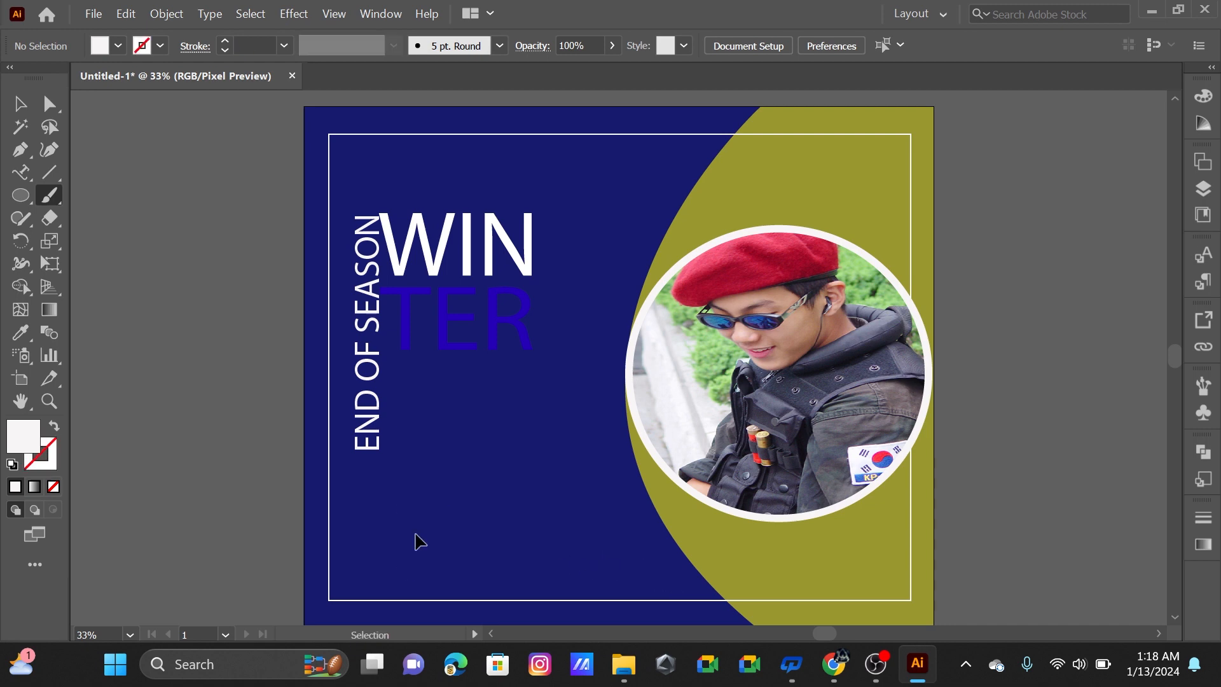
- Set no fill and a yellow FFD336 stroke, and handwrite Sale with the Paintbrush below the END OF SEASON text
left_click(54, 486)
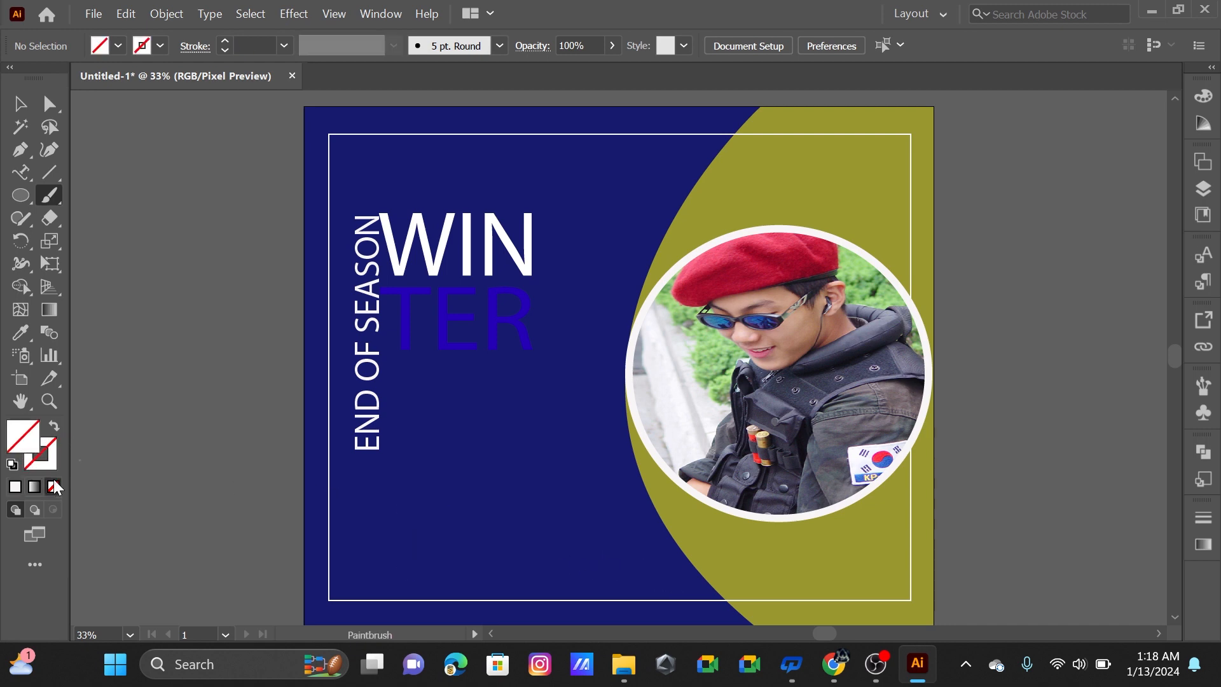
left_click(49, 463)
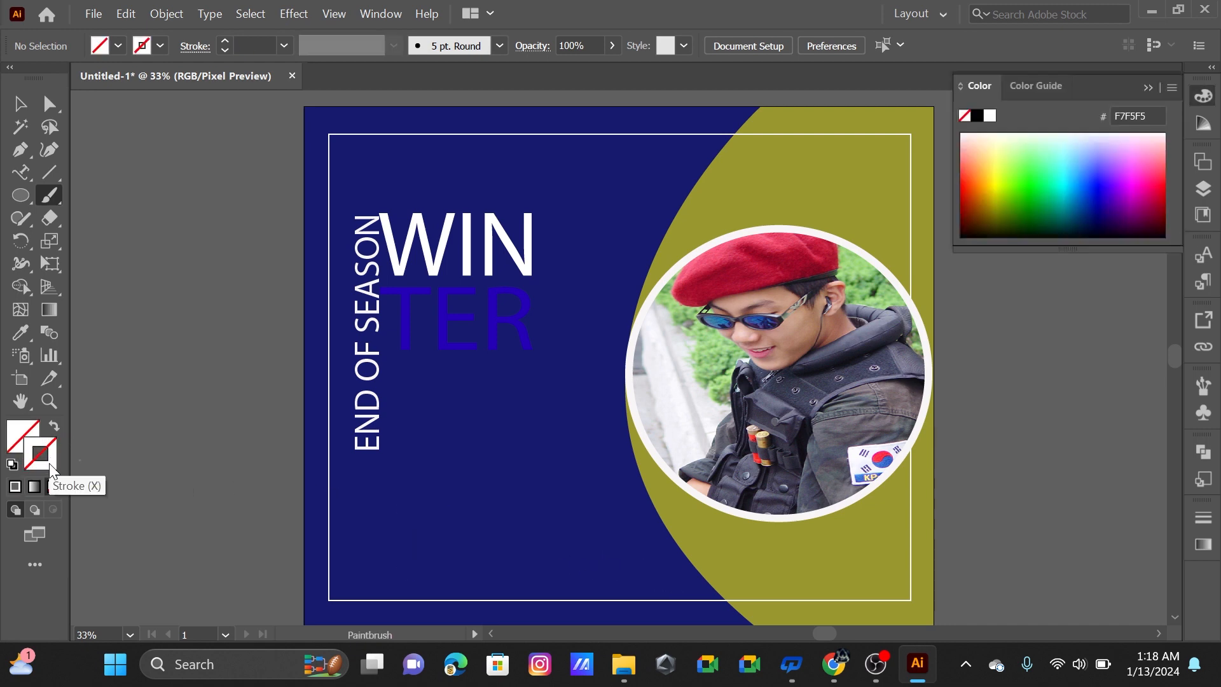
left_click(991, 163)
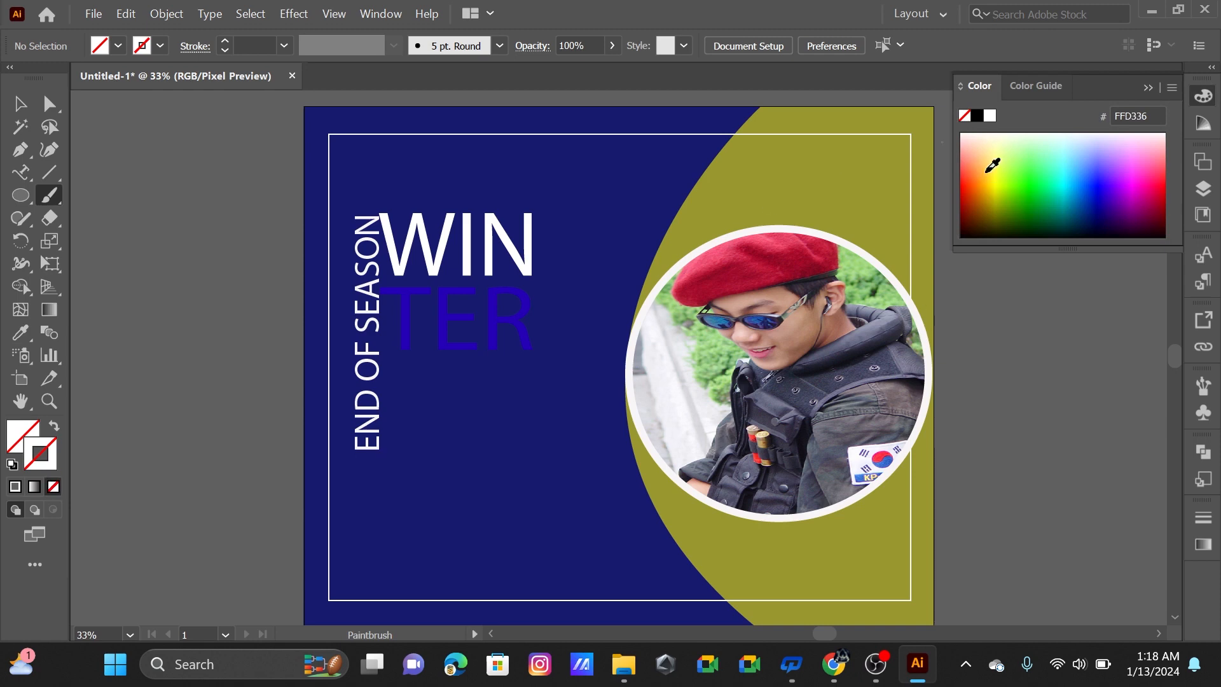
left_click(1149, 89)
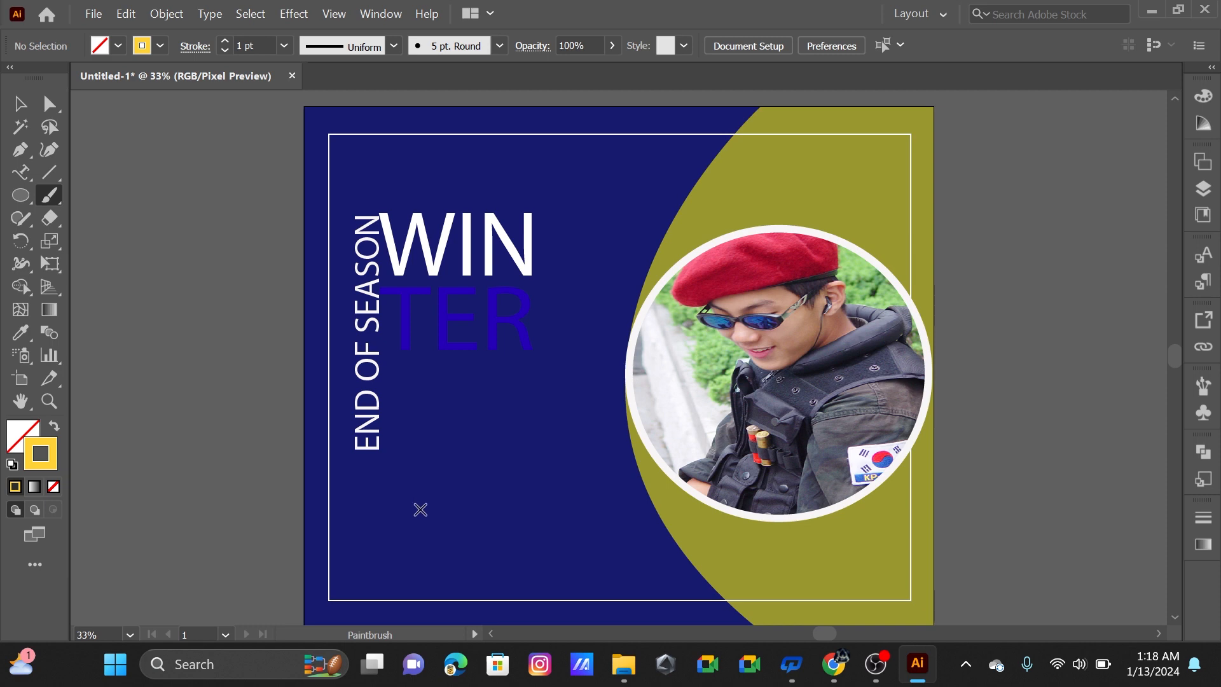
mouse_move(420, 510)
left_mouse_down()
mouse_move(418, 479)
mouse_move(397, 487)
mouse_move(399, 517)
mouse_move(425, 539)
mouse_move(408, 552)
mouse_move(416, 533)
mouse_move(451, 519)
mouse_move(478, 526)
mouse_move(489, 492)
mouse_move(472, 530)
mouse_move(514, 523)
left_mouse_up()
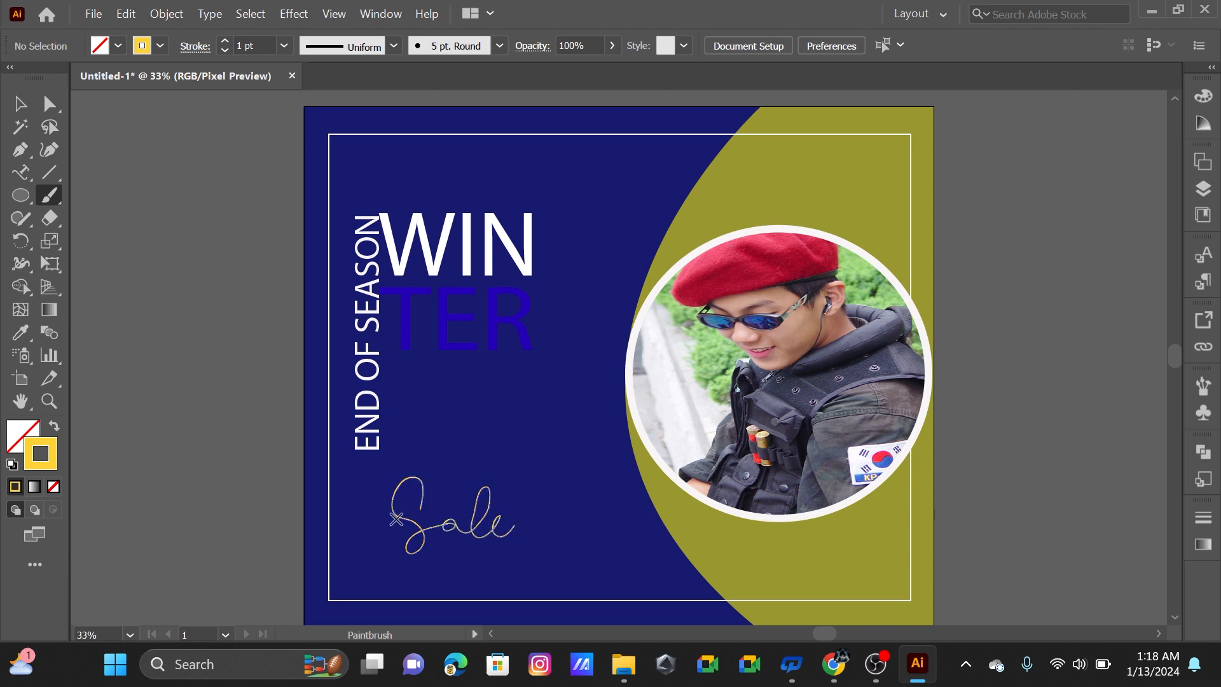
- Move the handwritten Sale up to just below TER
left_click(20, 104)
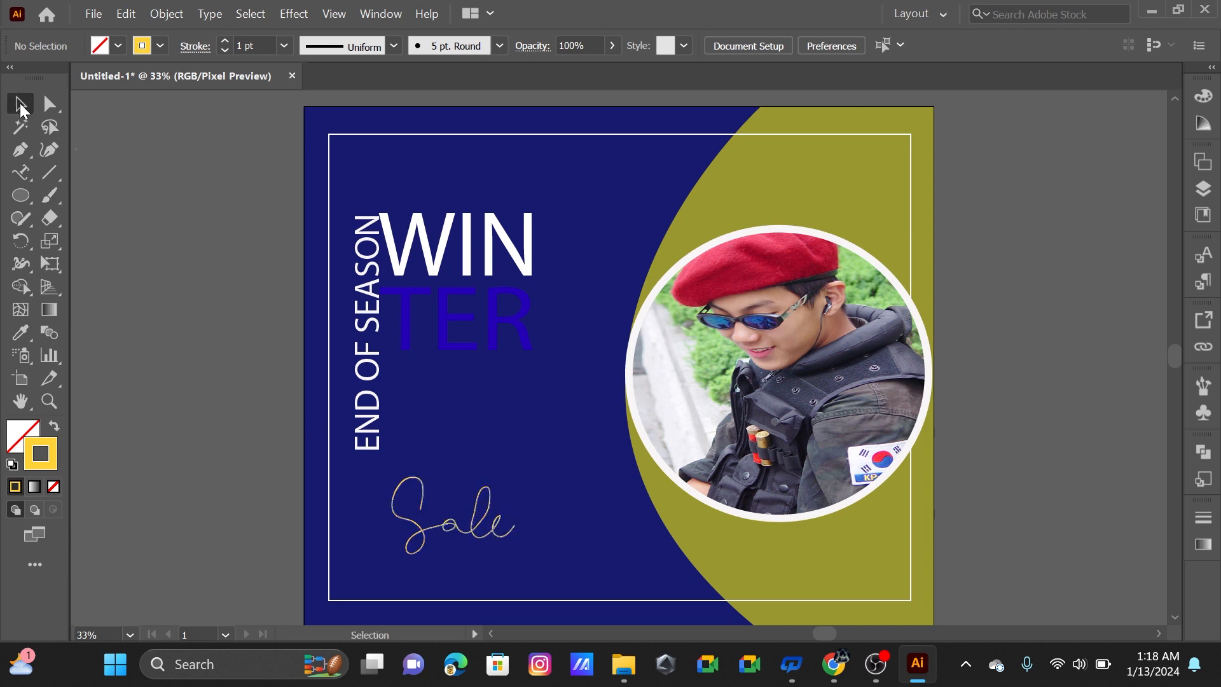
left_click(474, 536)
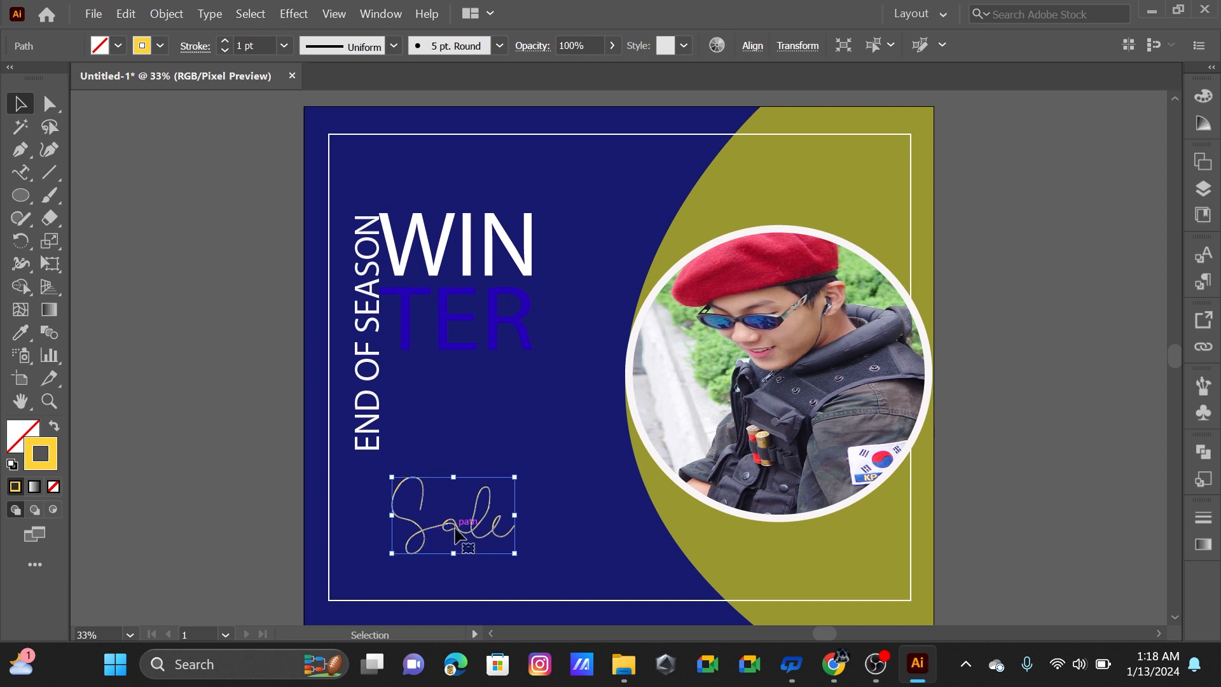
left_click_drag(450, 521, 432, 427)
left_click(467, 436)
- Apply the 15 pt. Round brush to the Sale path and move it up to overlap the lower part of TER
double_click(450, 432)
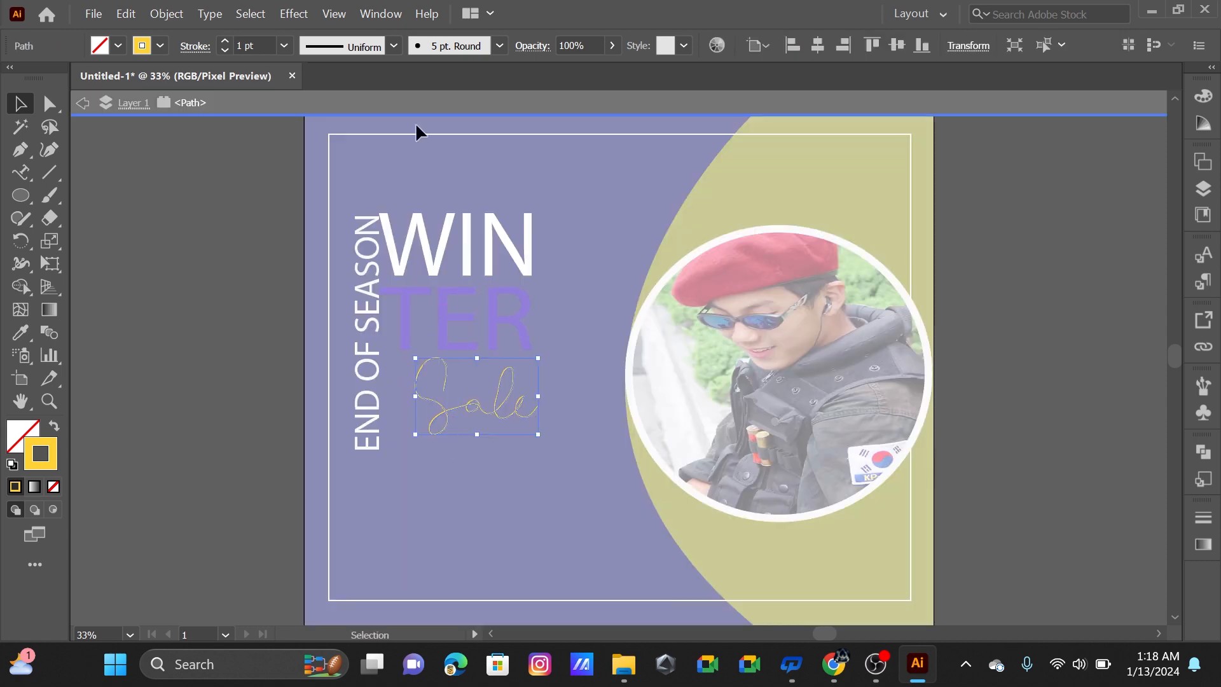
left_click(500, 46)
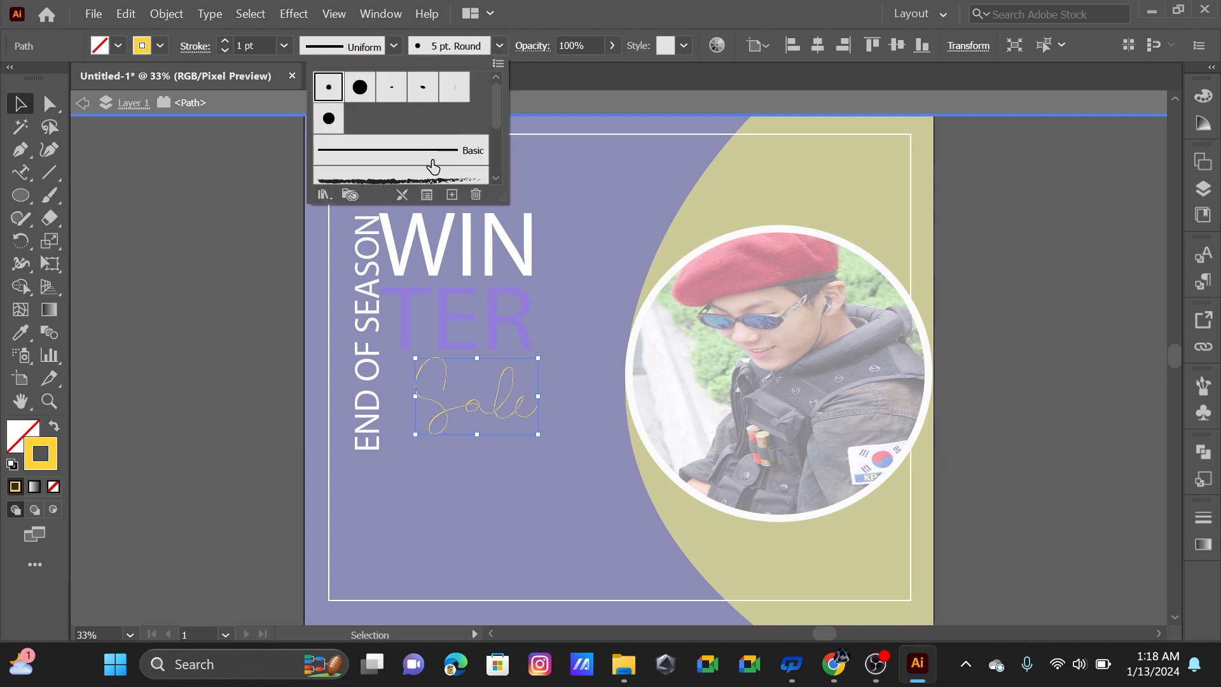
left_click(360, 87)
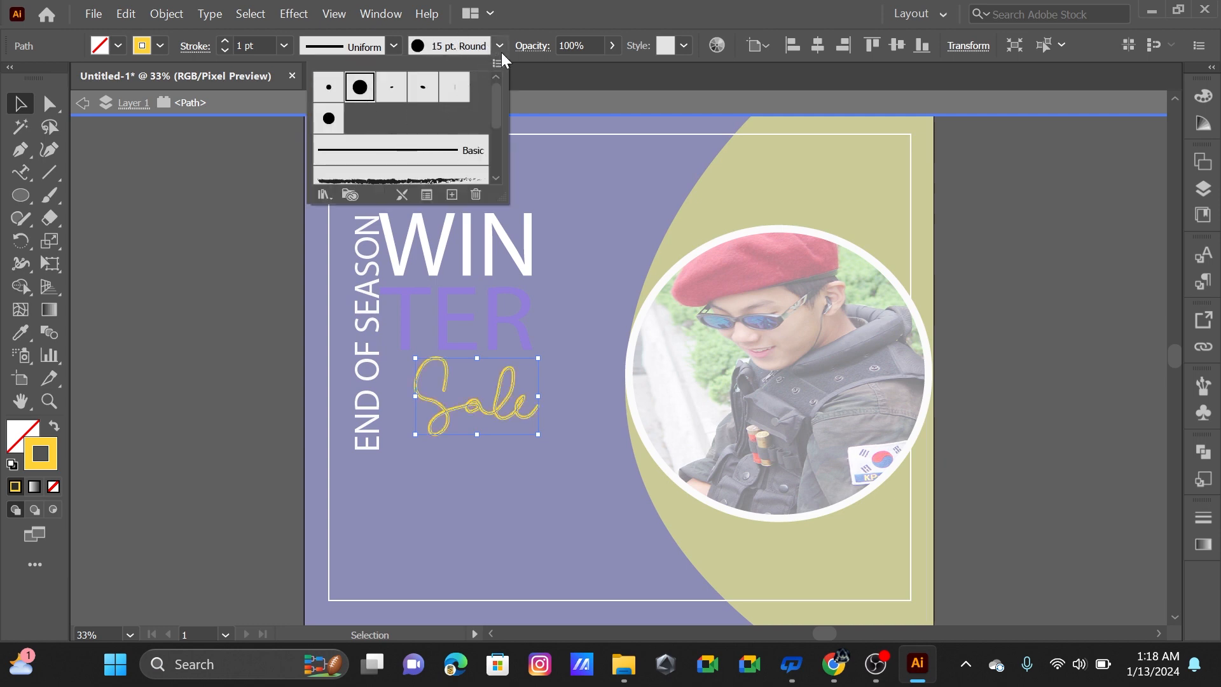
left_click(82, 102)
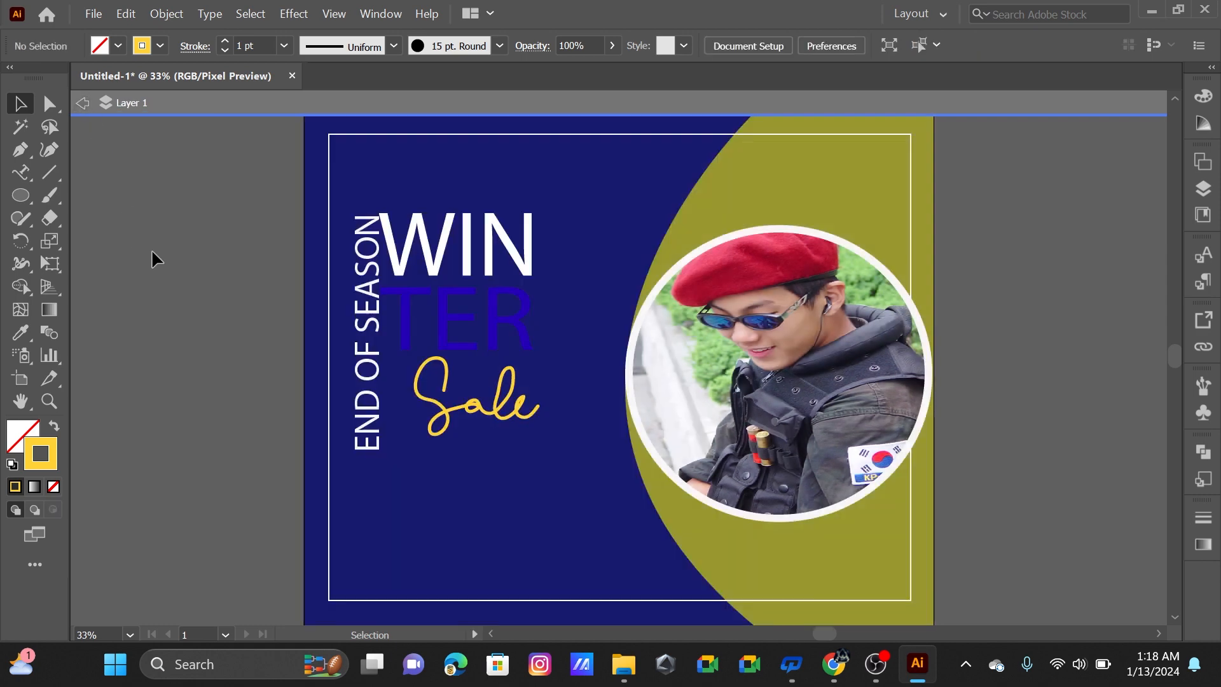
left_click(83, 102)
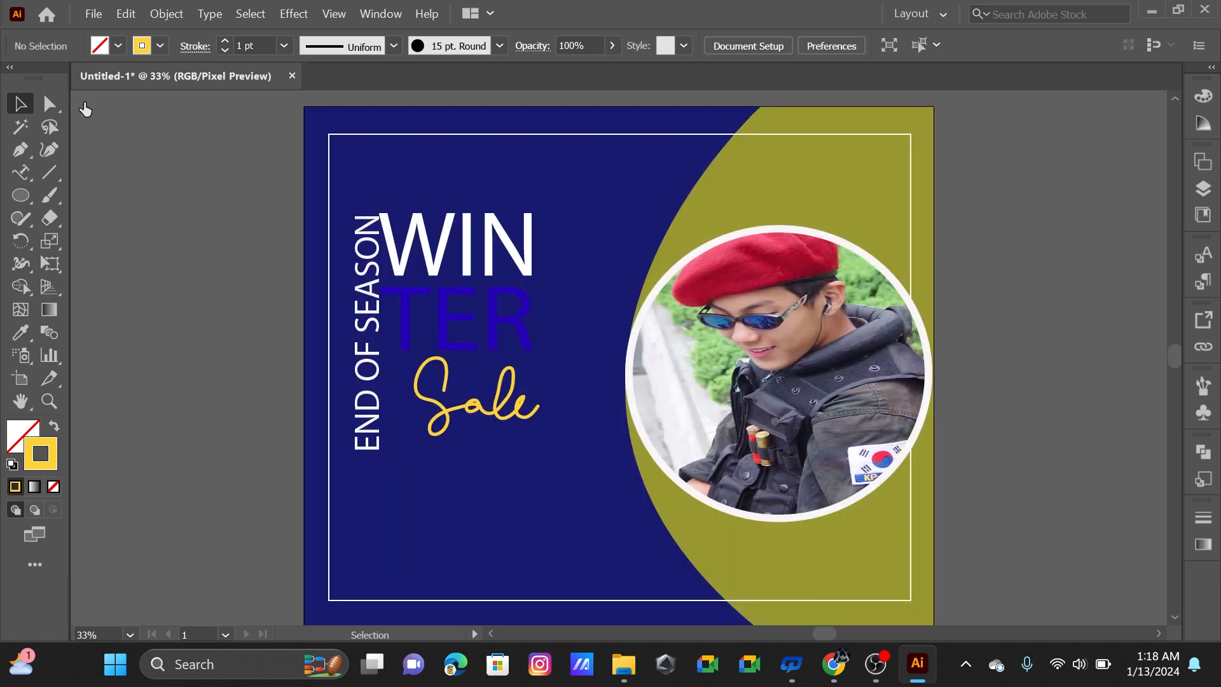
left_click_drag(448, 417, 455, 371)
left_click(452, 442)
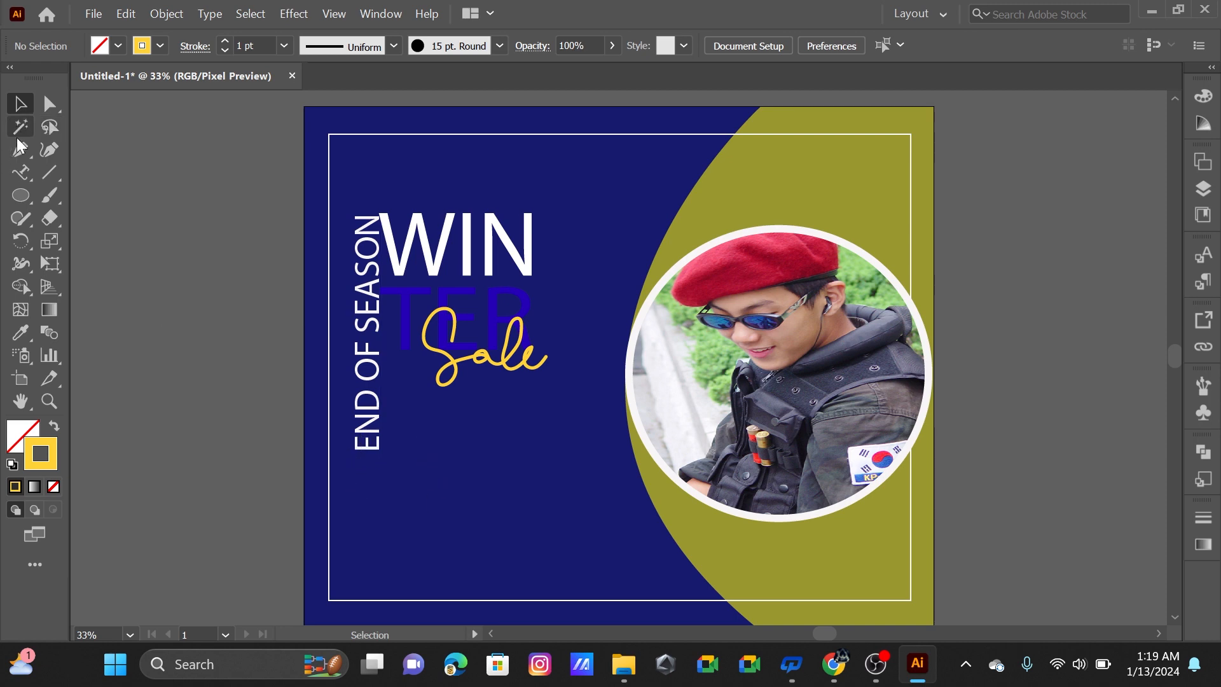
- Draw a small circle on the blue area below Sale, near the curve, and give it a yellow fill with no stroke
left_click(25, 202)
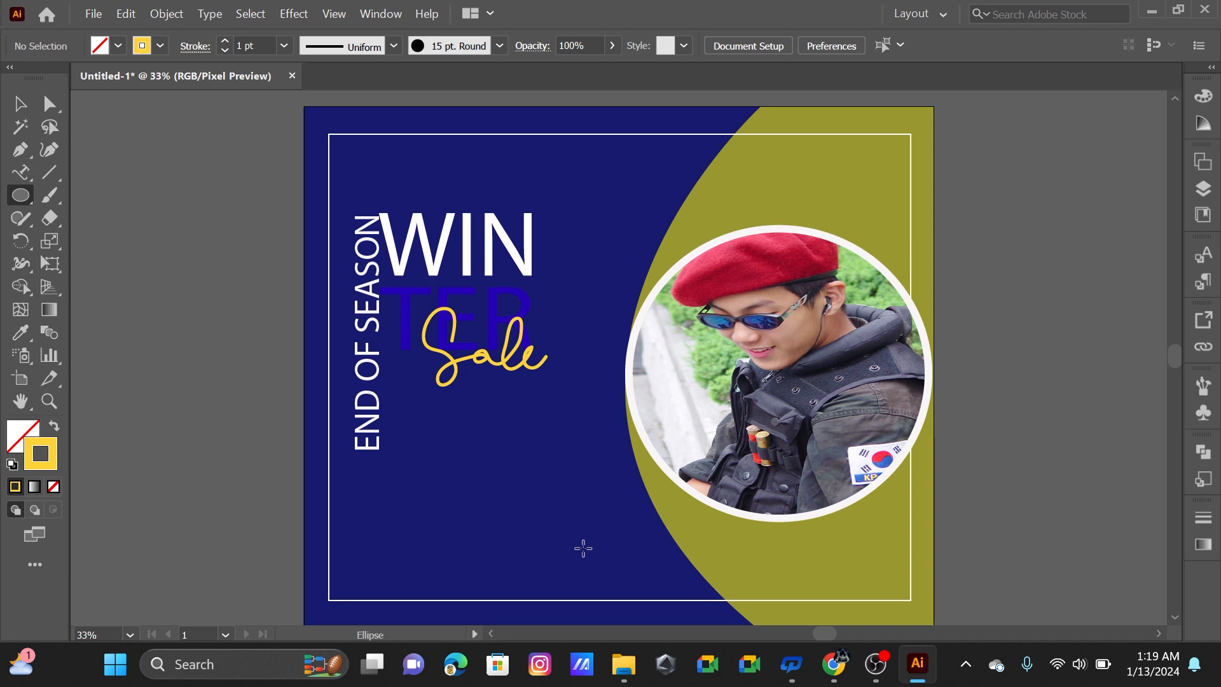
left_click_drag(572, 495, 606, 527)
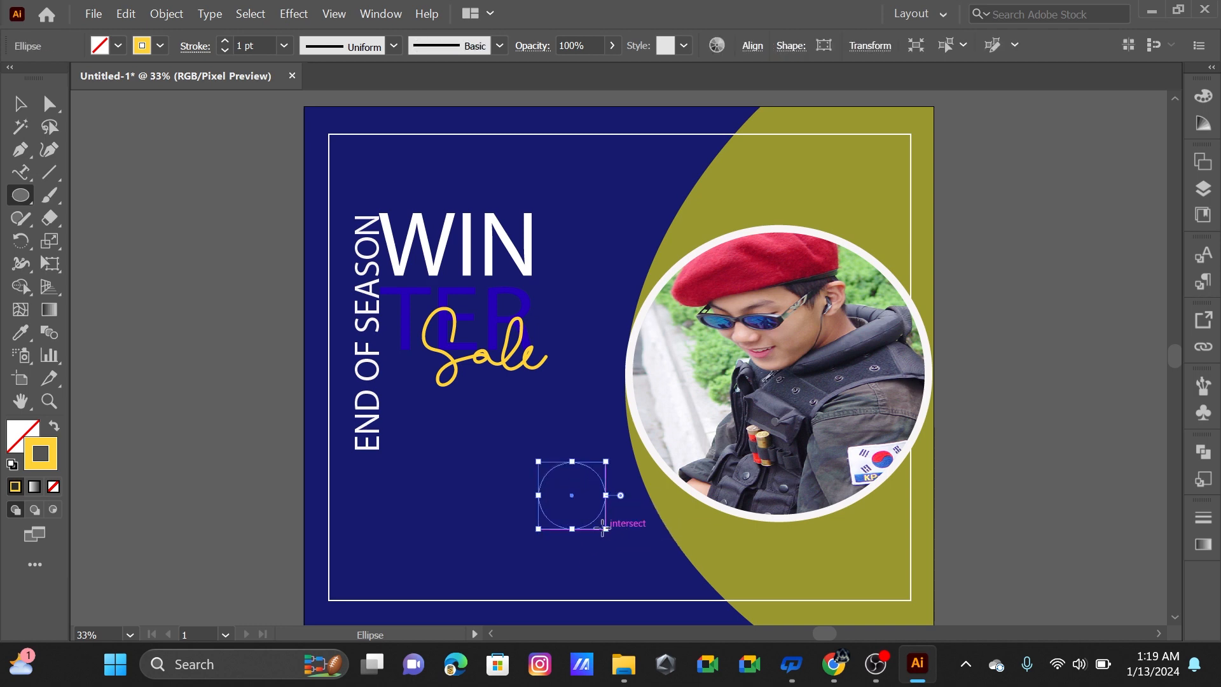
left_click(59, 430)
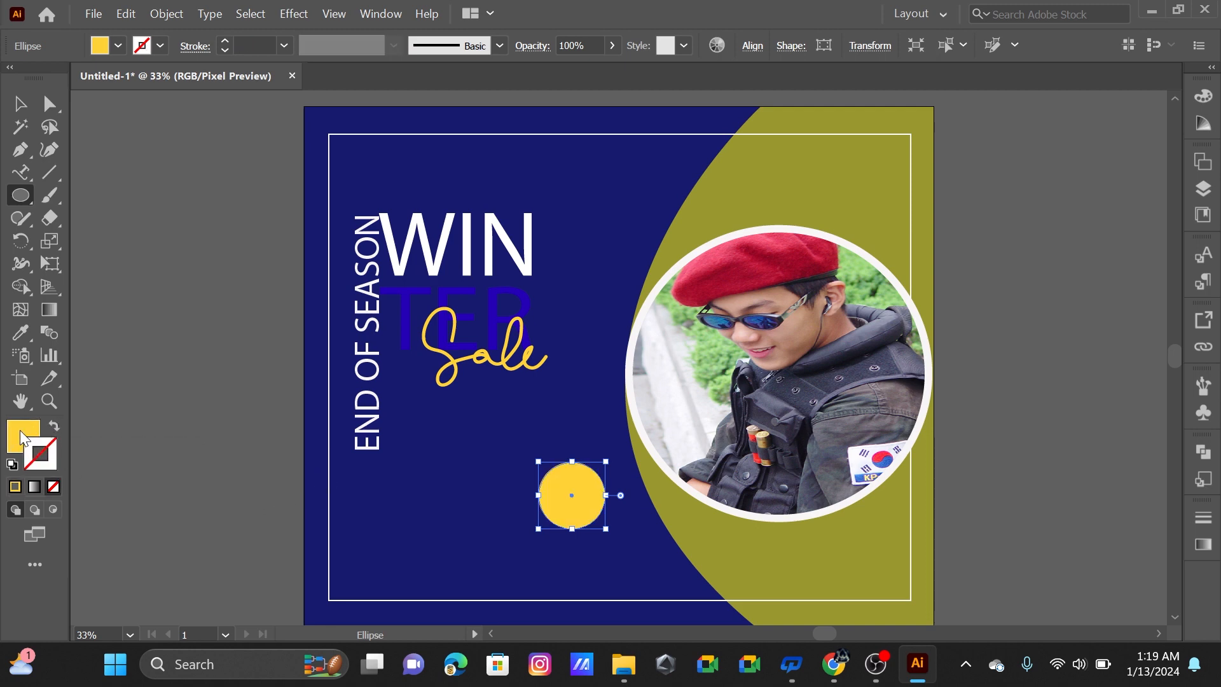
- Change the fill of the small circle near the curve to dark brown 3F371C
double_click(21, 430)
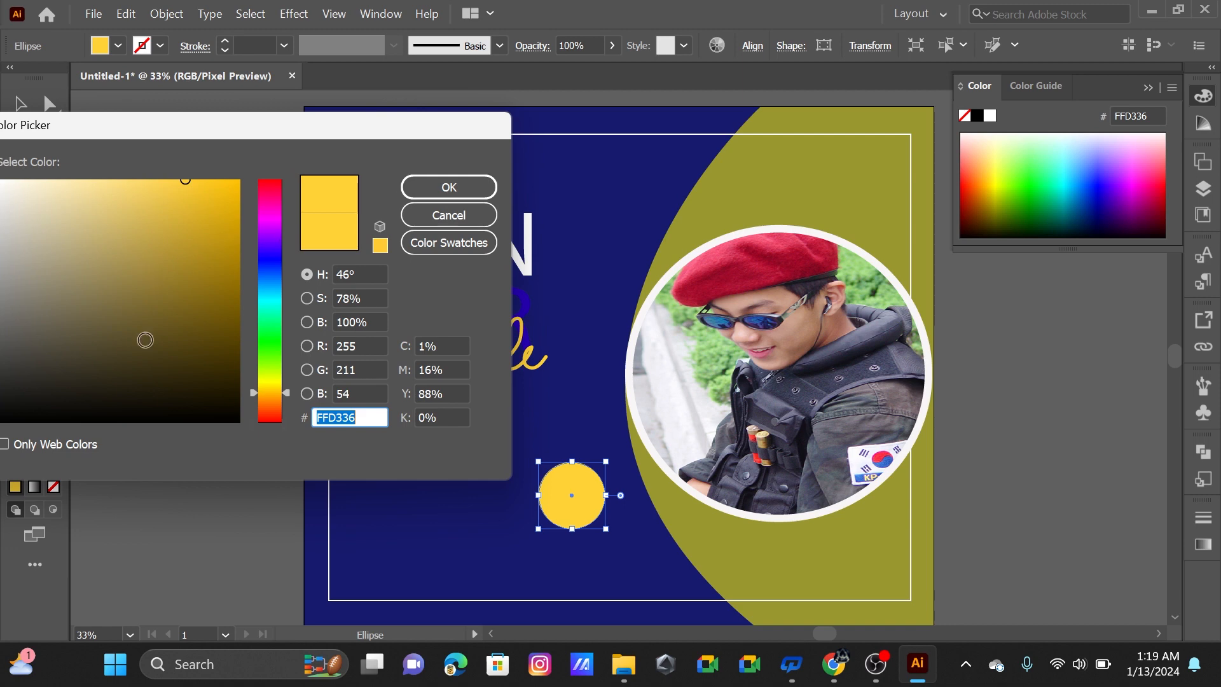
left_click(132, 363)
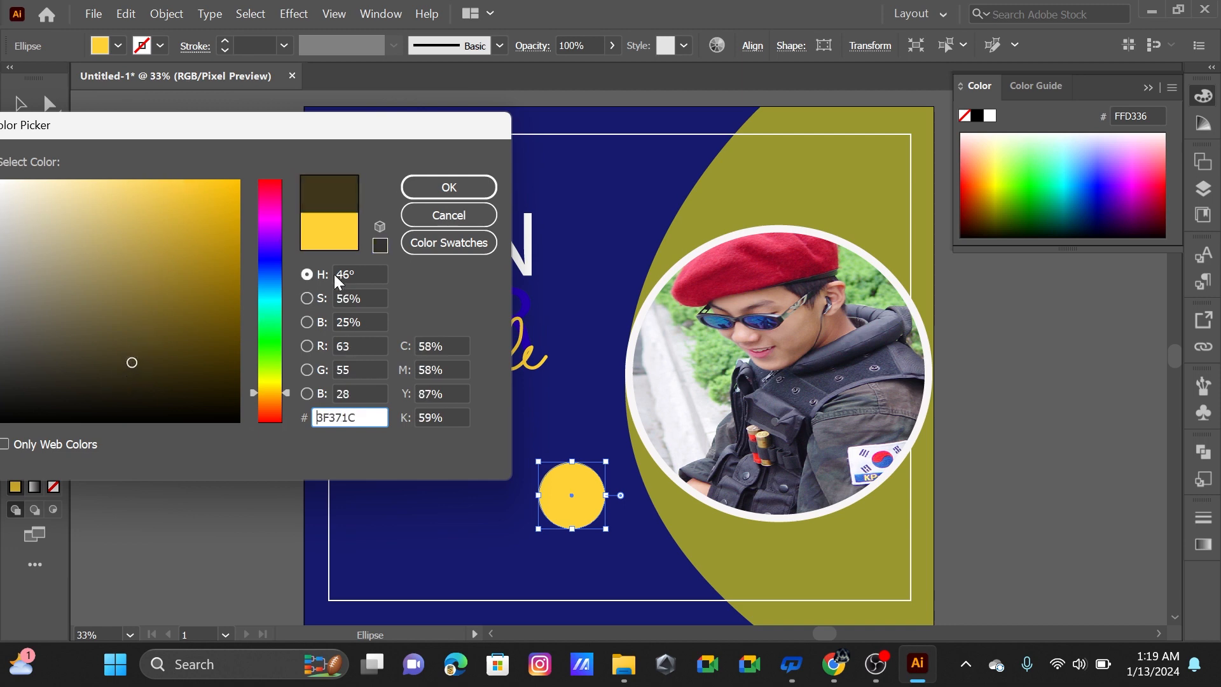
left_click(446, 184)
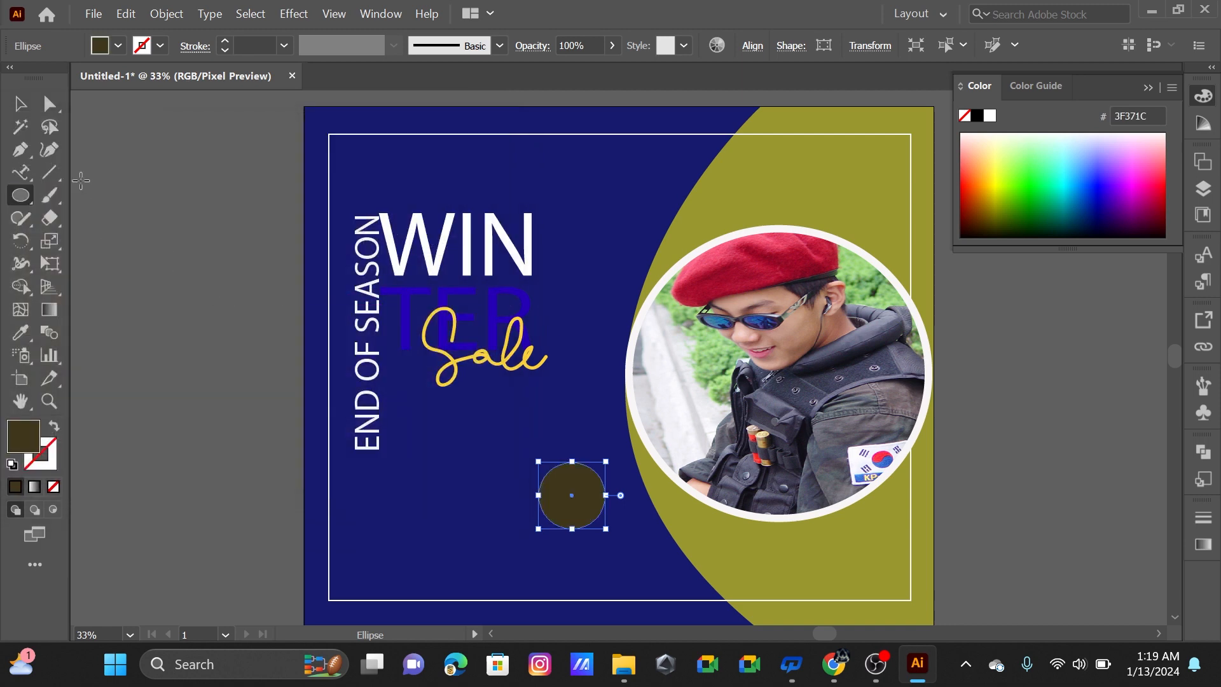
- Create a copy of the dark brown circle scaled uniformly to 110%
left_click(19, 103)
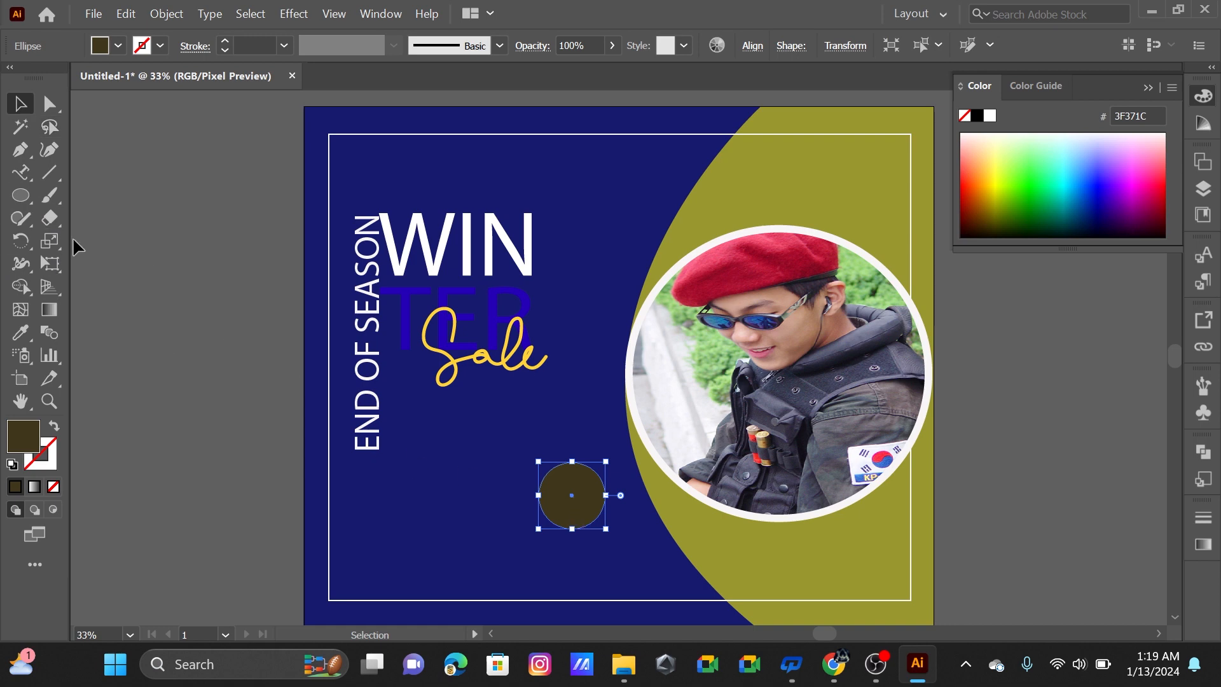
double_click(42, 244)
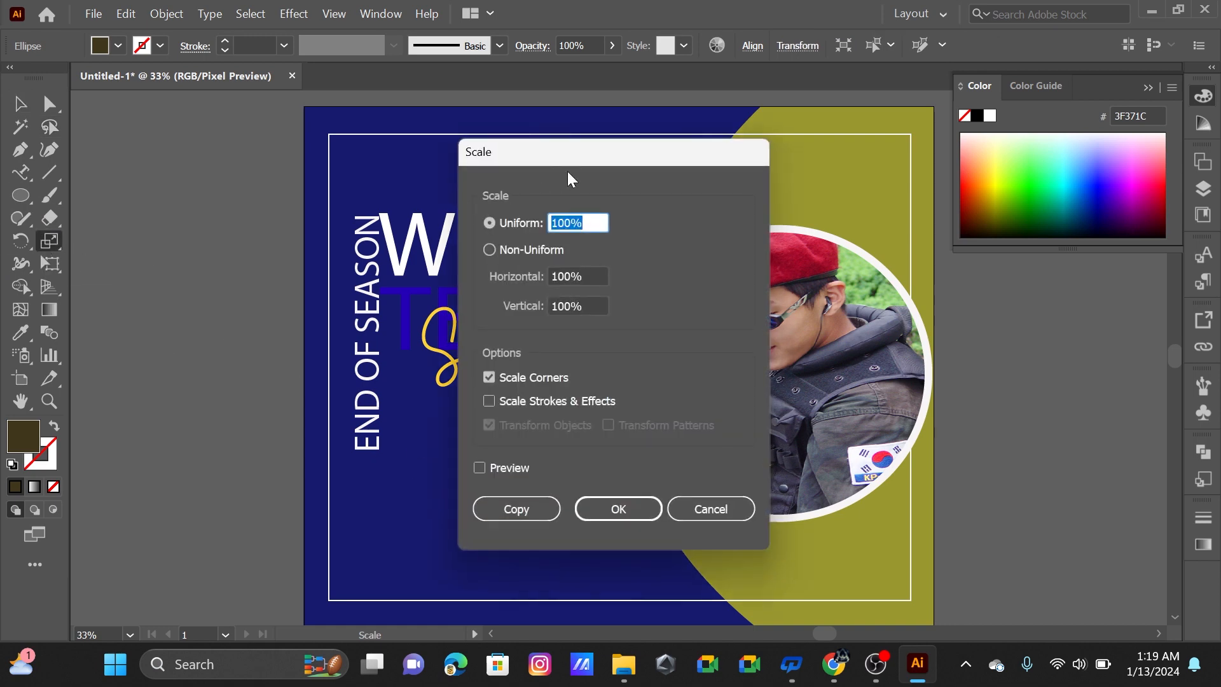
left_click_drag(568, 173, 203, 123)
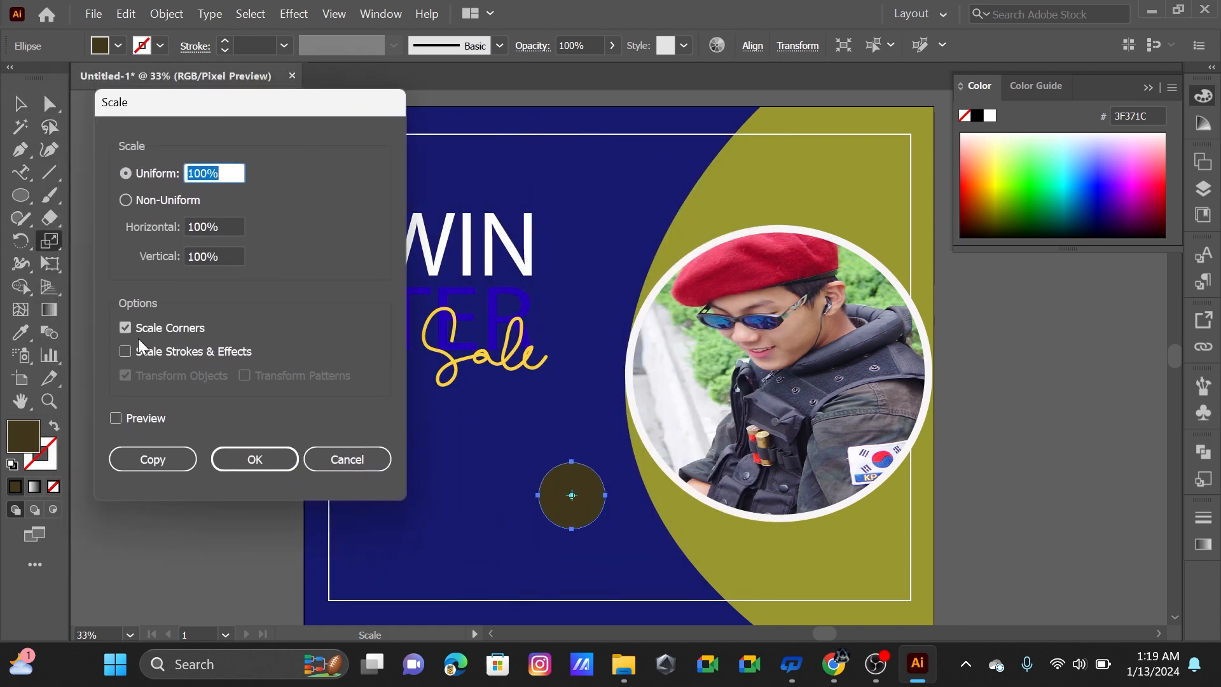
left_click(114, 418)
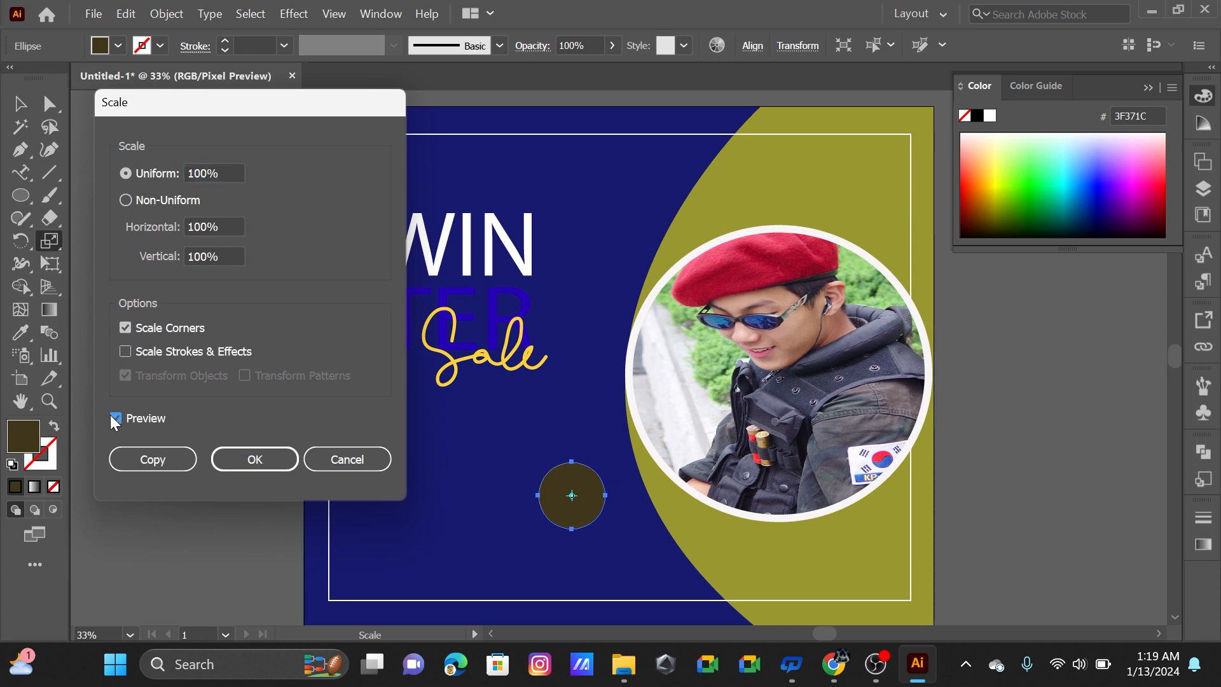
left_click(220, 174)
type("110")
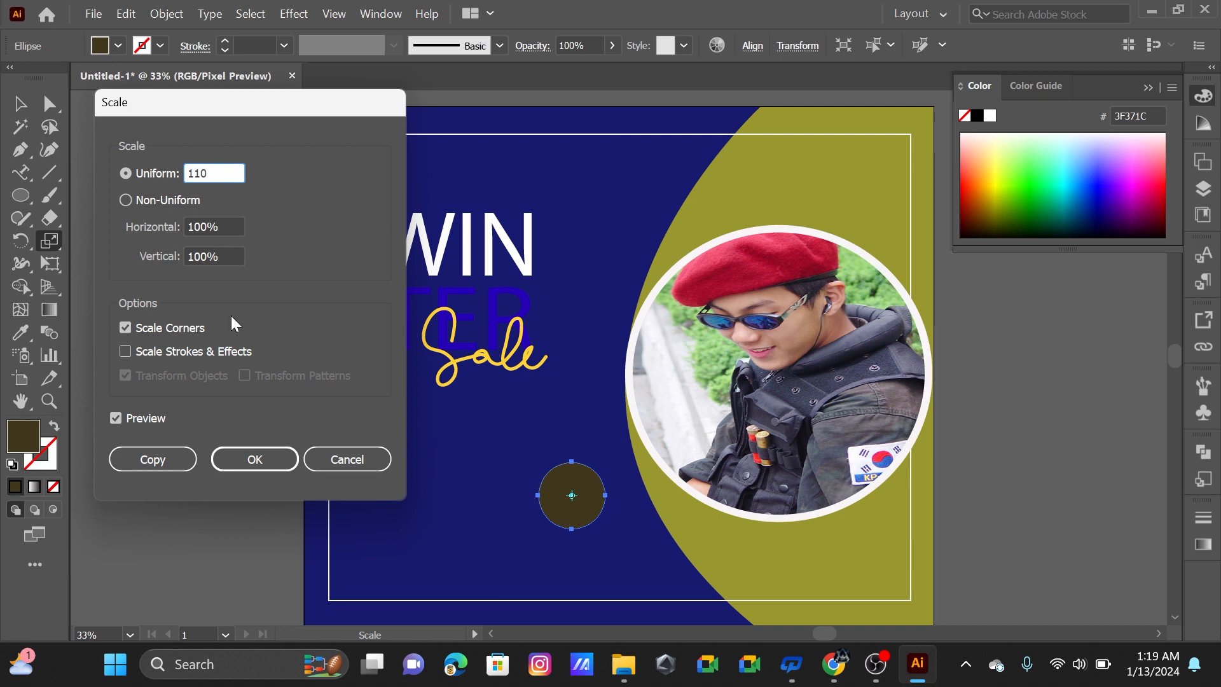
left_click(164, 461)
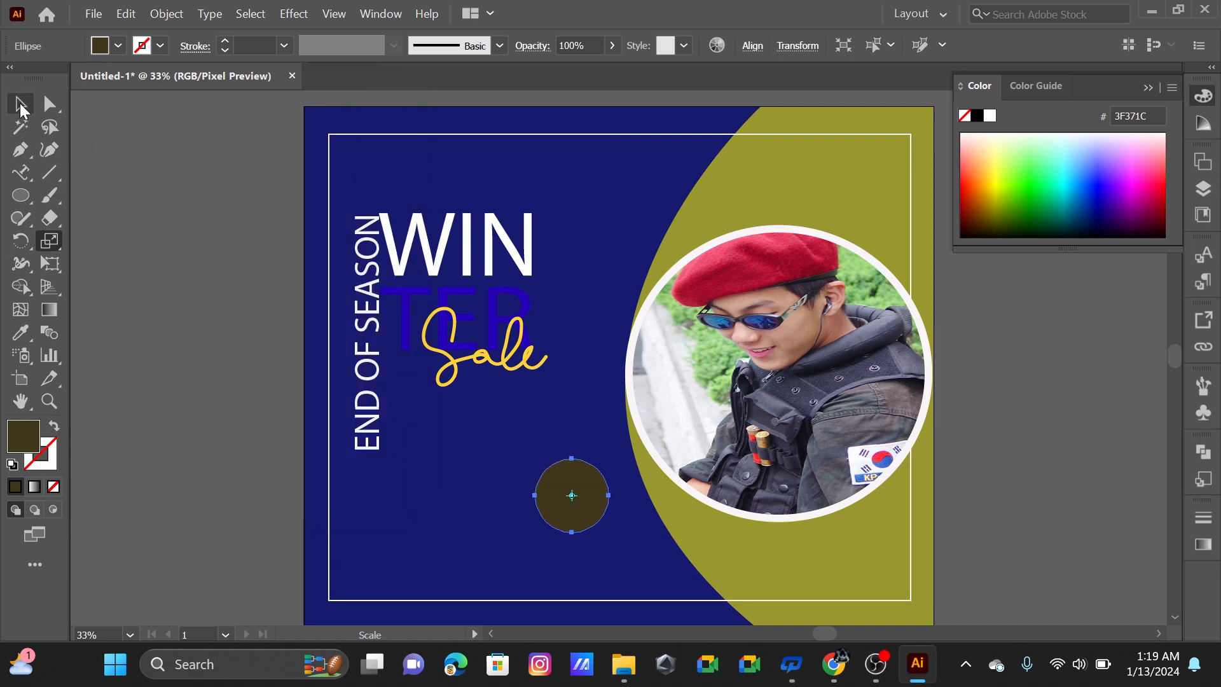
- Fill the enlarged circle copy with white and send it backward behind the dark brown circle
left_click(20, 104)
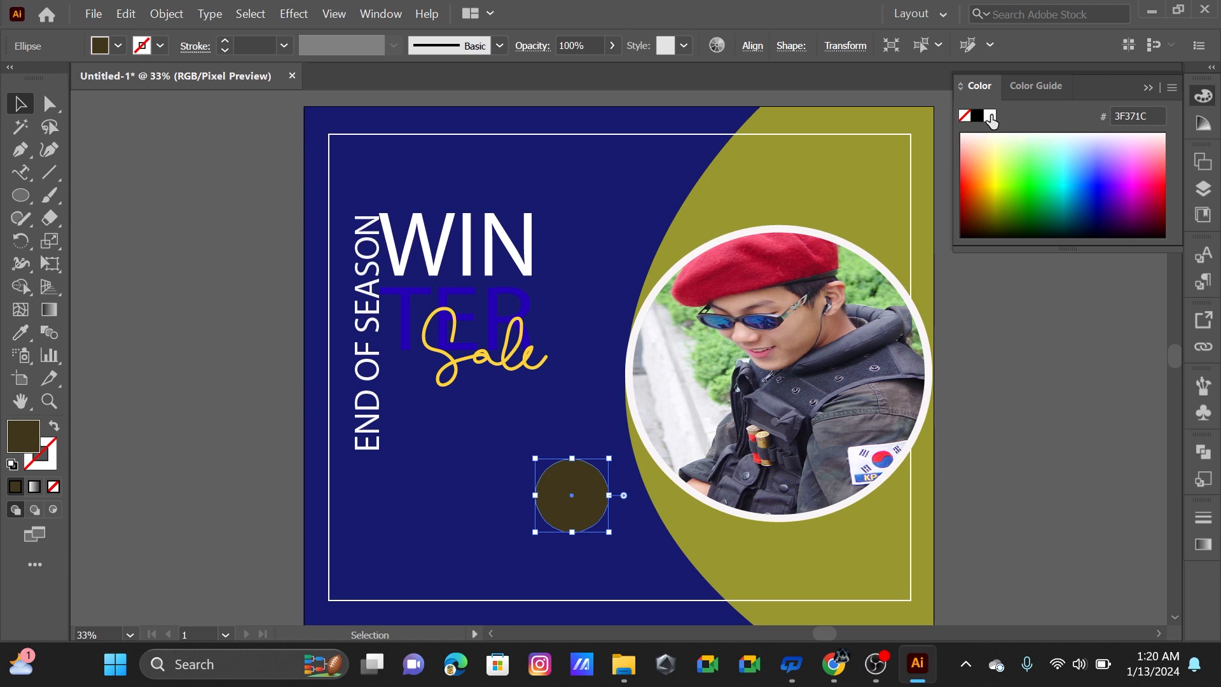
left_click(990, 117)
left_click(1148, 87)
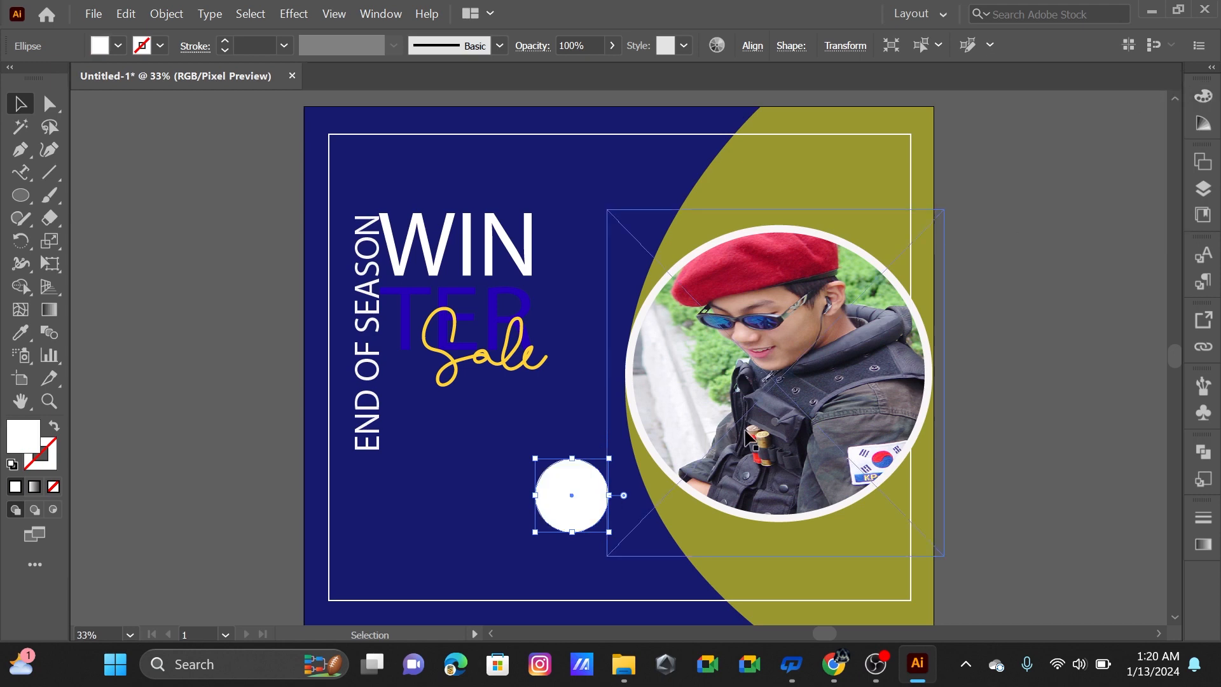
right_click(538, 506)
mouse_move(634, 377)
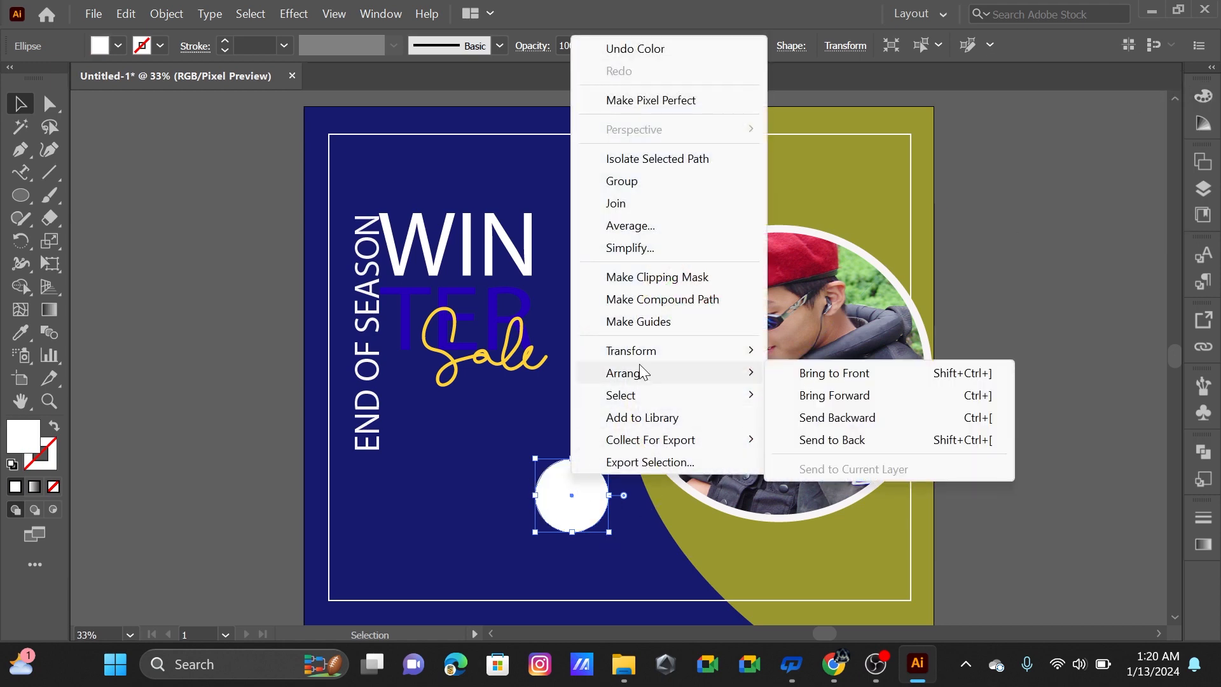
left_click(827, 418)
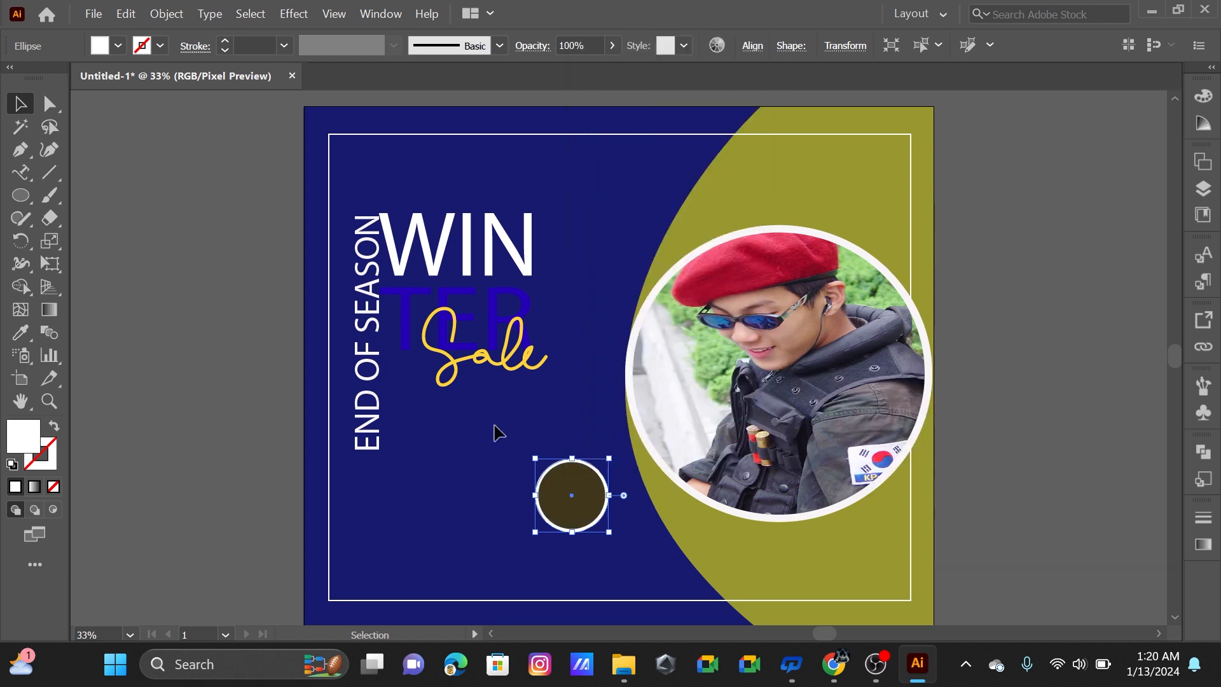
- Group the dark brown circle with its white backing circle and move the group slightly right
left_click(512, 461)
right_click(573, 493)
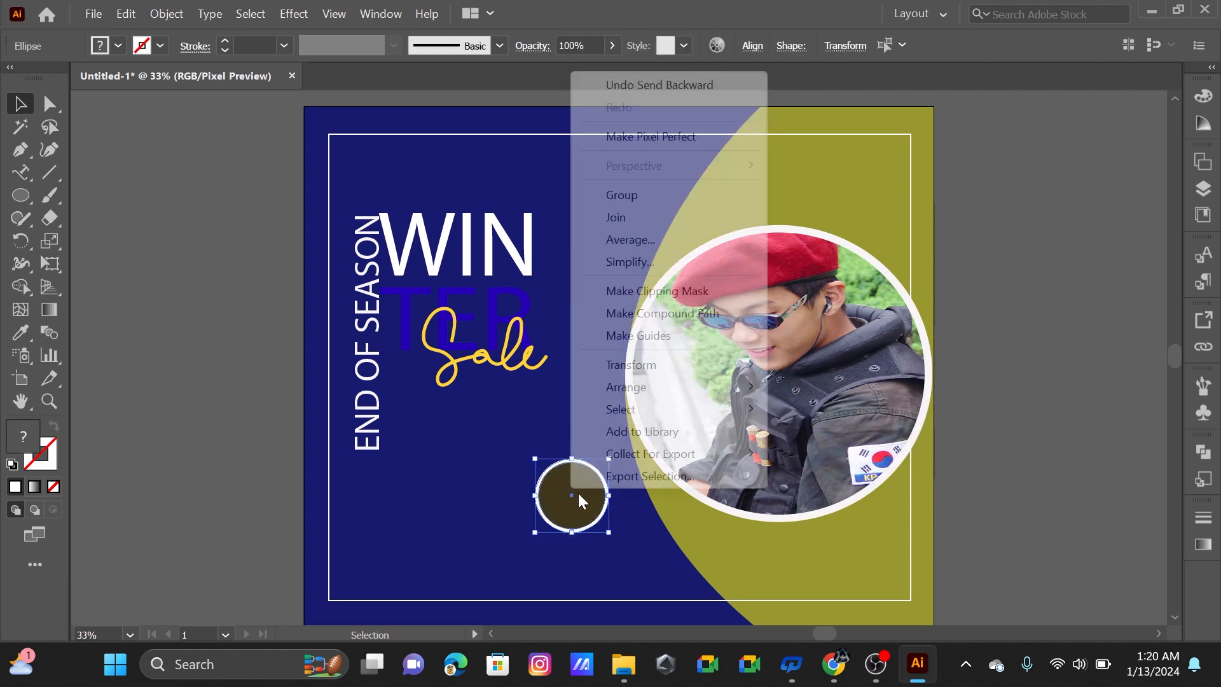
left_click(623, 197)
left_click(456, 534)
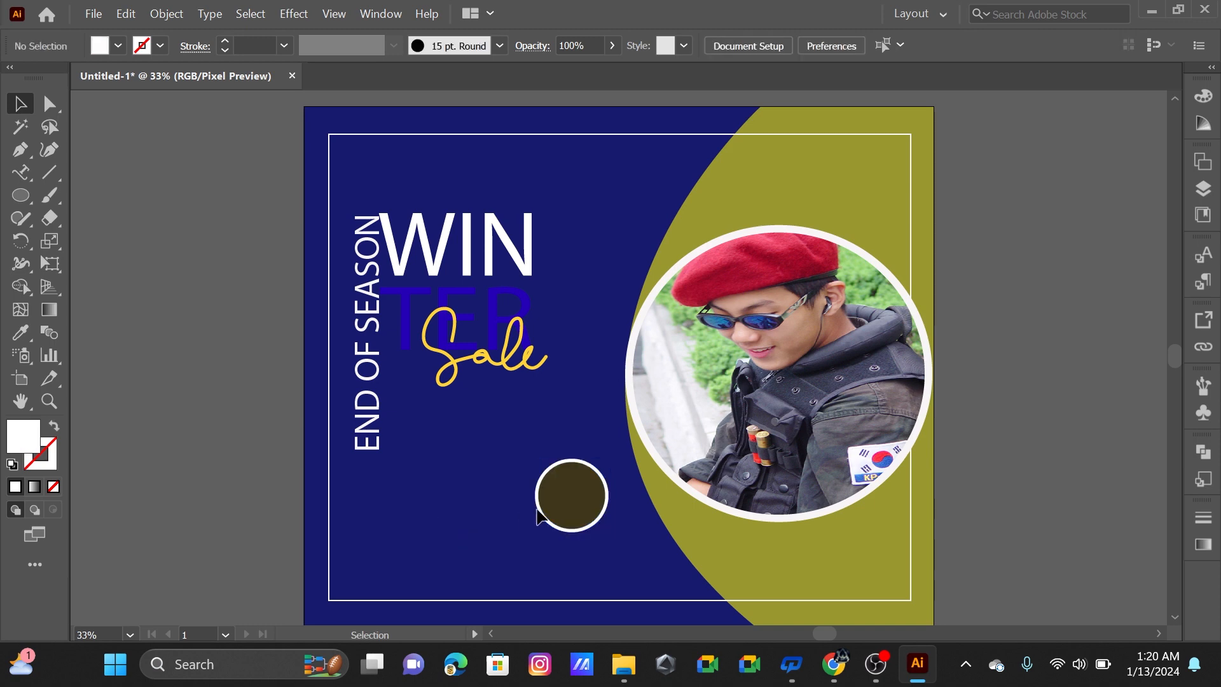
left_click_drag(576, 512, 592, 515)
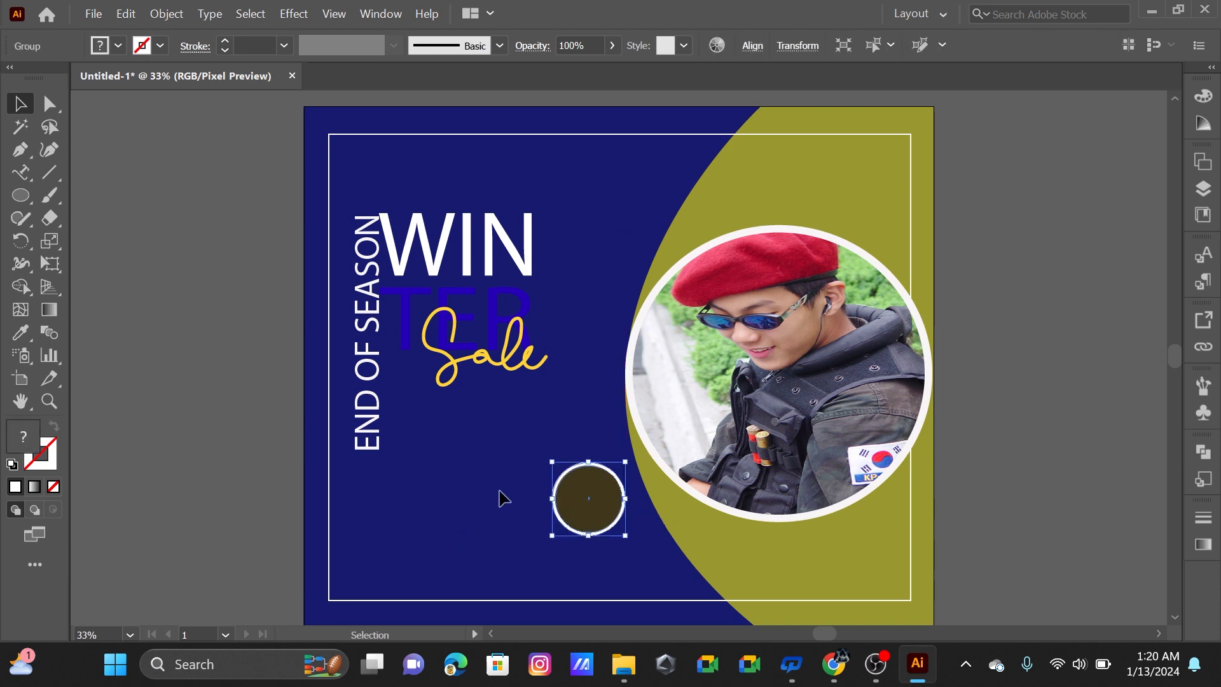
left_click(500, 528)
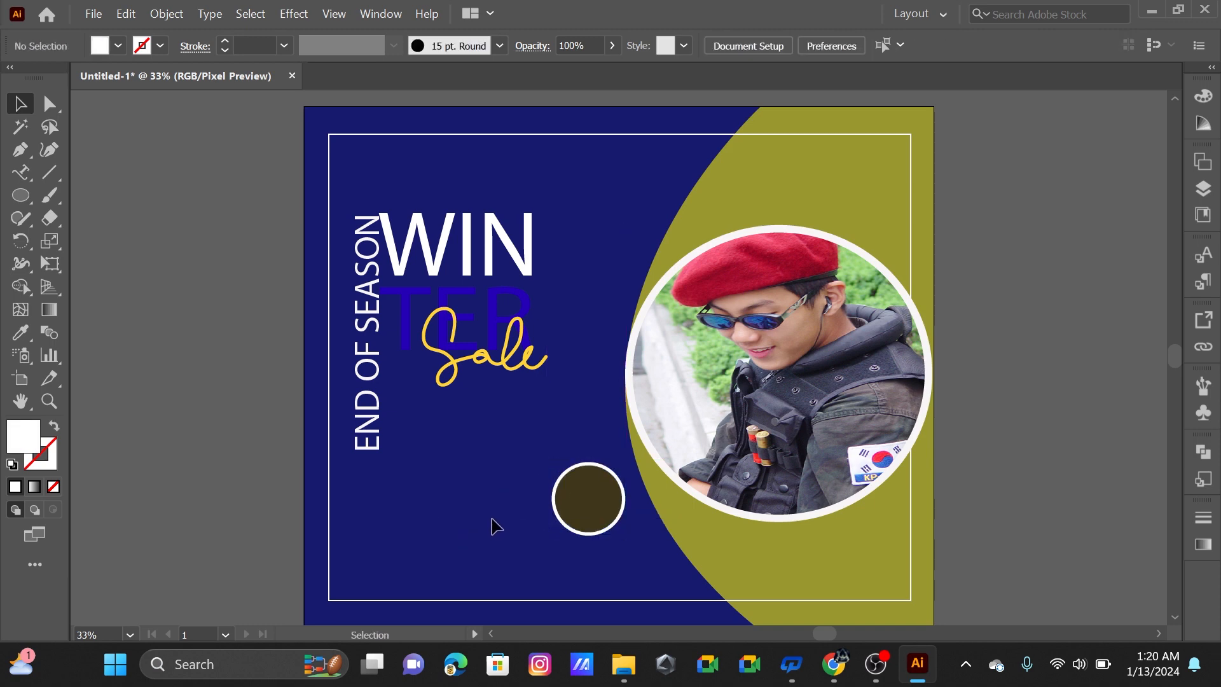
- Add a small text frame to the left of the circle badge with 60 pt Myriad Pro text reading 50% OFF
key("t")
left_click_drag(409, 471, 466, 539)
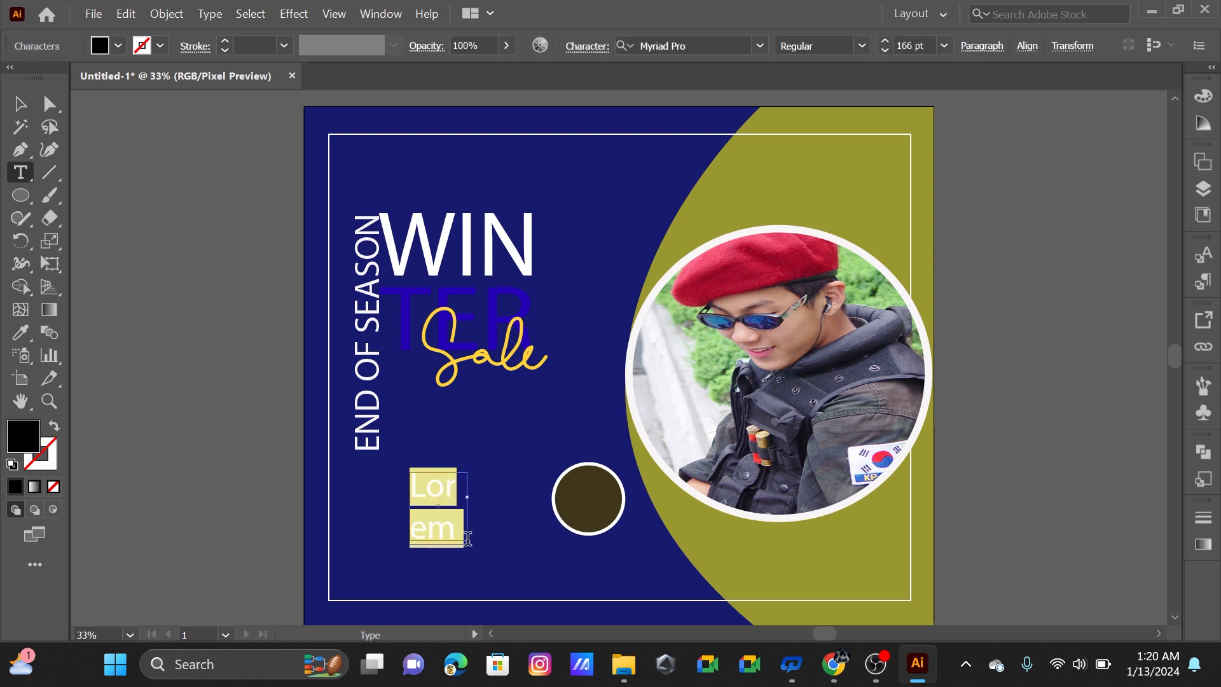
left_click(944, 48)
left_click(959, 365)
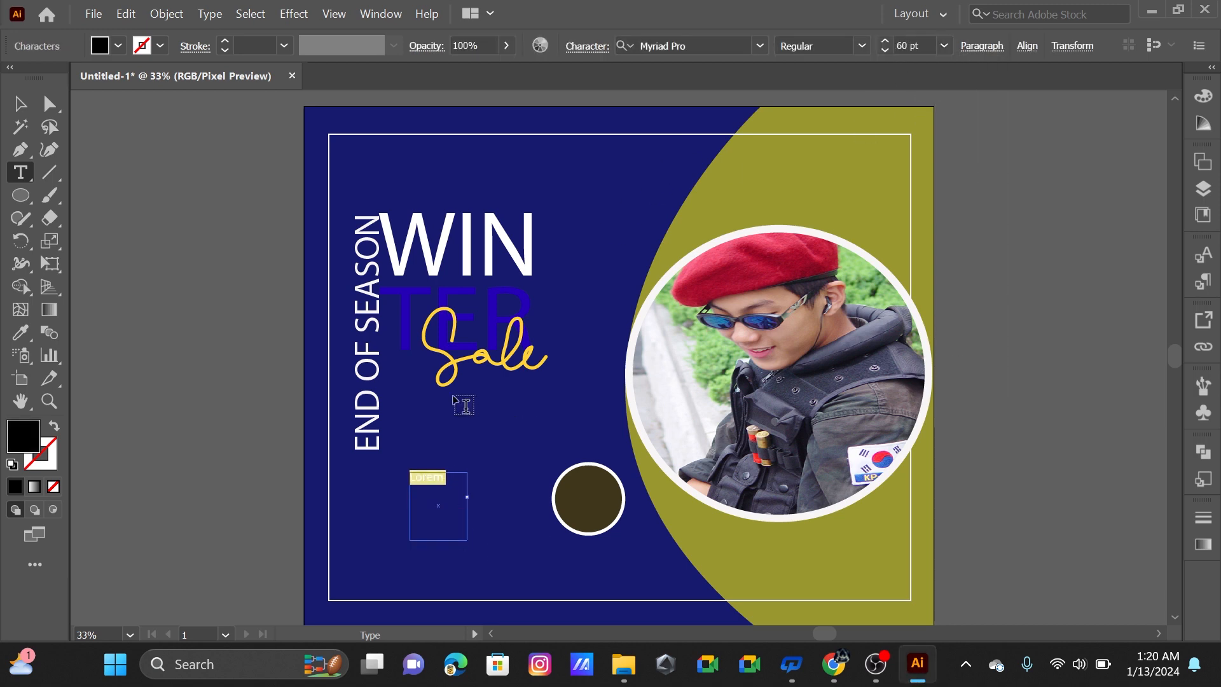
type("50")
- Change the fill of the 50% OFF text to near-white
left_click_drag(435, 497, 385, 471)
double_click(12, 432)
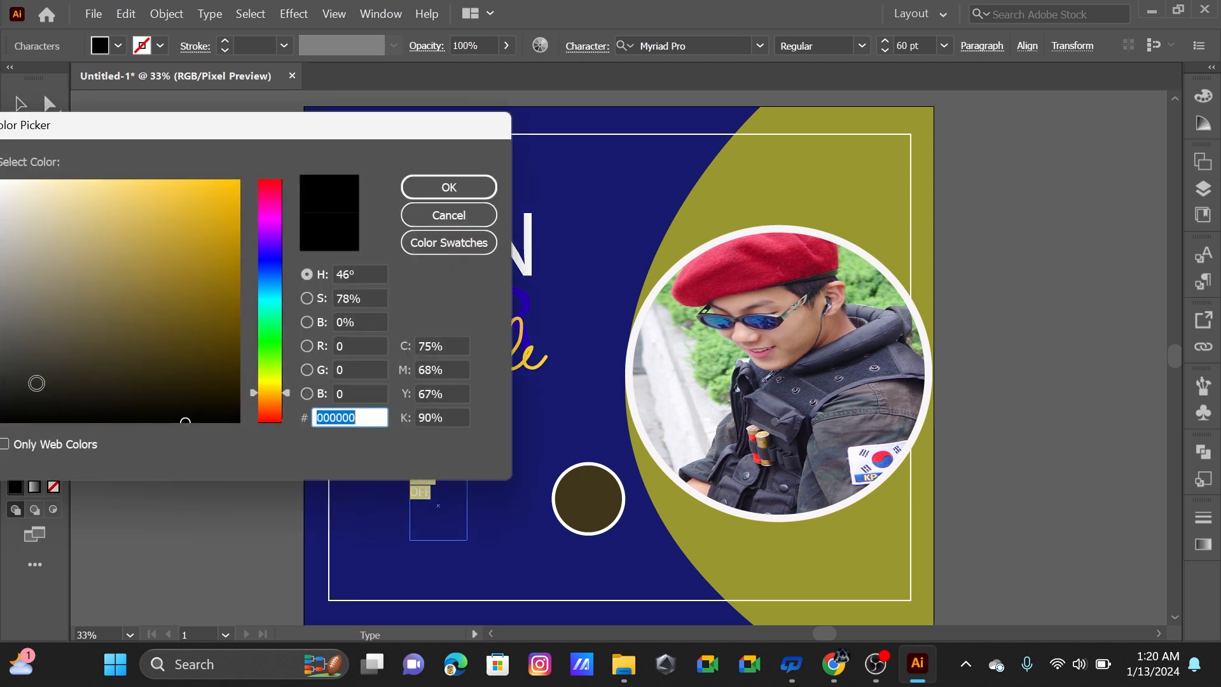
left_click(3, 194)
left_click(431, 188)
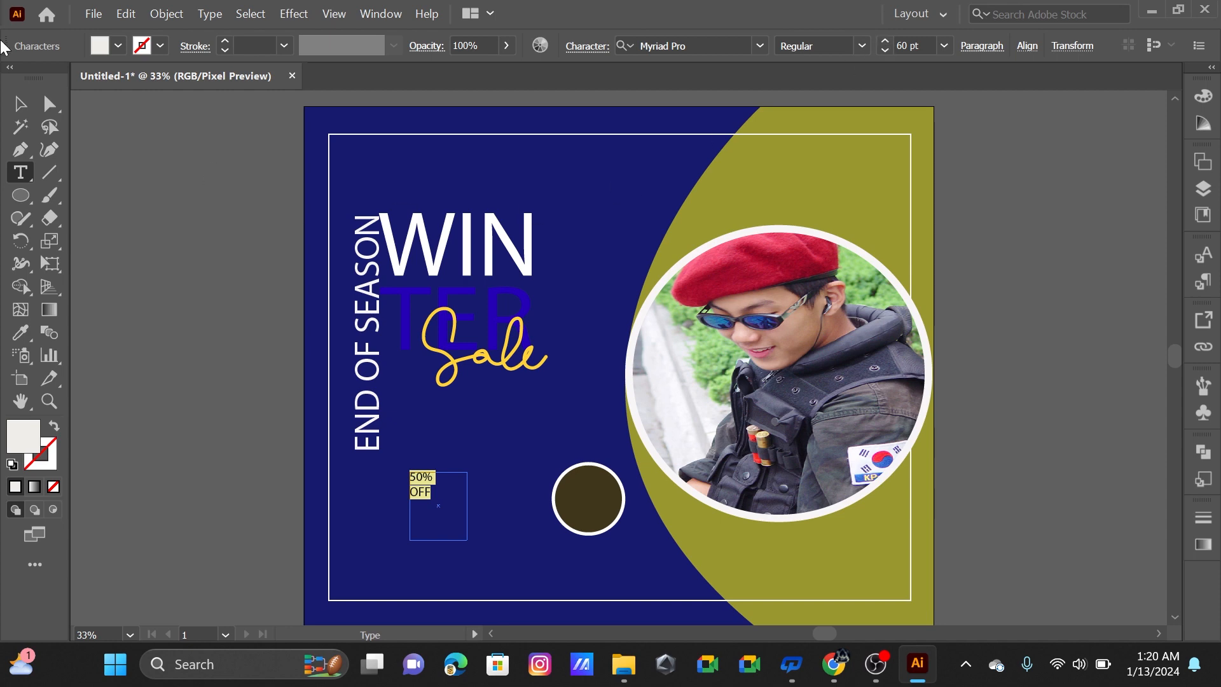
left_click(20, 103)
left_click(340, 494)
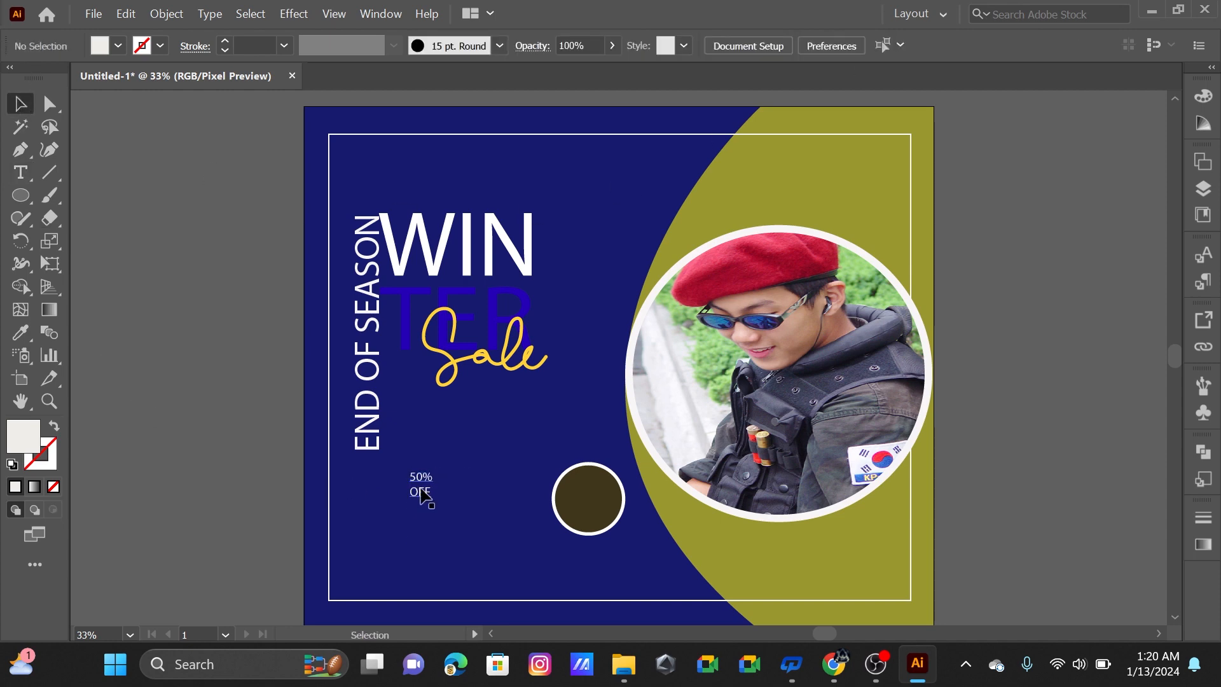
- Move the 50% OFF text onto the dark brown circle and set its font size to 92 pt
left_click_drag(424, 494, 589, 505)
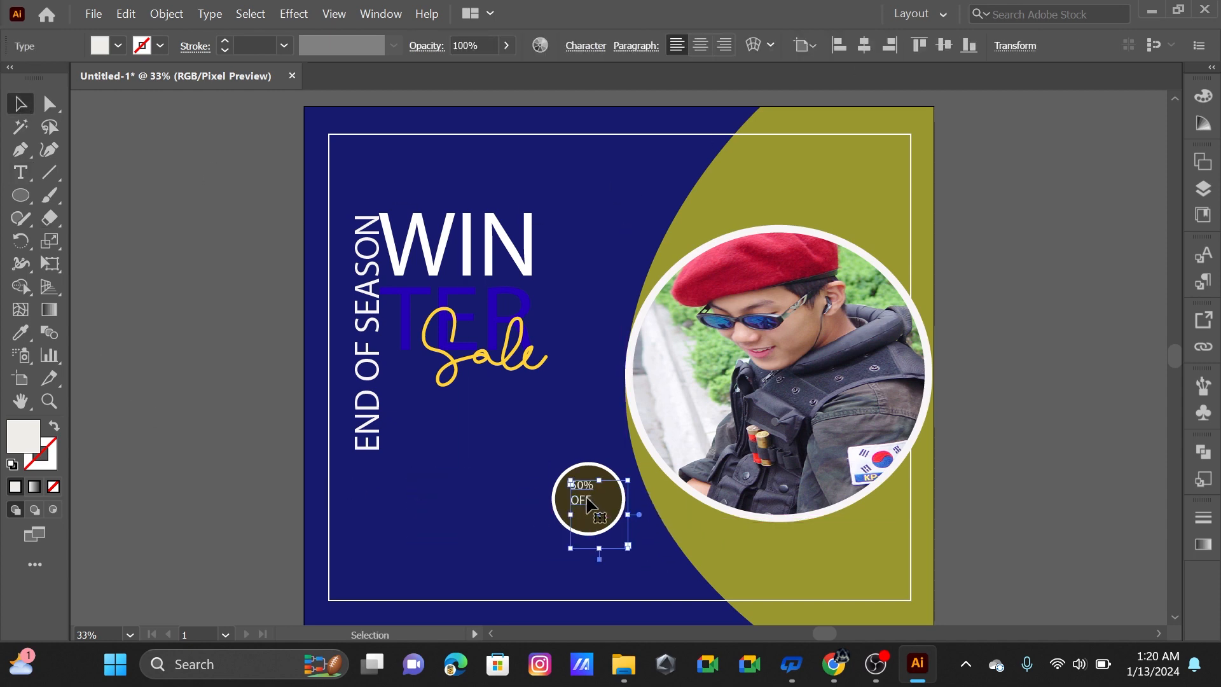
double_click(594, 503)
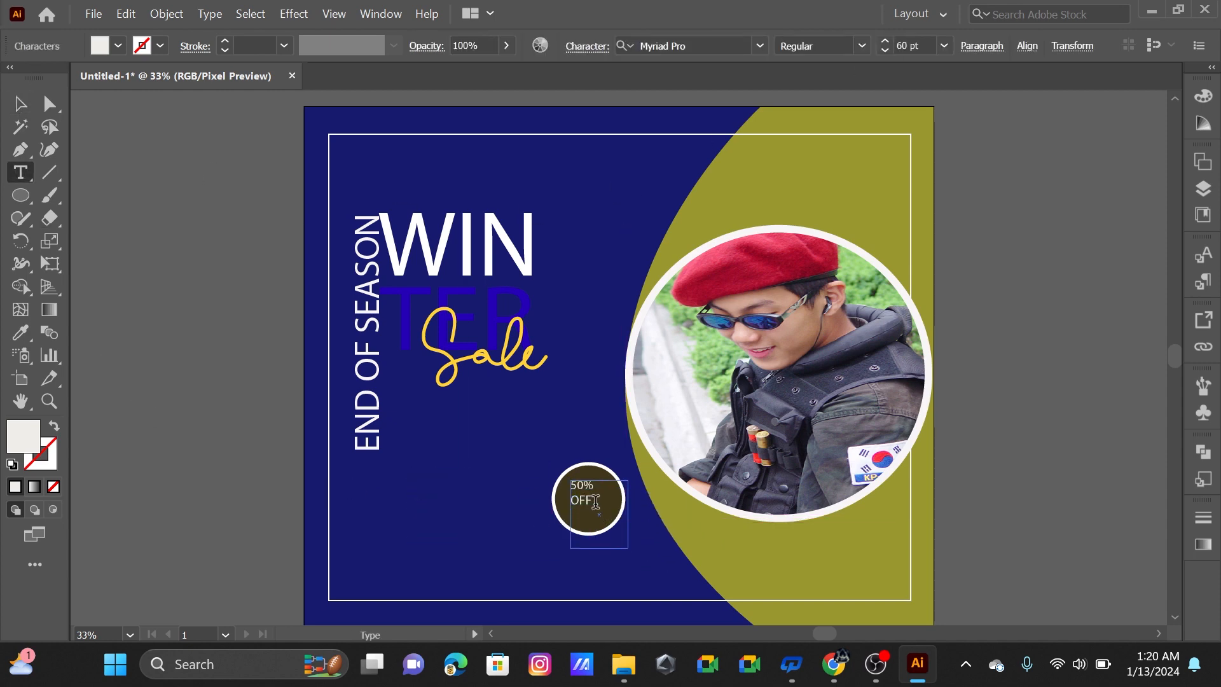
left_click(887, 39)
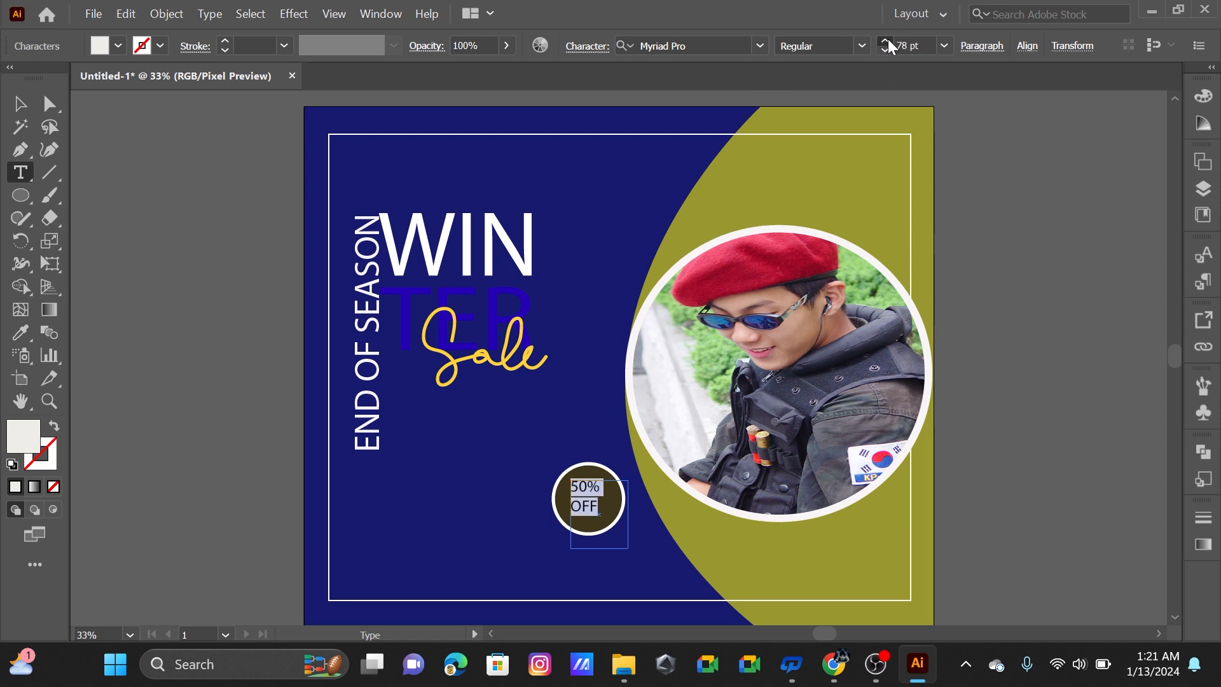
left_click(887, 39)
left_click(887, 39)
left_click(887, 39)
left_click(887, 40)
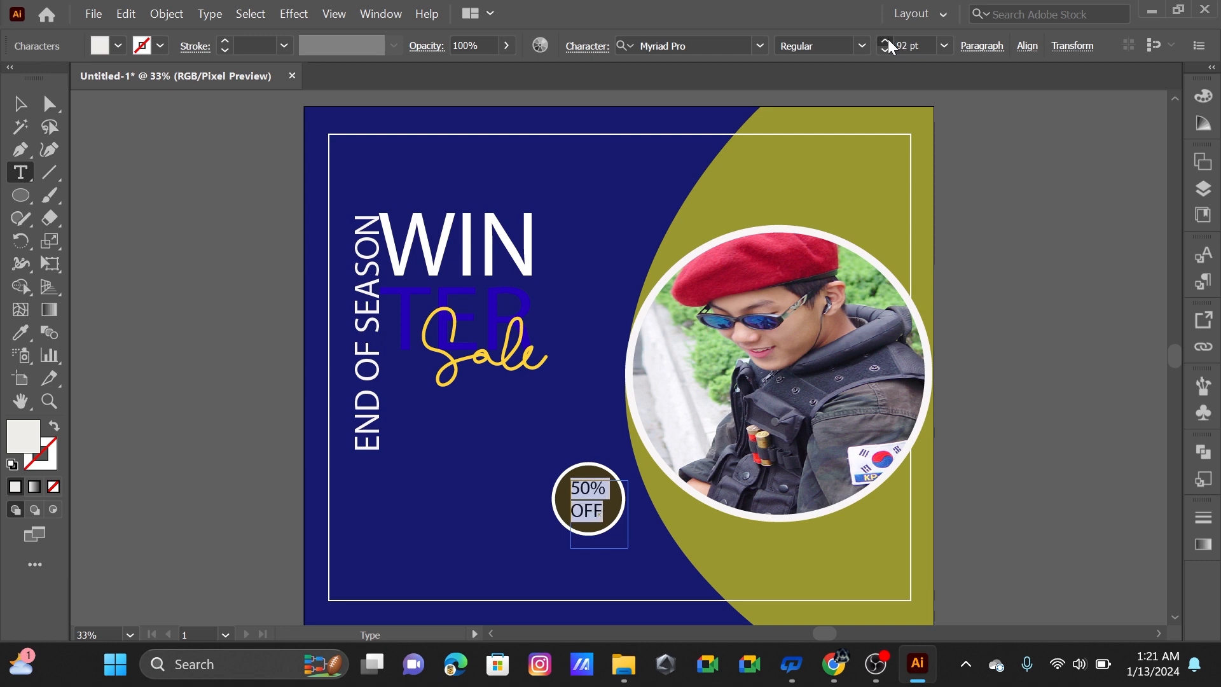
- Convert the 50% OFF text to outlines
left_click(20, 103)
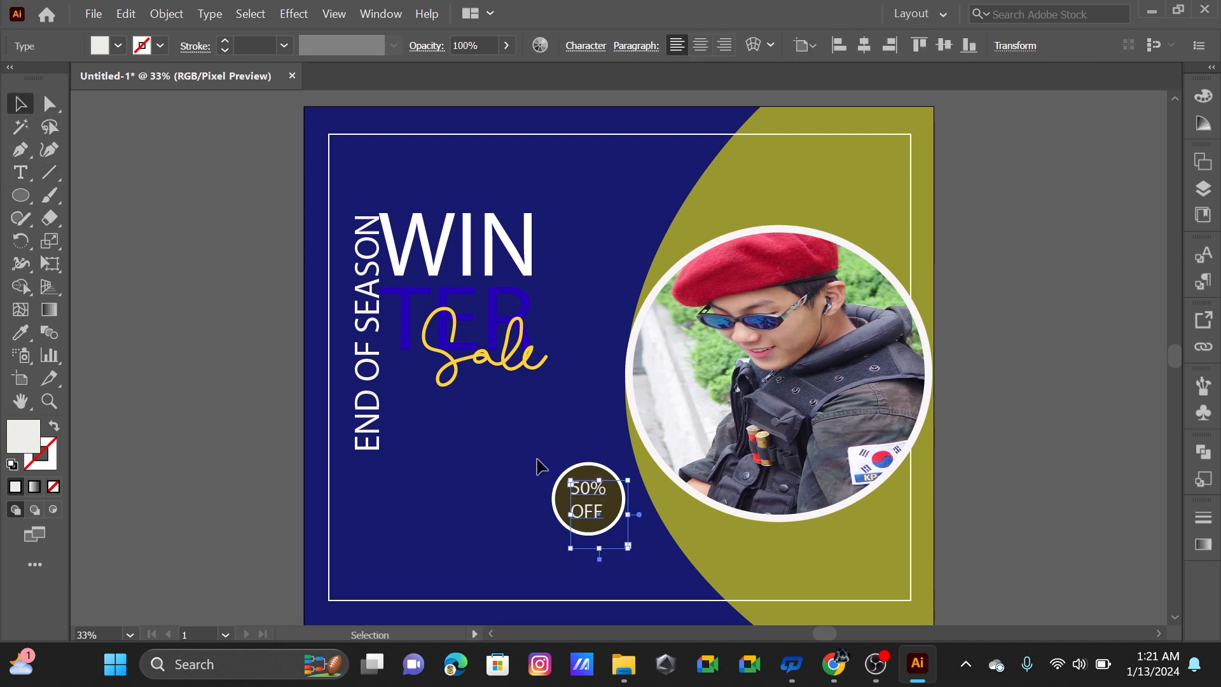
right_click(593, 500)
left_click(636, 211)
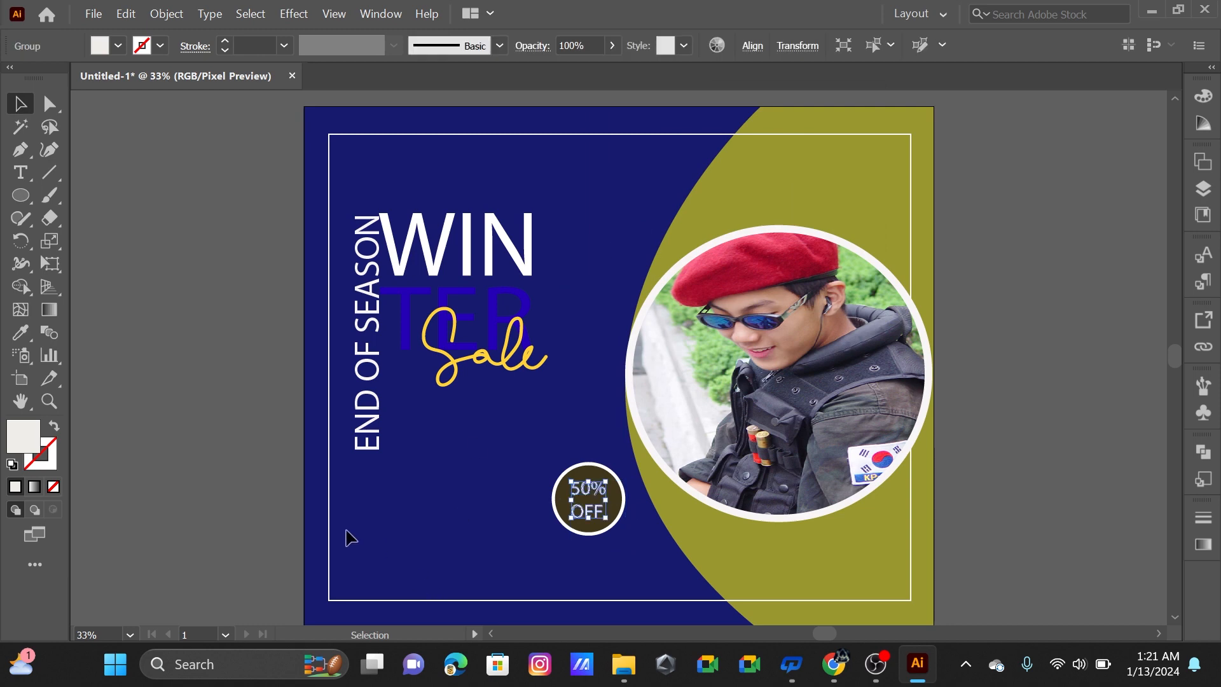
left_click(539, 526)
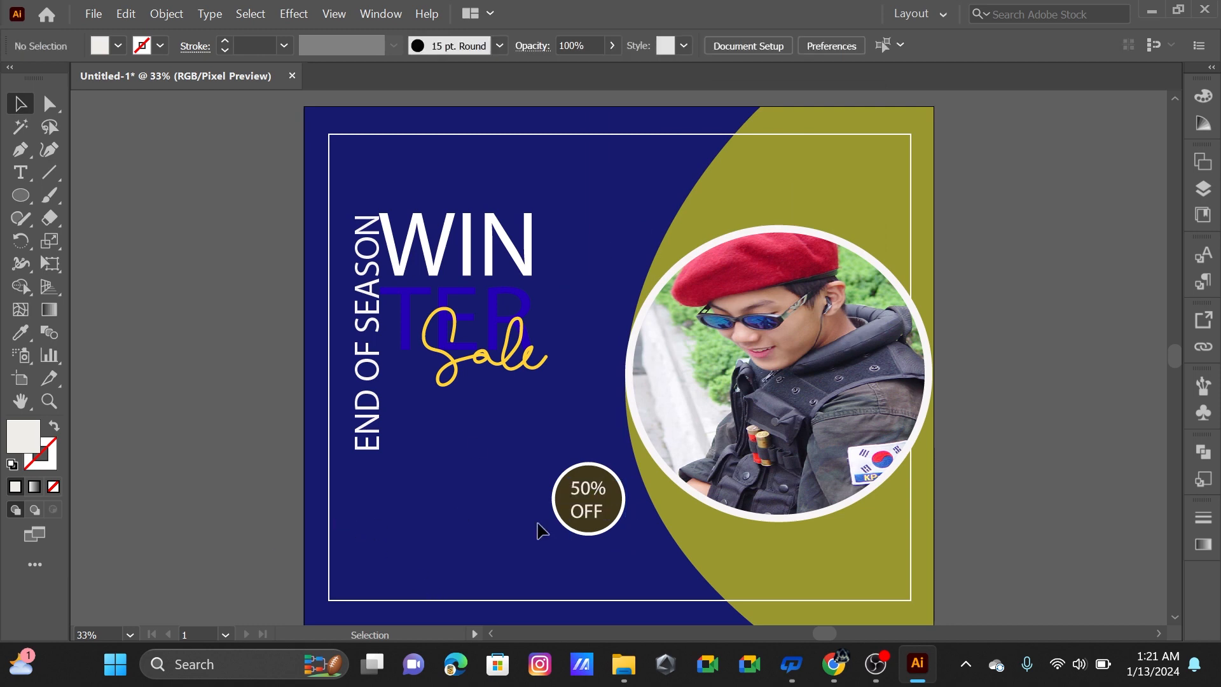
- Align the circle behind the 50% OFF lettering and move the whole badge right to overlap the photo circle's lower-left edge
left_click(572, 514)
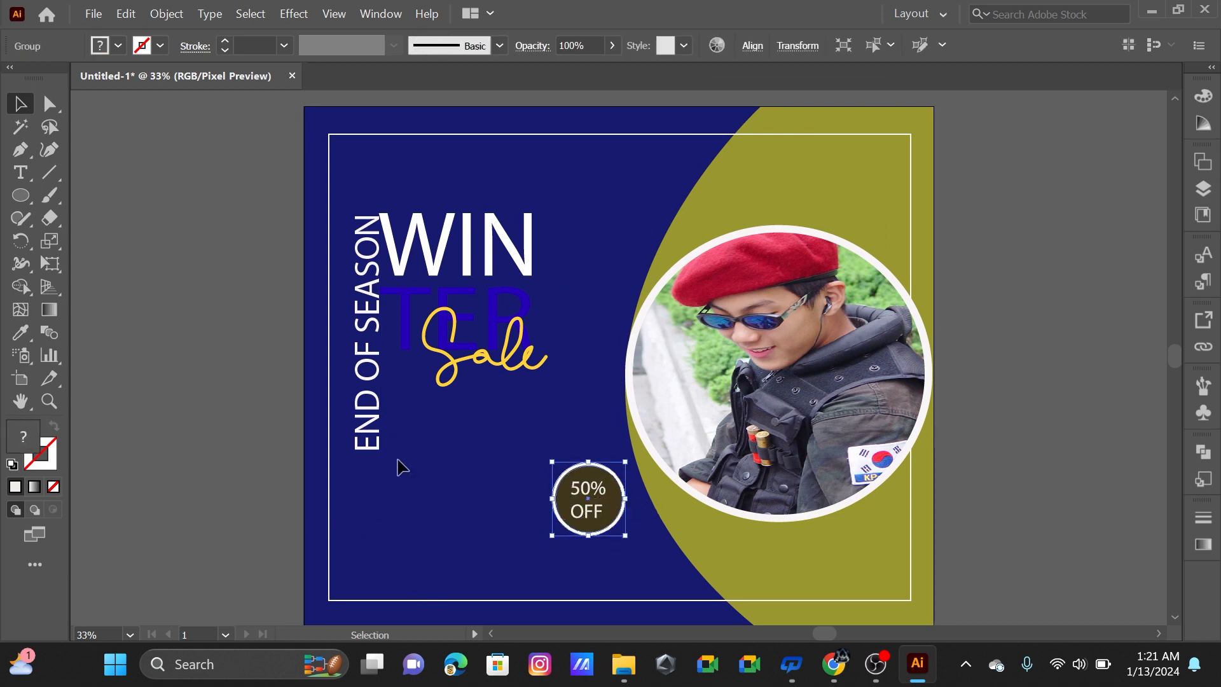
key("Left")
key("Up")
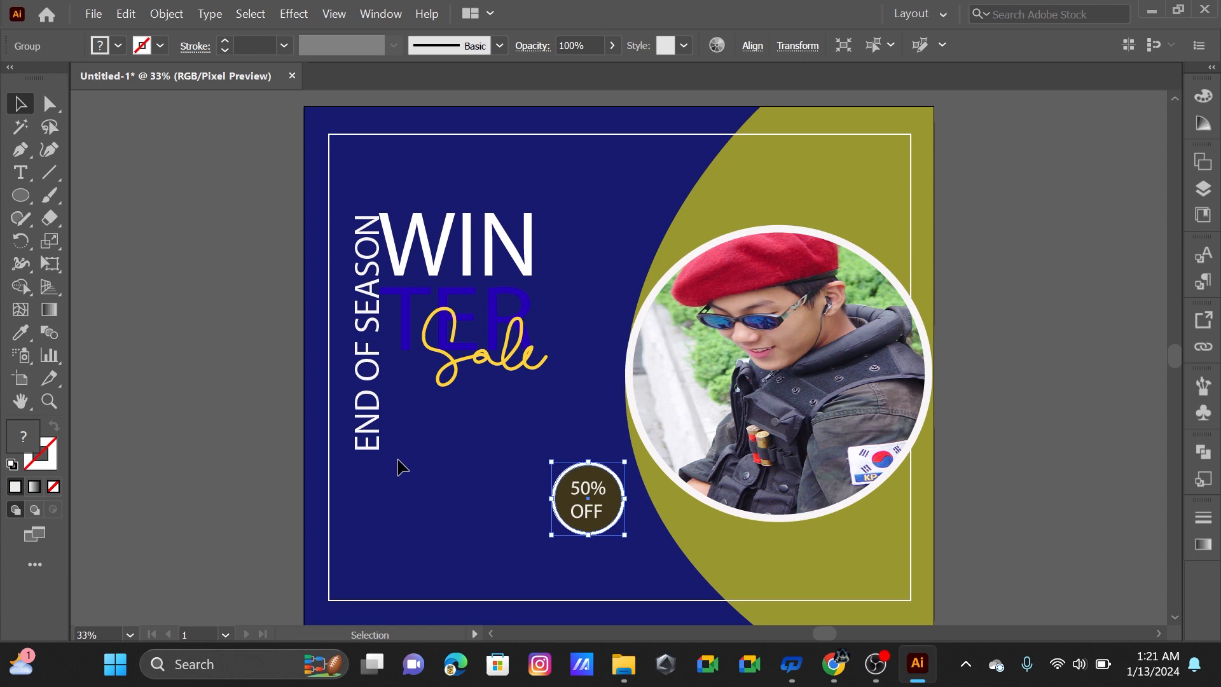
left_click(438, 492)
left_click_drag(480, 467, 616, 529)
left_click(571, 534)
left_click(533, 473)
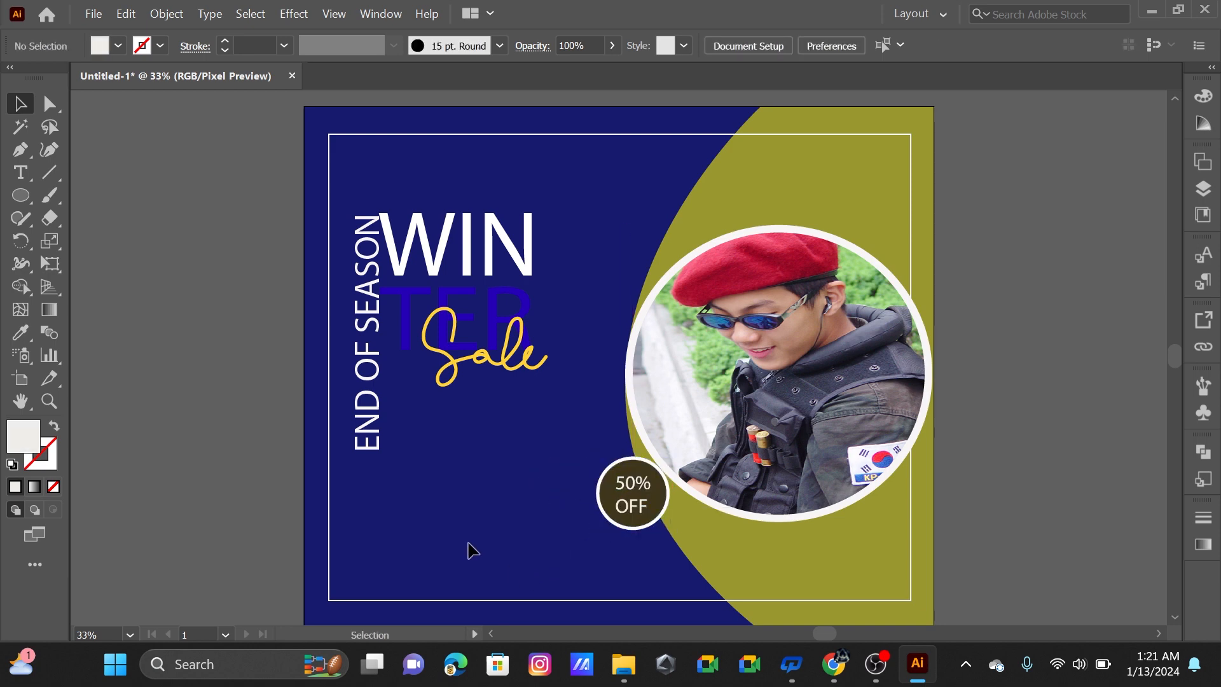